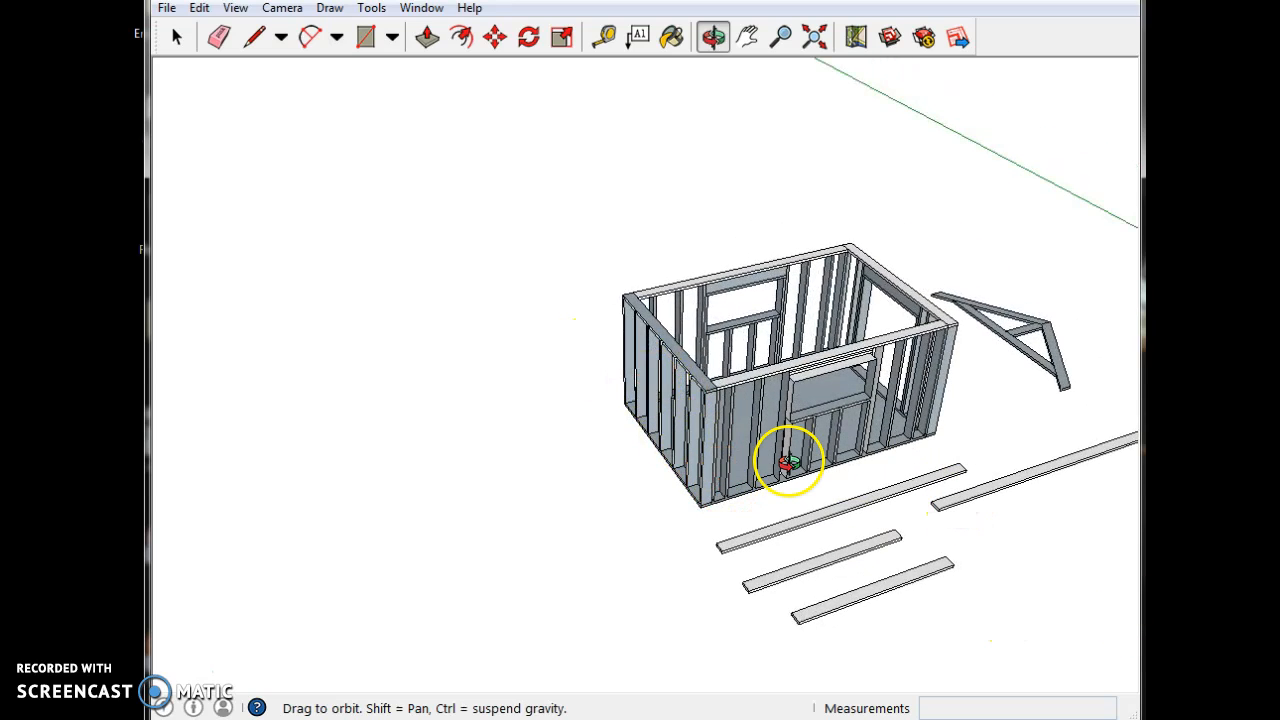
pyautogui.scroll(3, 780, 460)
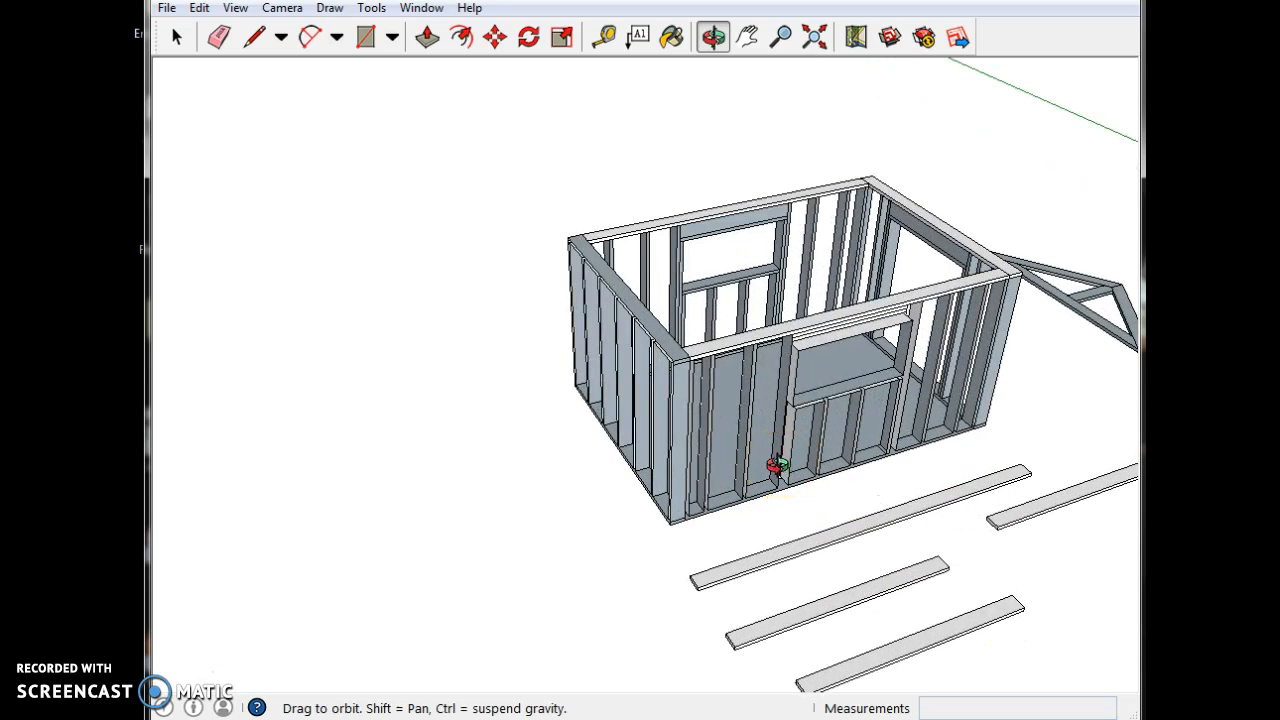
pyautogui.scroll(3, 776, 465)
pyautogui.click(732, 519)
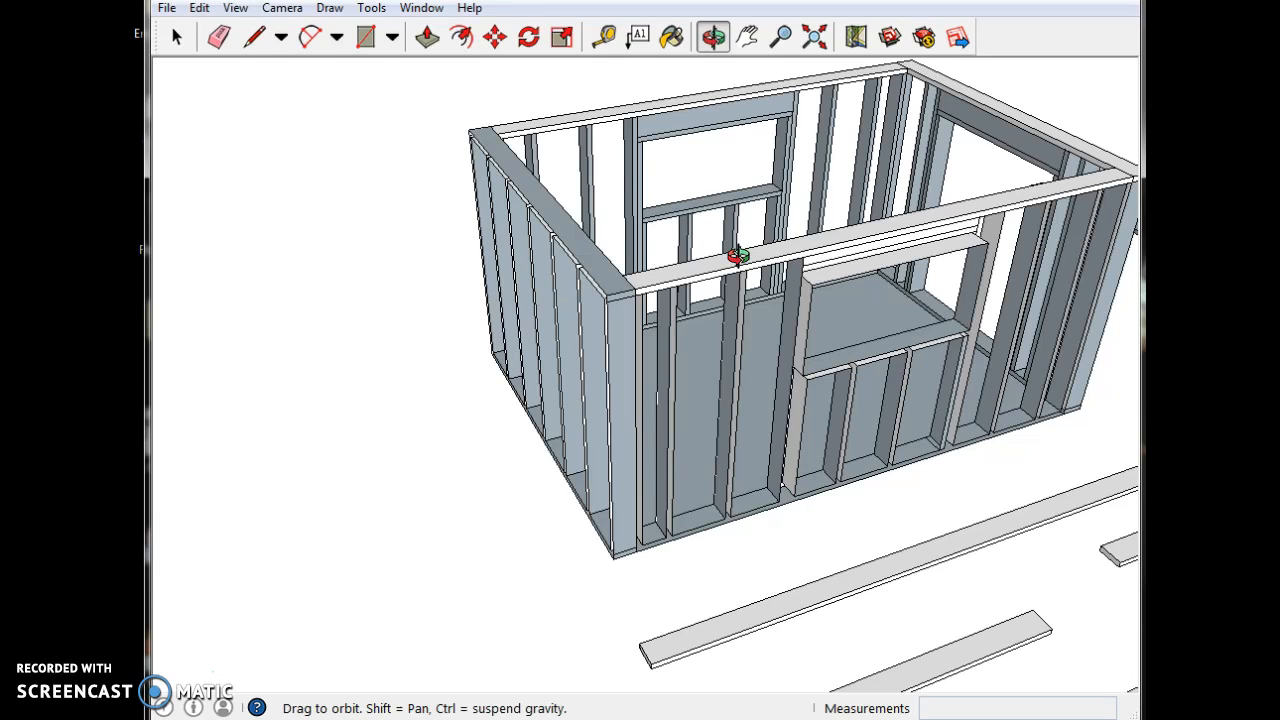
pyautogui.scroll(3, 580, 287)
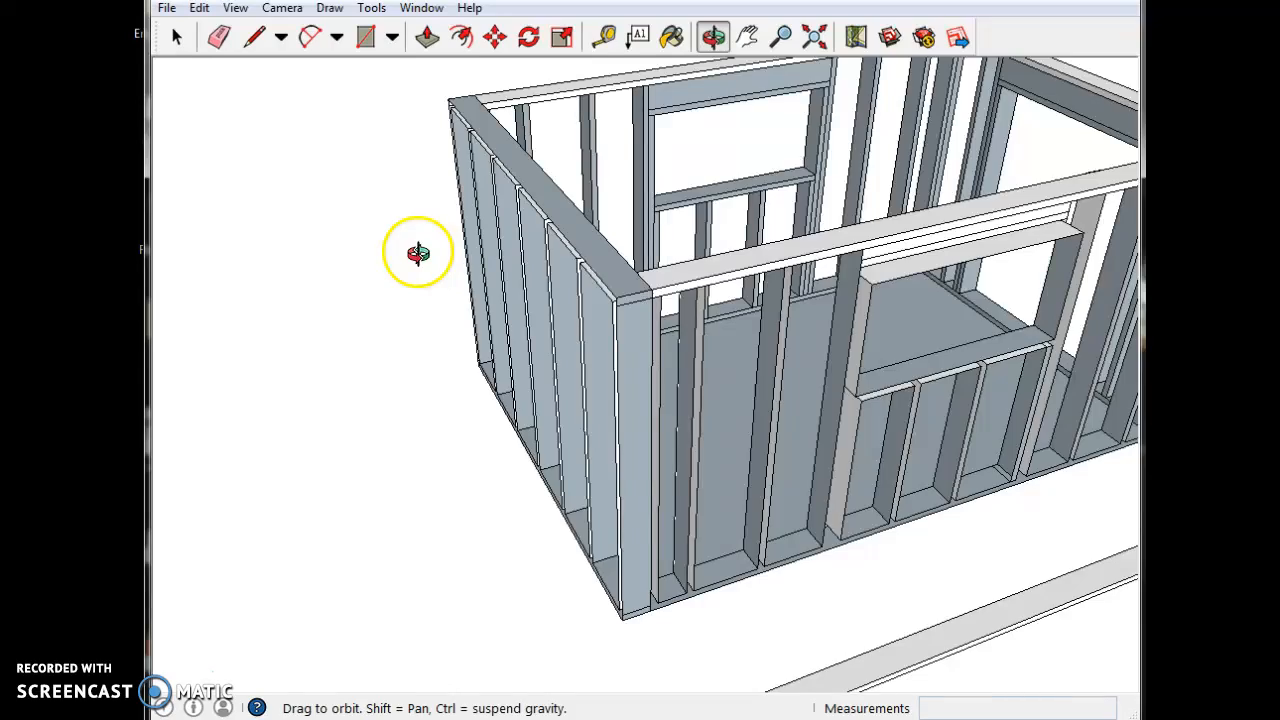
# Move the long board nearest the shed onto the near long wall's top plate, aligning its lower end corner with the wall's outer top corner
pyautogui.scroll(-5, 429, 371)
pyautogui.moveTo(941, 335); pyautogui.dragTo(773, 545)
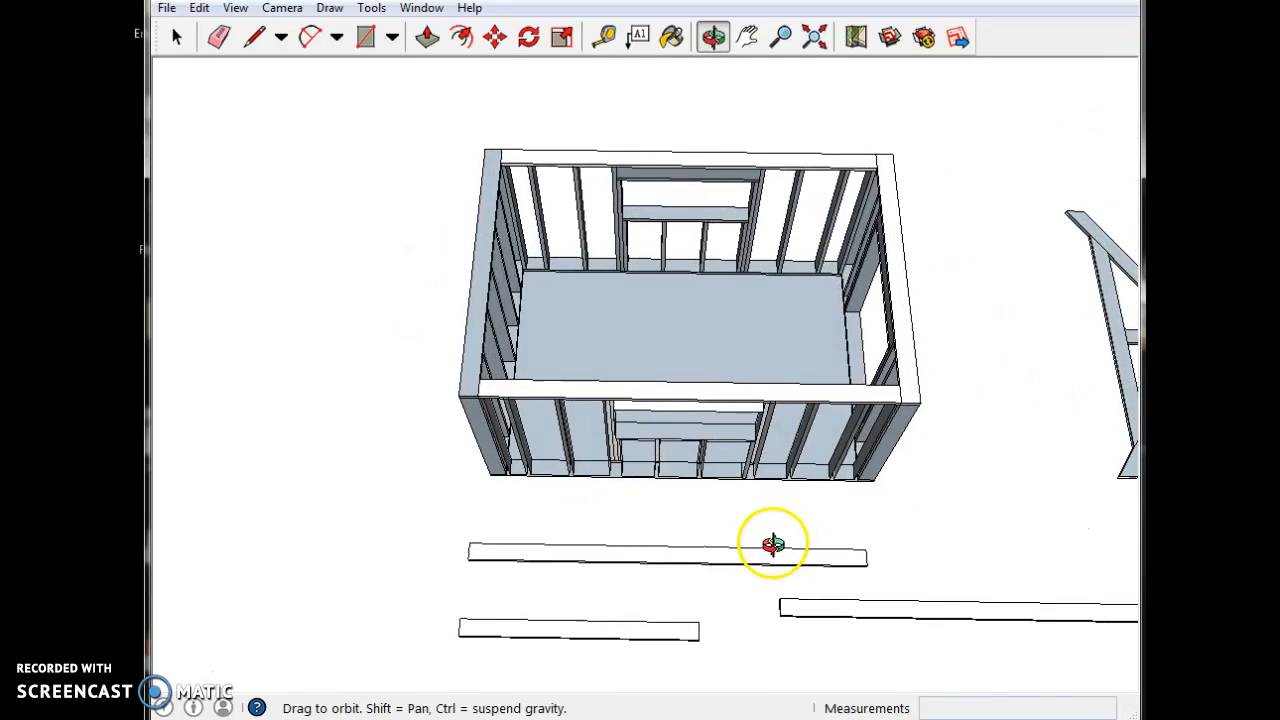
pyautogui.click(176, 37)
pyautogui.moveTo(432, 518); pyautogui.dragTo(923, 585)
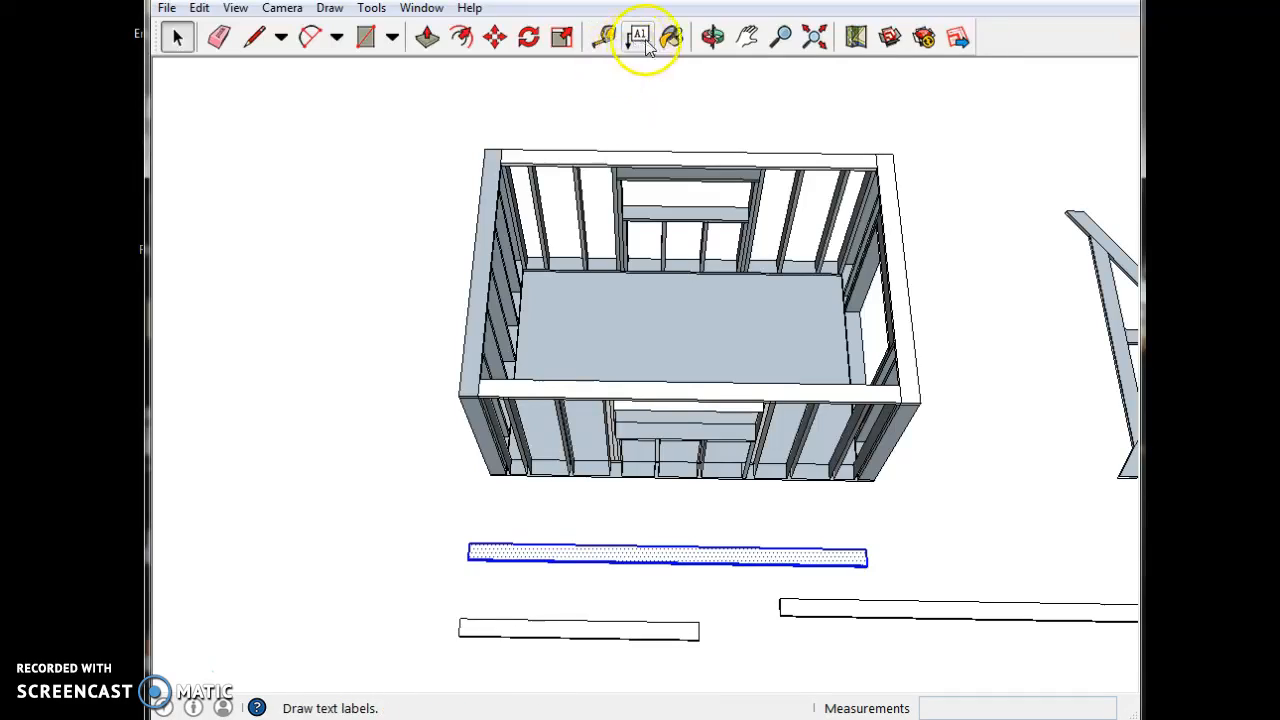
pyautogui.click(711, 37)
pyautogui.moveTo(414, 460); pyautogui.dragTo(543, 529)
pyautogui.scroll(4, 530, 578)
pyautogui.scroll(1, 530, 578)
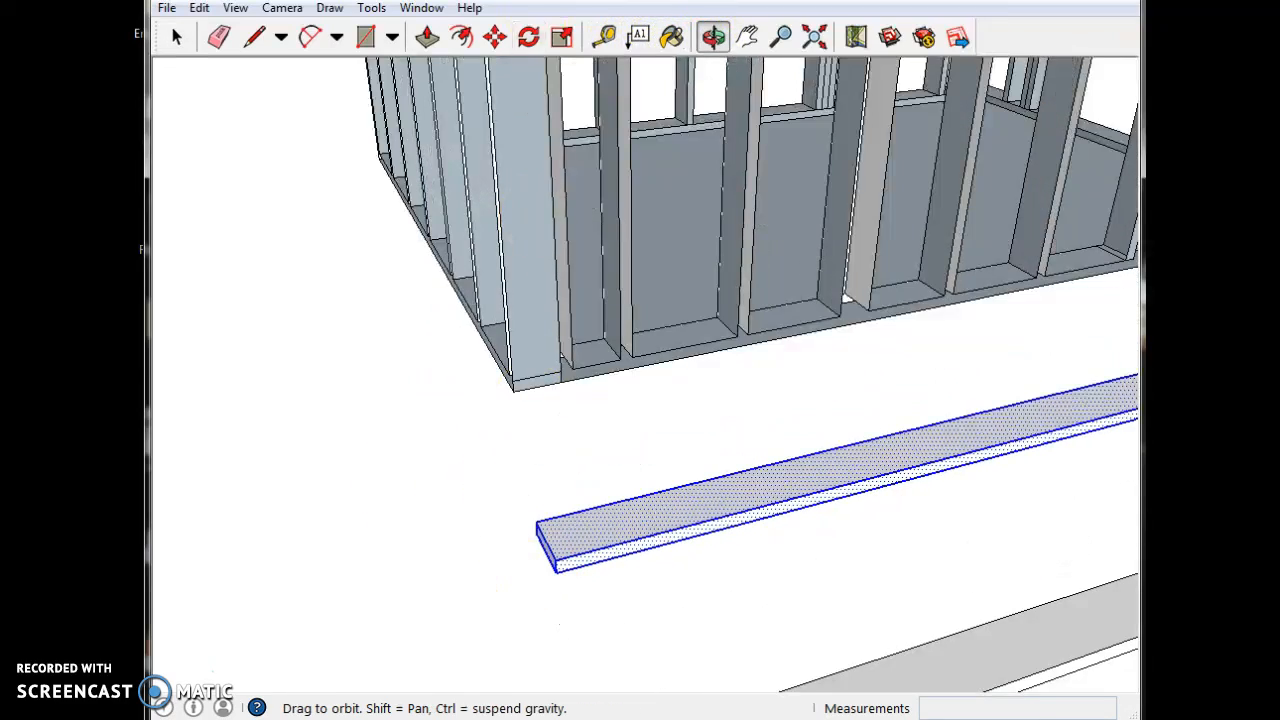
pyautogui.click(495, 37)
pyautogui.click(555, 573)
pyautogui.scroll(-5, 540, 555)
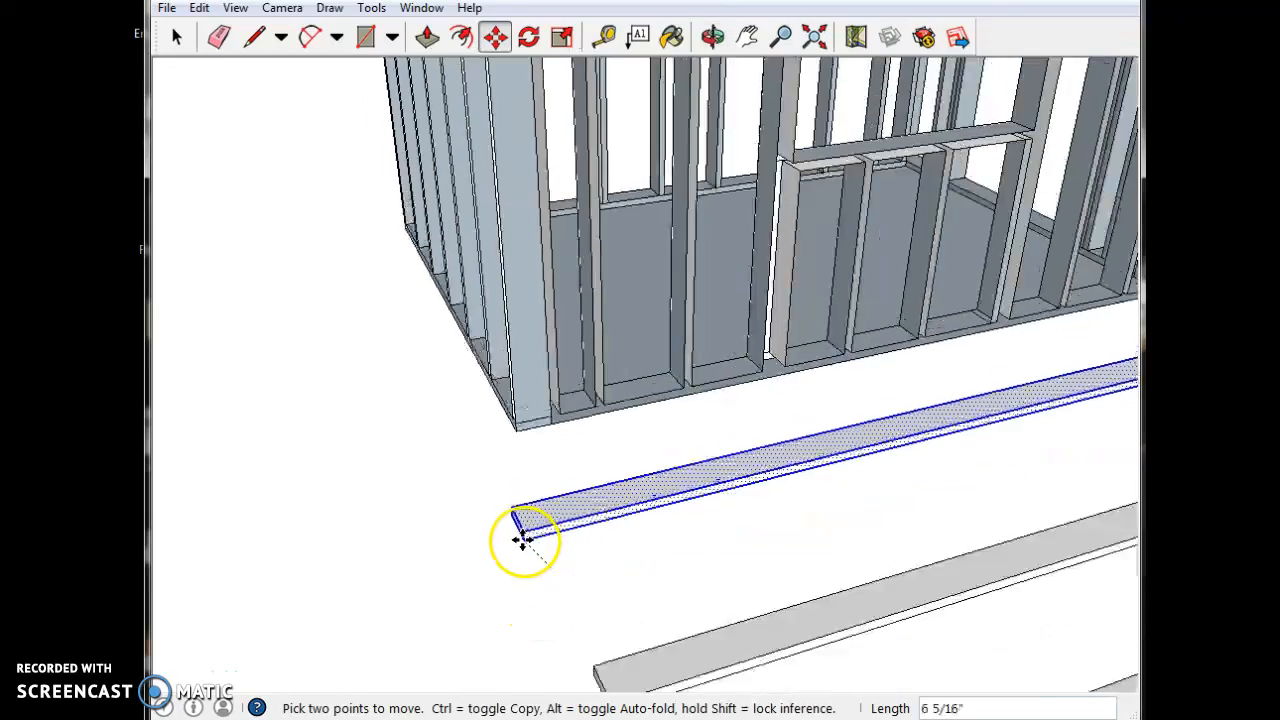
pyautogui.scroll(3, 520, 245)
pyautogui.scroll(3, 518, 250)
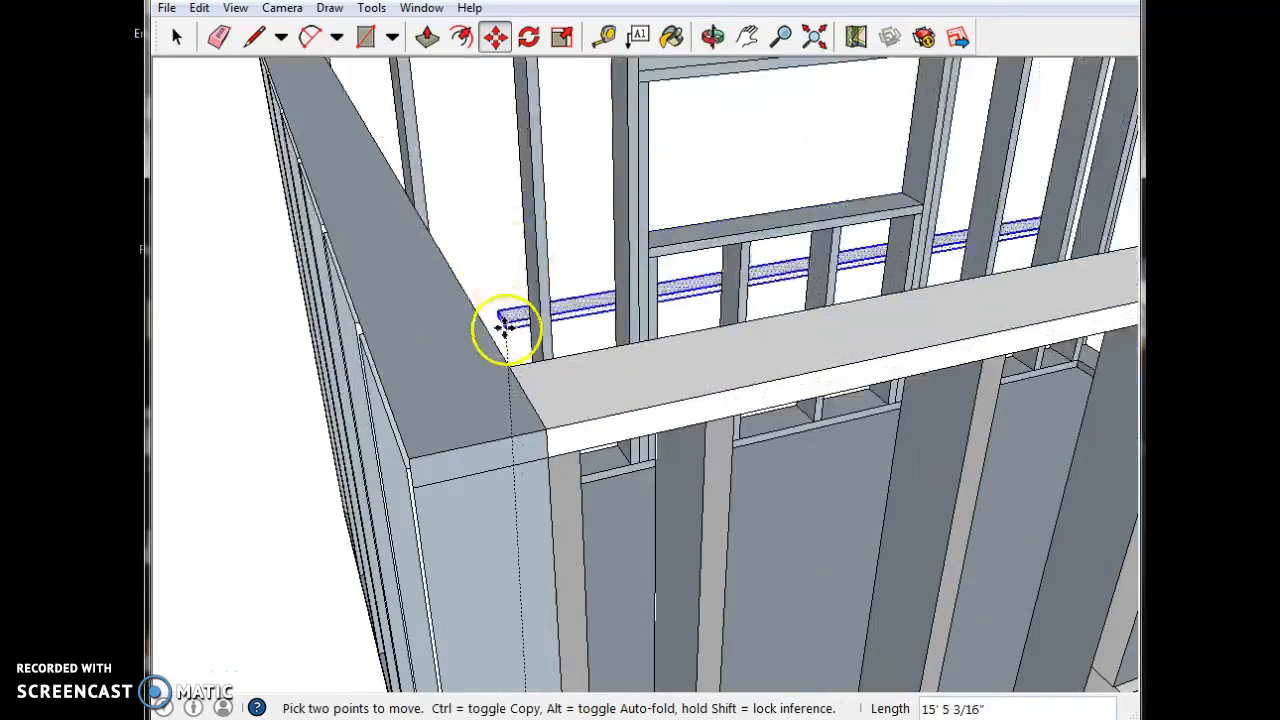
pyautogui.click(402, 455)
# Move the remaining long board onto the opposite long wall's top plate, snapping its lower end corner to the wall's outer top corner
pyautogui.scroll(-8, 323, 491)
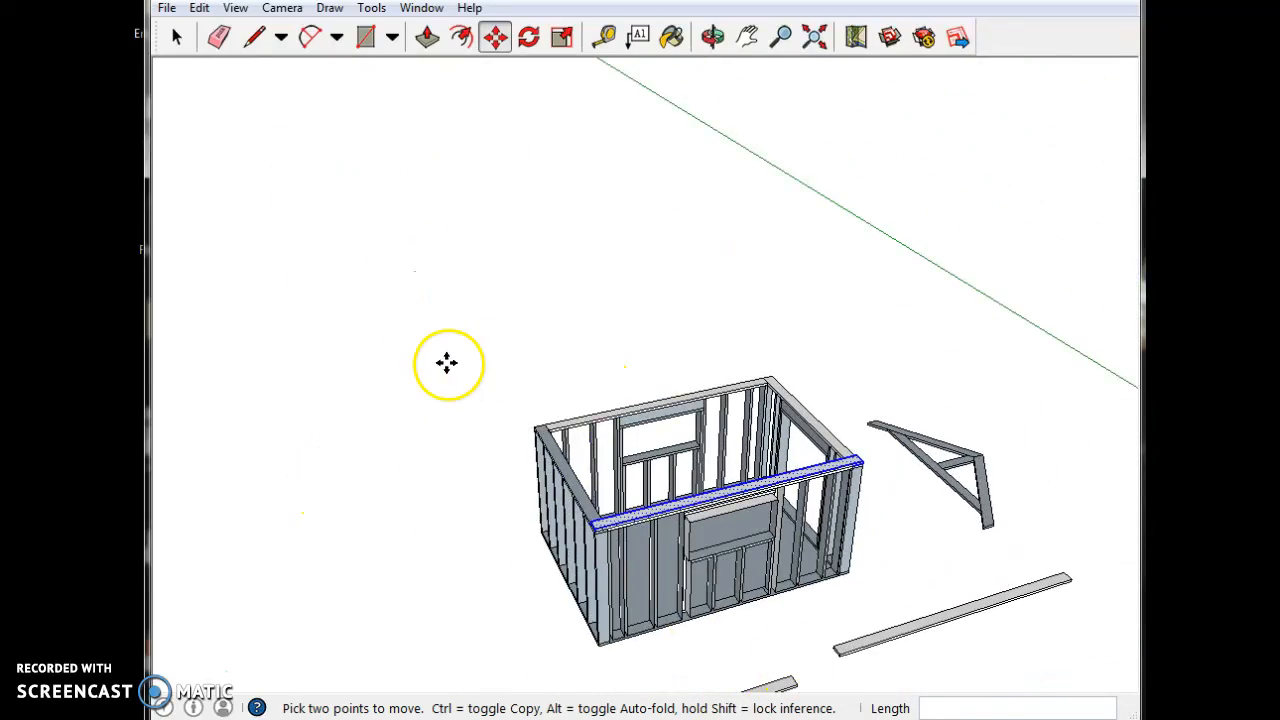
pyautogui.scroll(-3, 447, 363)
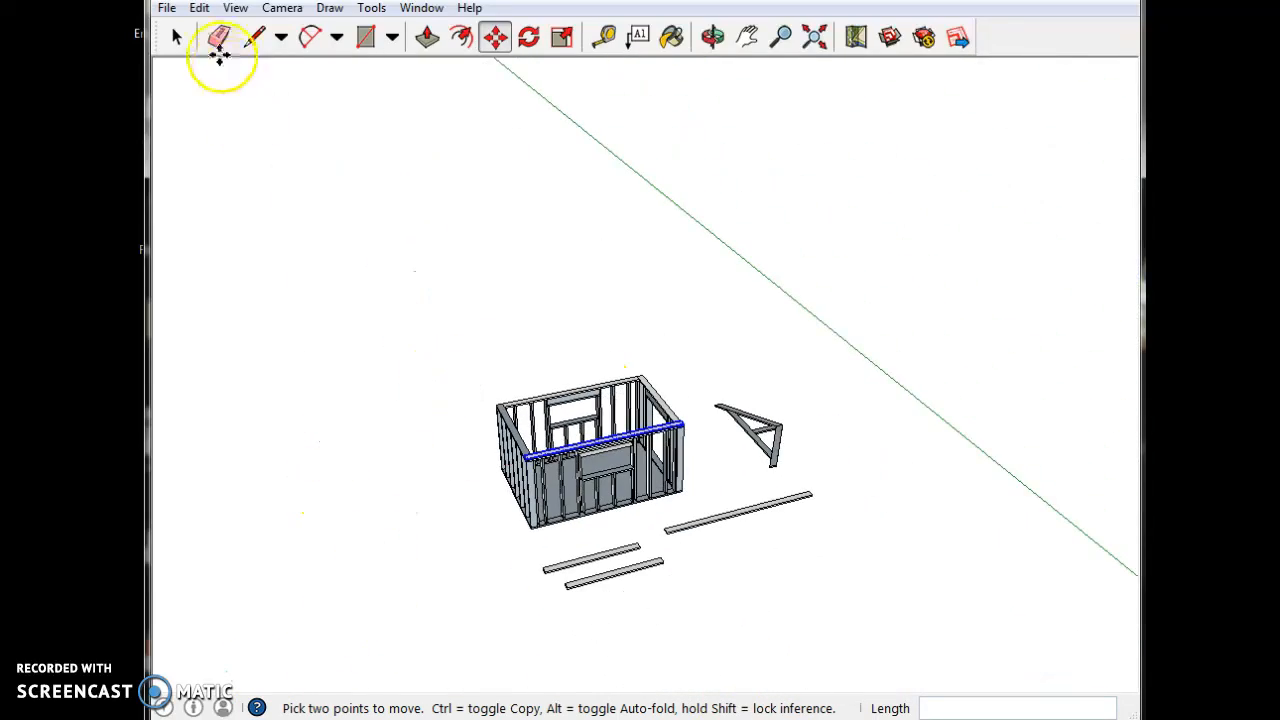
pyautogui.scroll(5, 780, 597)
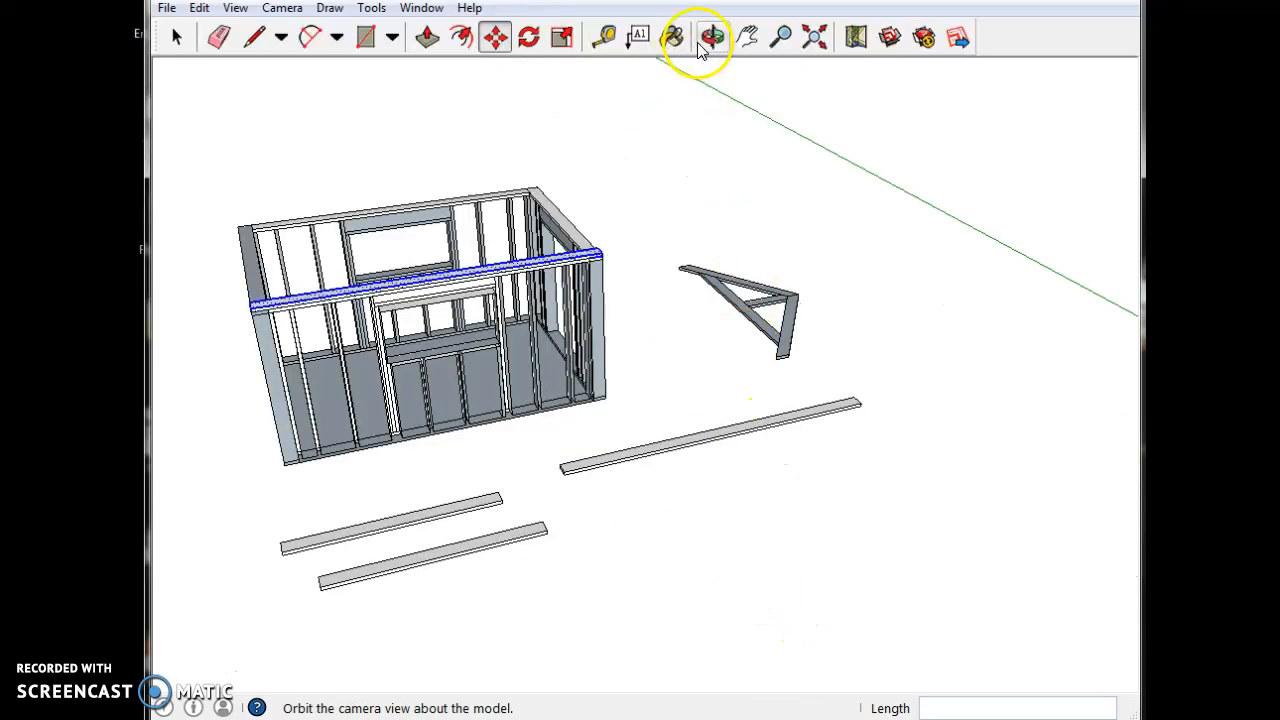
pyautogui.click(703, 45)
pyautogui.moveTo(886, 426); pyautogui.dragTo(735, 555)
pyautogui.click(177, 37)
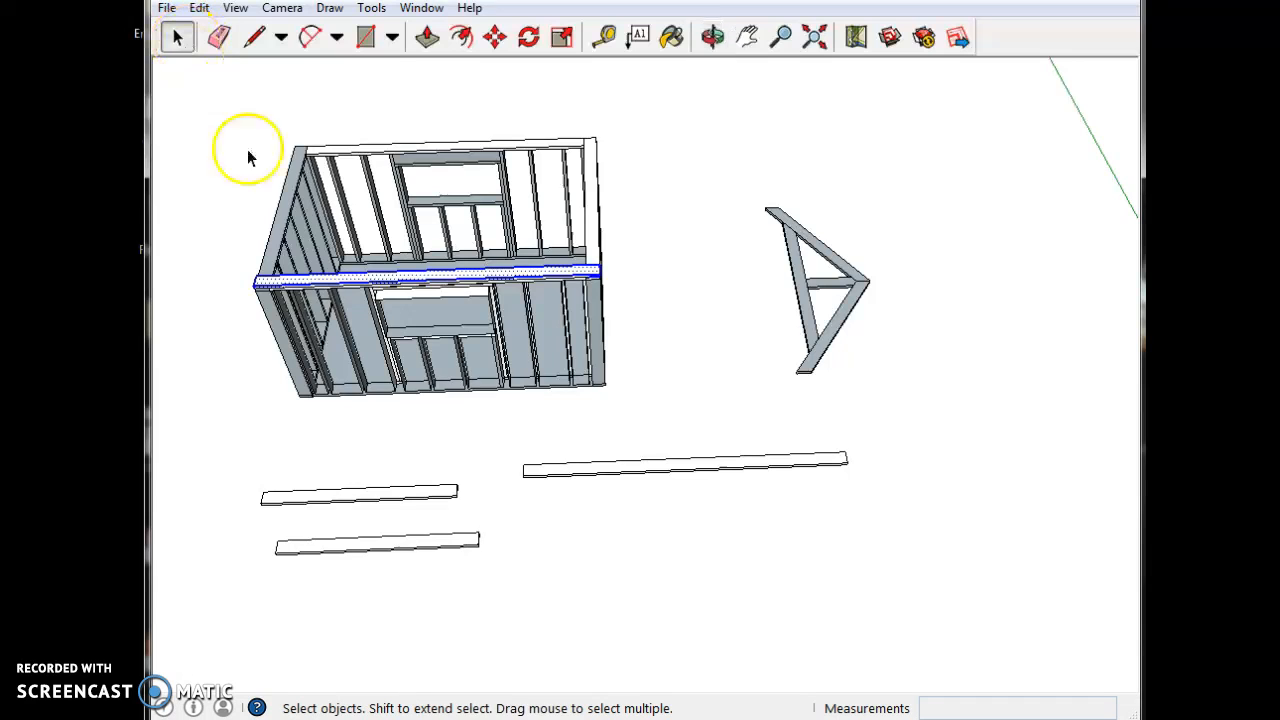
pyautogui.moveTo(491, 413); pyautogui.dragTo(876, 512)
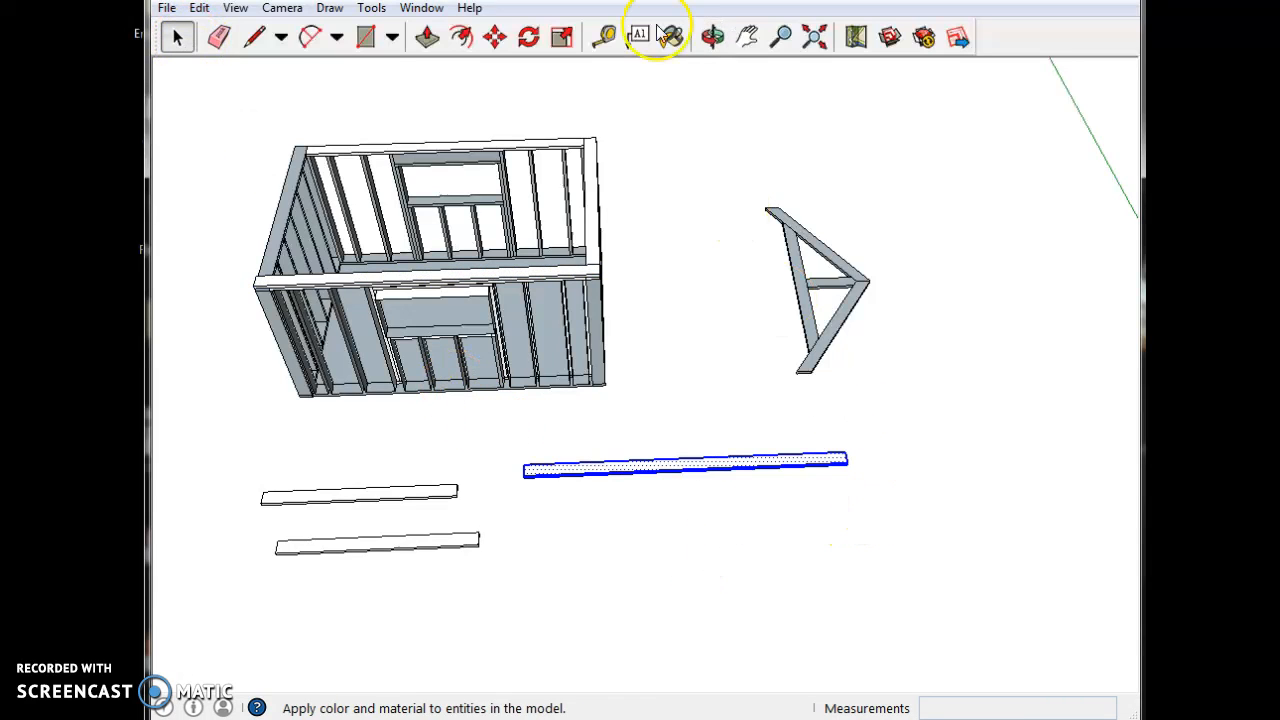
pyautogui.click(713, 37)
pyautogui.moveTo(686, 114); pyautogui.dragTo(614, 314)
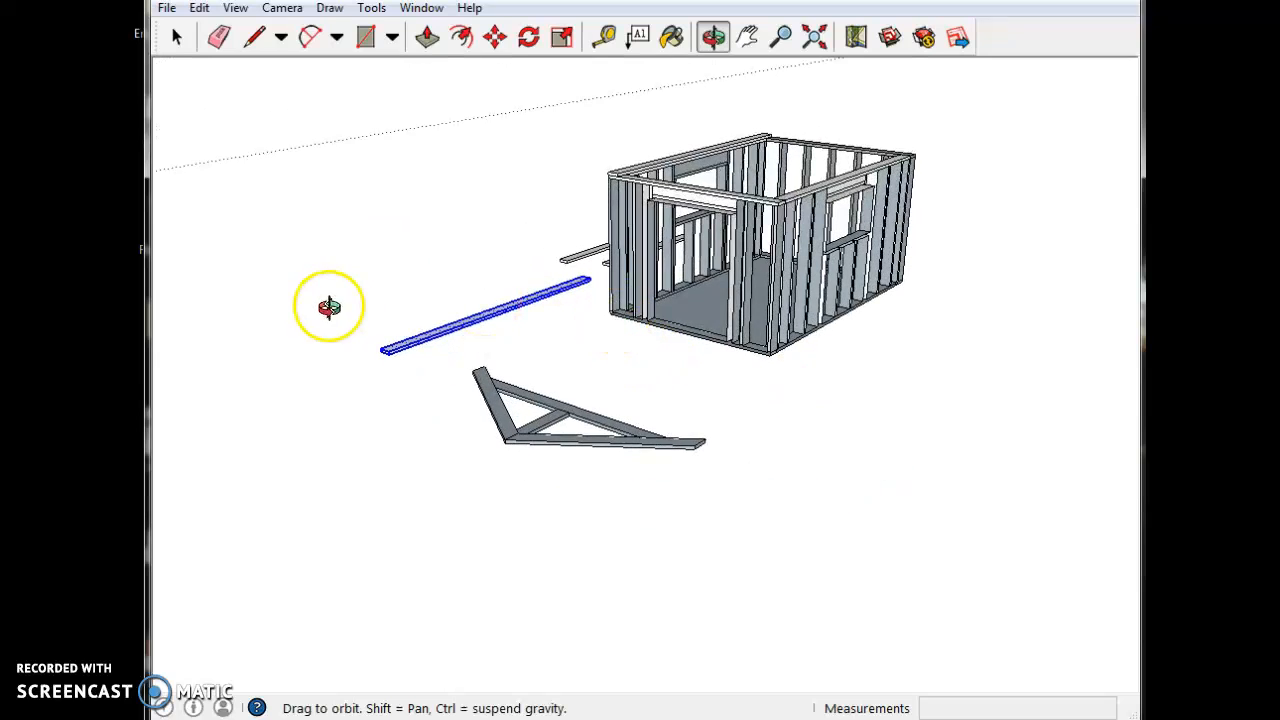
pyautogui.scroll(4, 456, 401)
pyautogui.scroll(2, 456, 401)
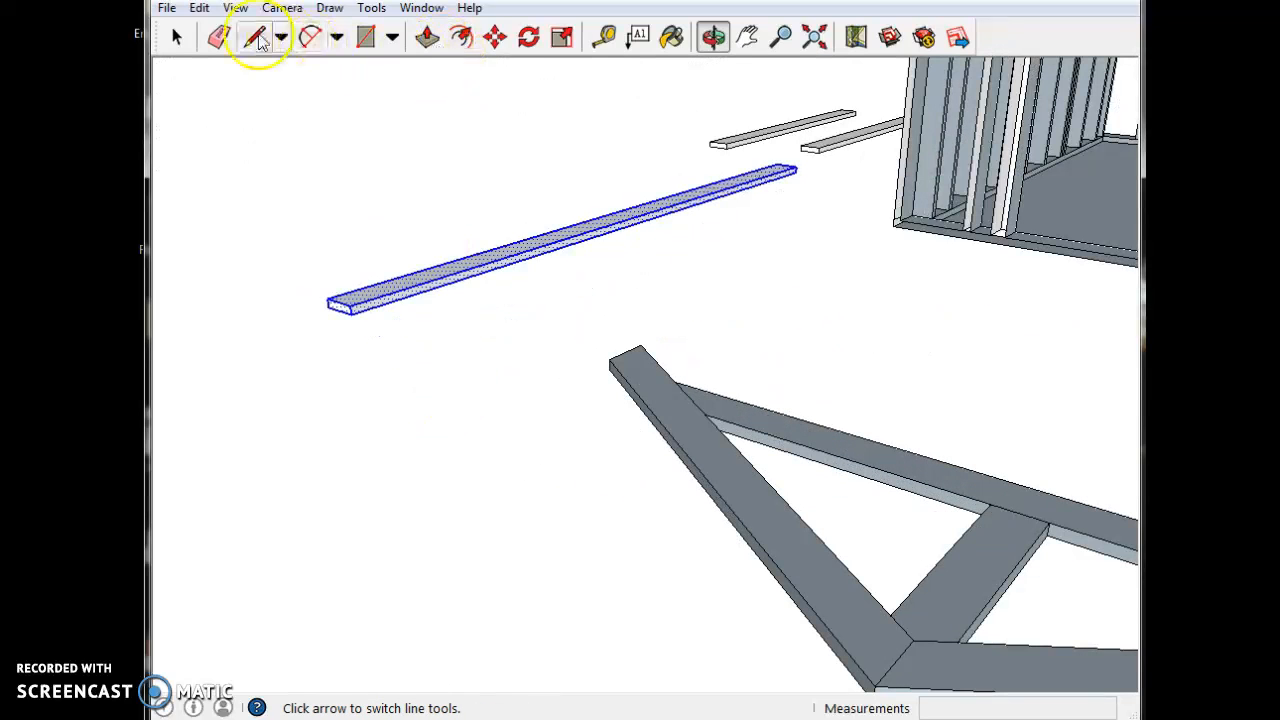
pyautogui.click(186, 44)
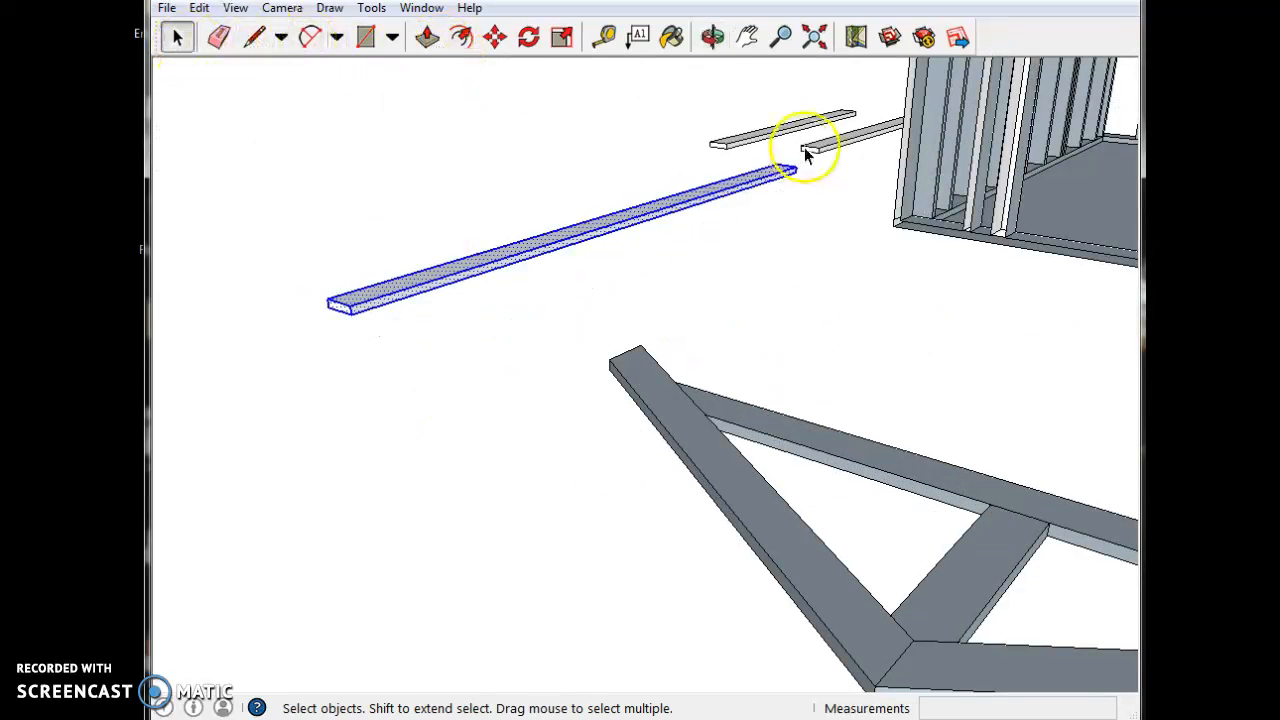
pyautogui.click(495, 37)
pyautogui.click(355, 313)
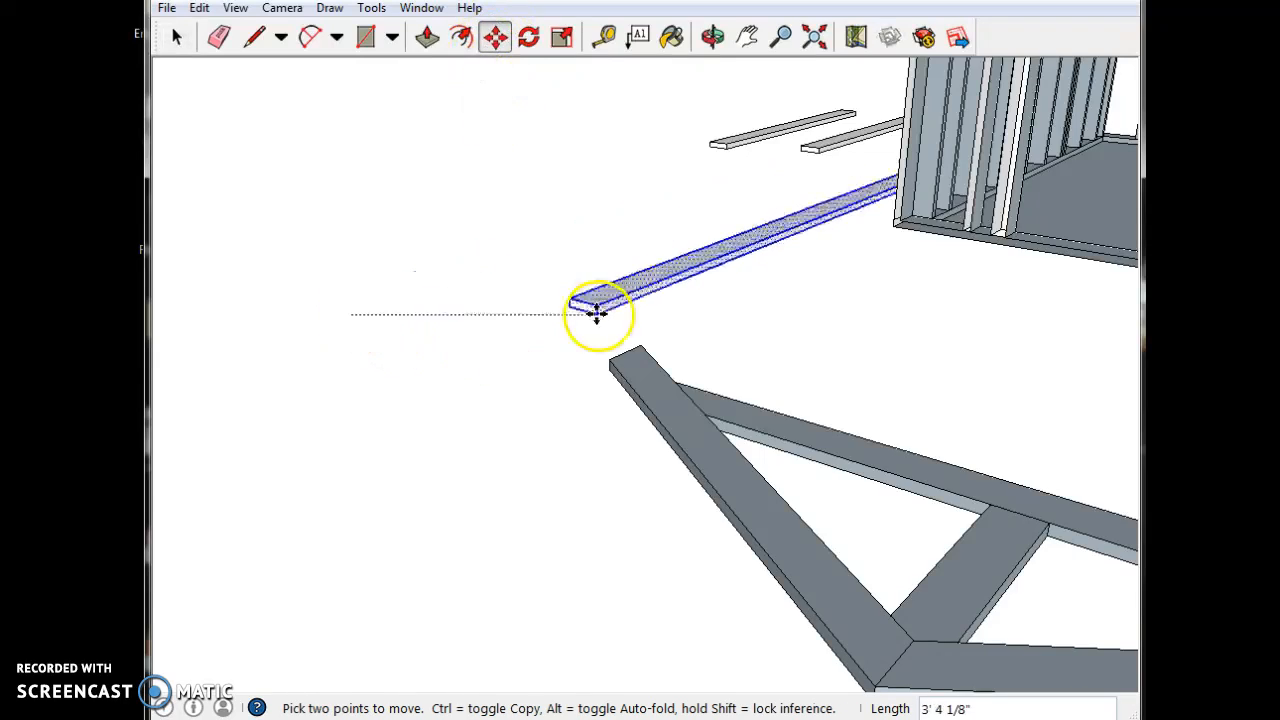
pyautogui.scroll(-6, 580, 320)
pyautogui.scroll(3, 870, 180)
pyautogui.scroll(3, 860, 190)
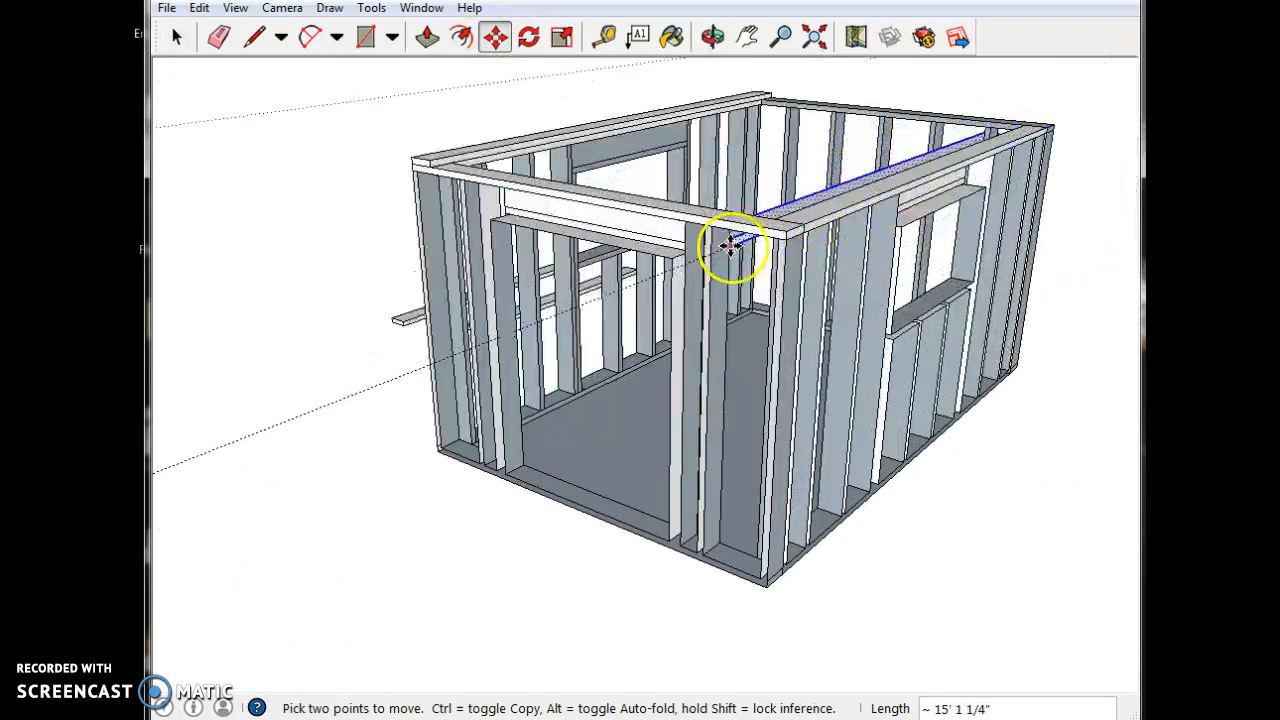
pyautogui.click(778, 230)
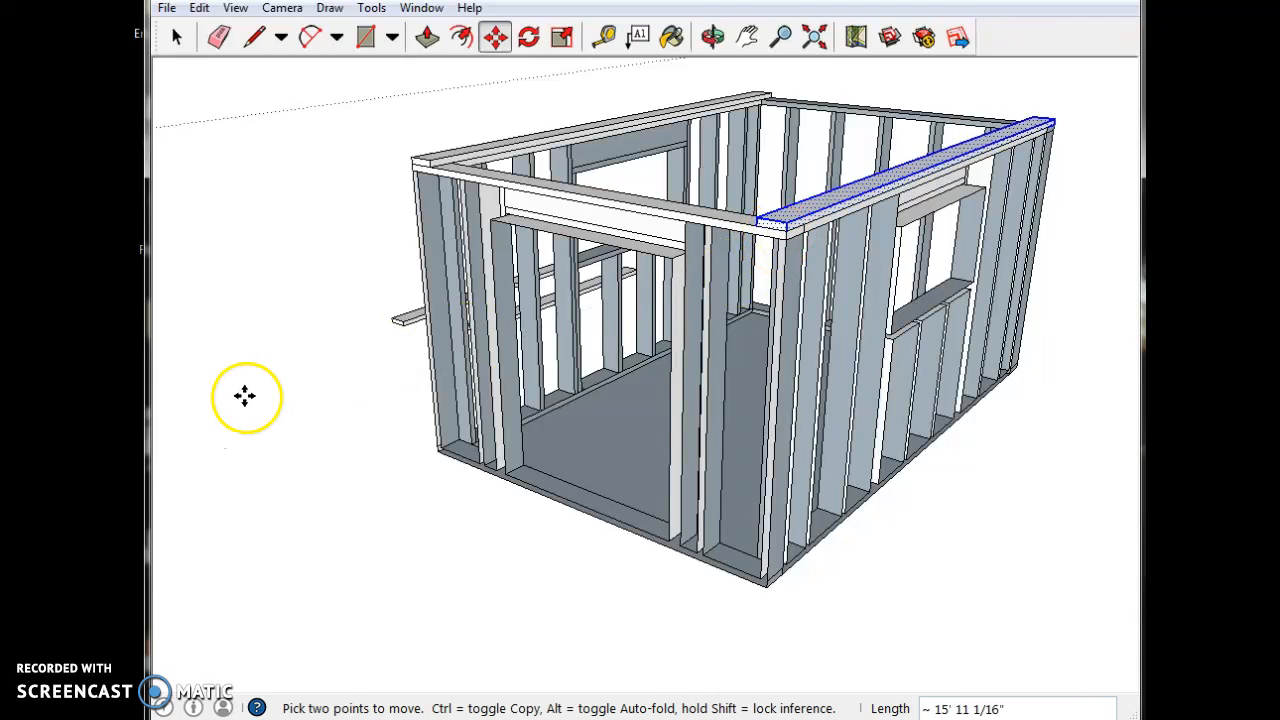
# Rotate the two short boards on the ground together so they run parallel to the doorway wall
pyautogui.scroll(-2, 257, 366)
pyautogui.moveTo(257, 366); pyautogui.dragTo(629, 129, button='middle')
pyautogui.click(713, 37)
pyautogui.moveTo(391, 249); pyautogui.dragTo(353, 249)
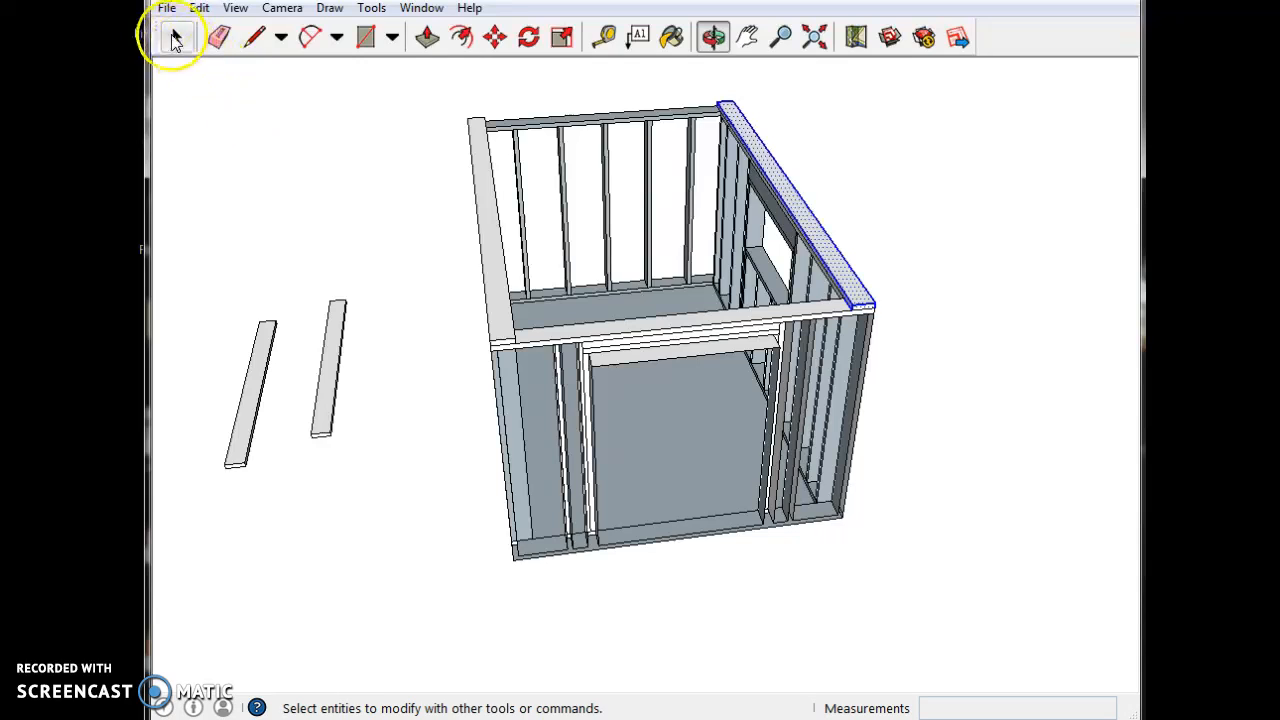
pyautogui.click(177, 37)
pyautogui.moveTo(341, 574); pyautogui.dragTo(380, 598)
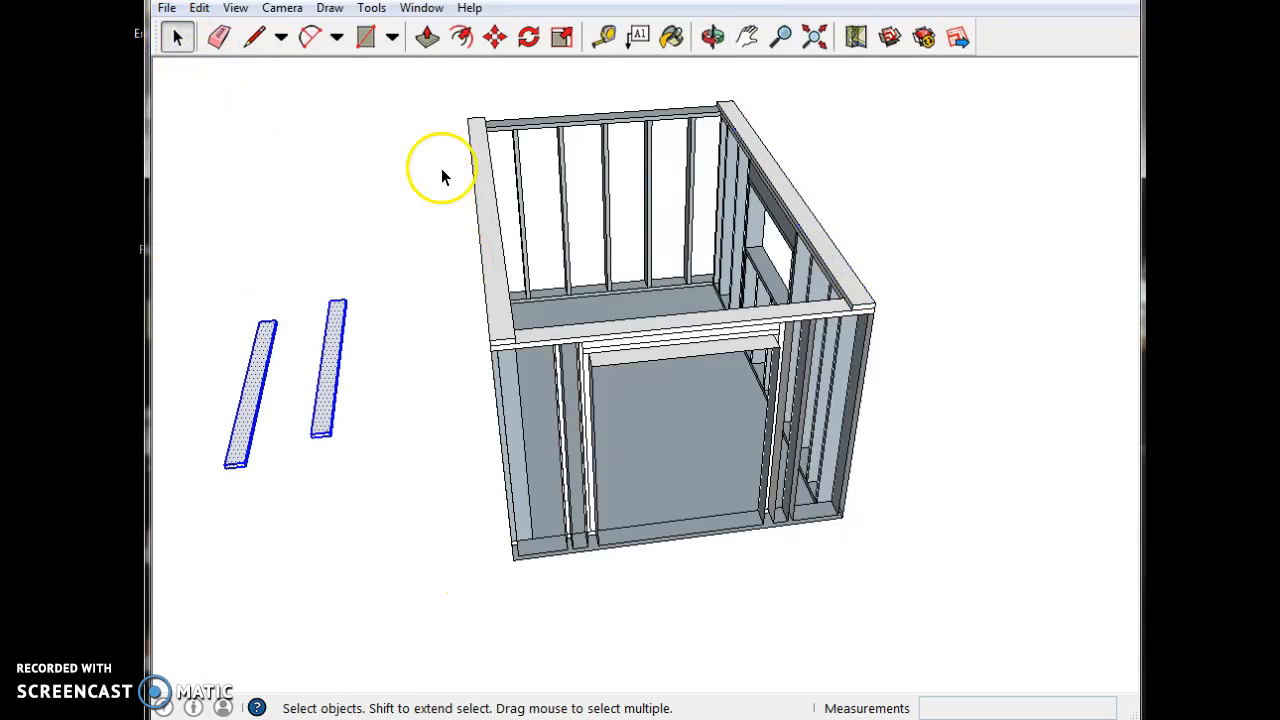
pyautogui.click(529, 37)
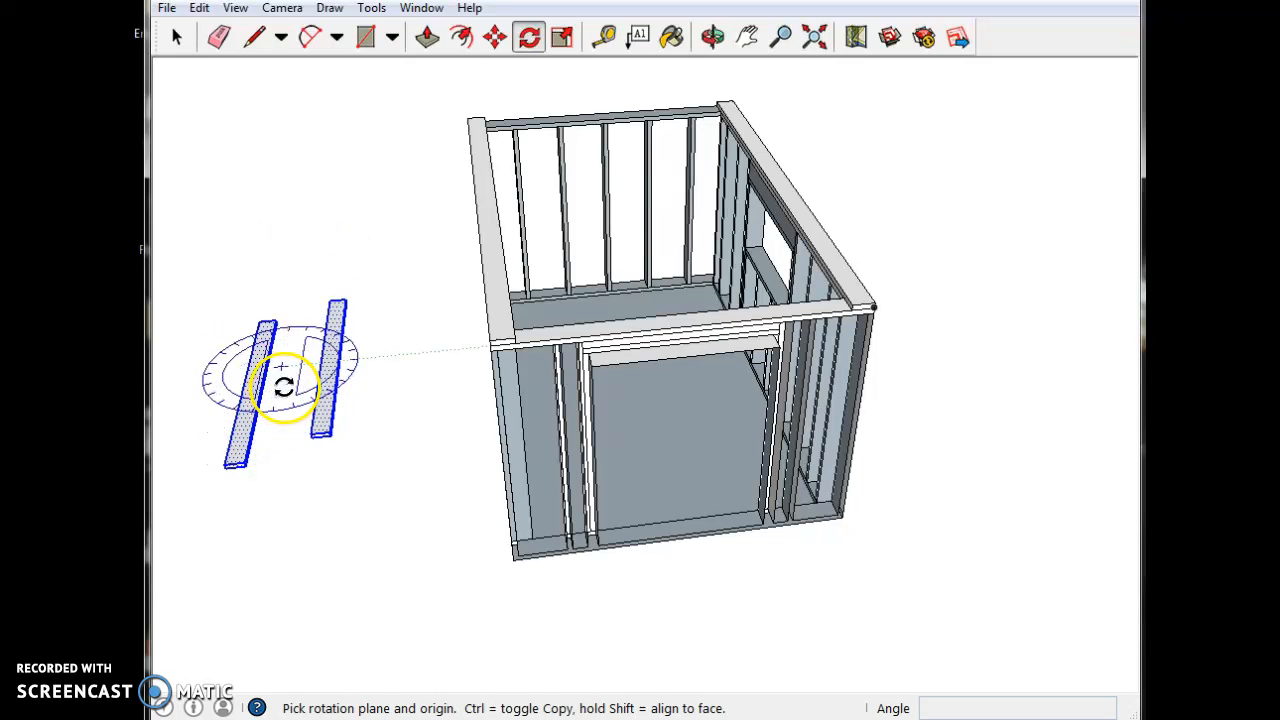
pyautogui.click(284, 386)
pyautogui.click(380, 369)
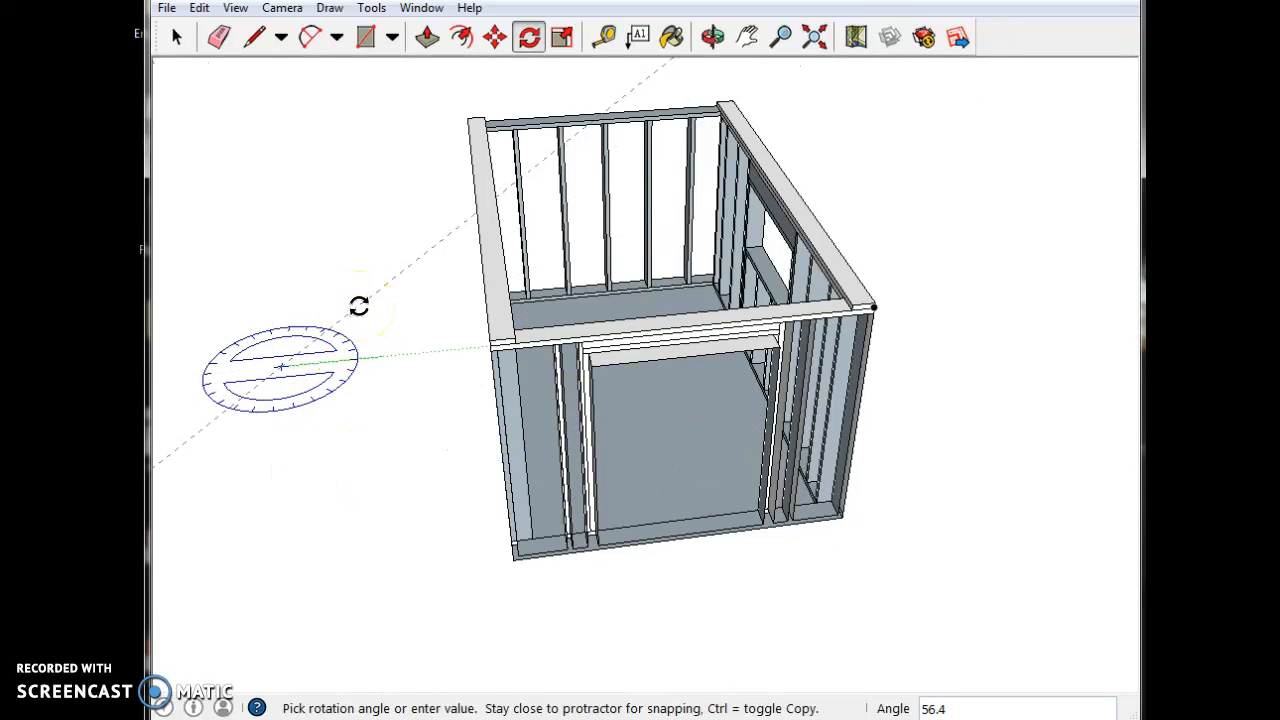
pyautogui.press('Return')
pyautogui.scroll(-5, 359, 305)
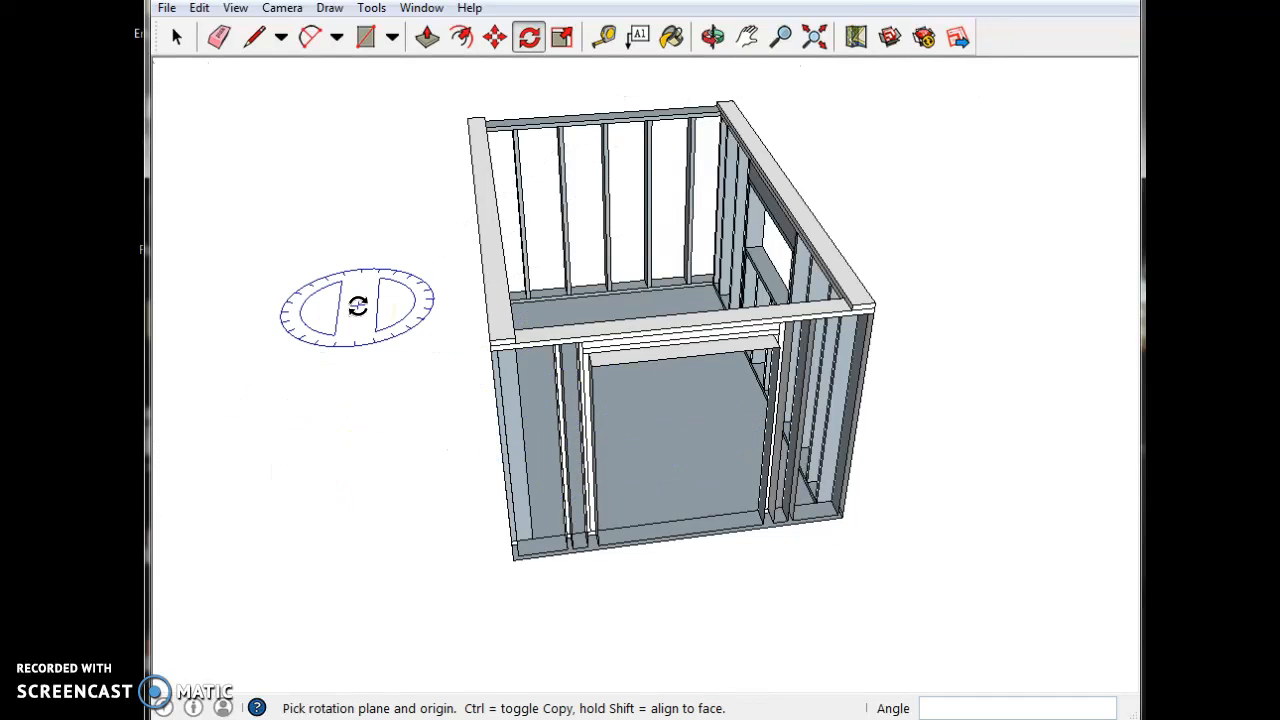
pyautogui.scroll(-3, 403, 451)
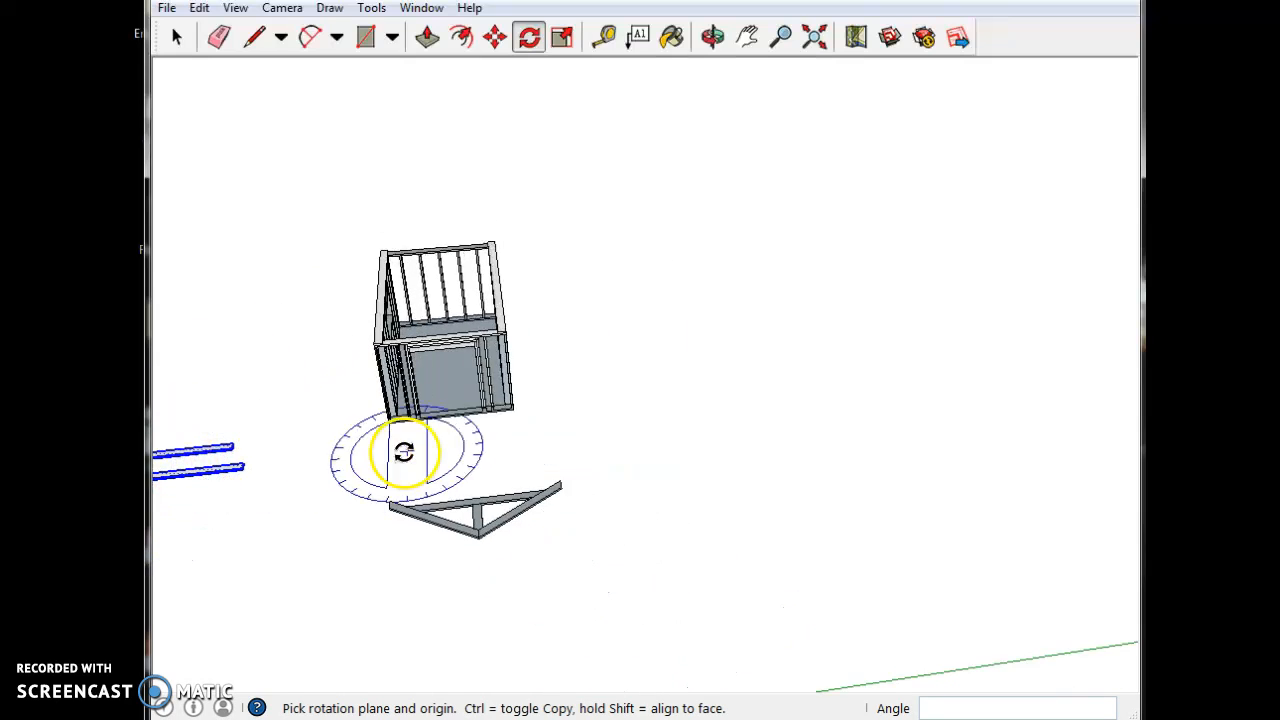
pyautogui.scroll(4, 149, 469)
pyautogui.scroll(2, 293, 432)
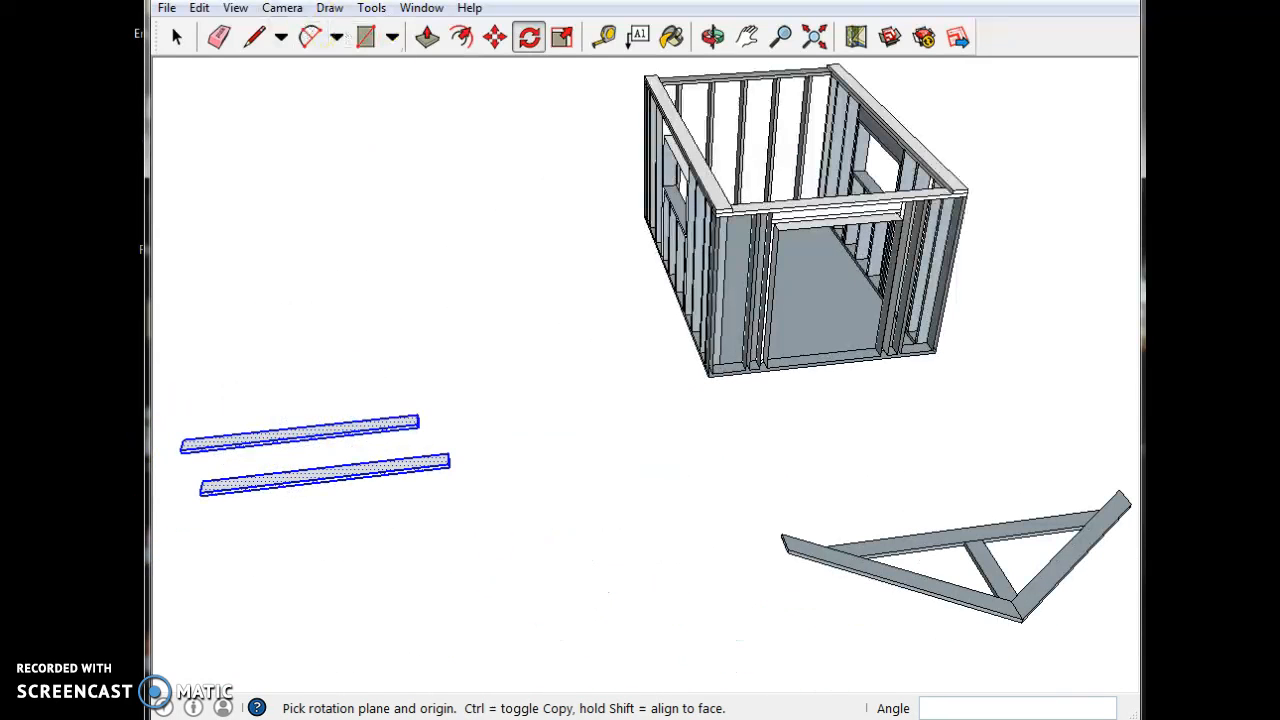
pyautogui.click(176, 37)
pyautogui.click(272, 232)
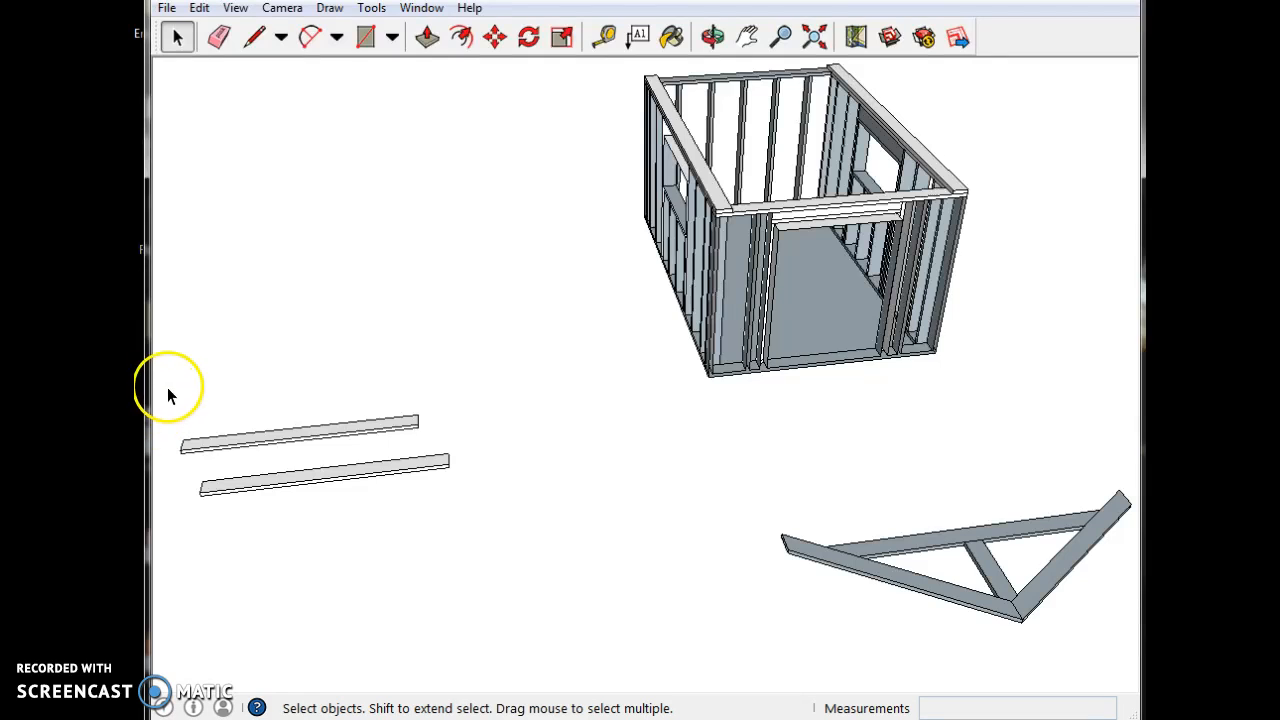
# Move one short board onto the doorway wall's top plate, fitting it between the two long upper plates
pyautogui.moveTo(378, 466); pyautogui.dragTo(491, 452)
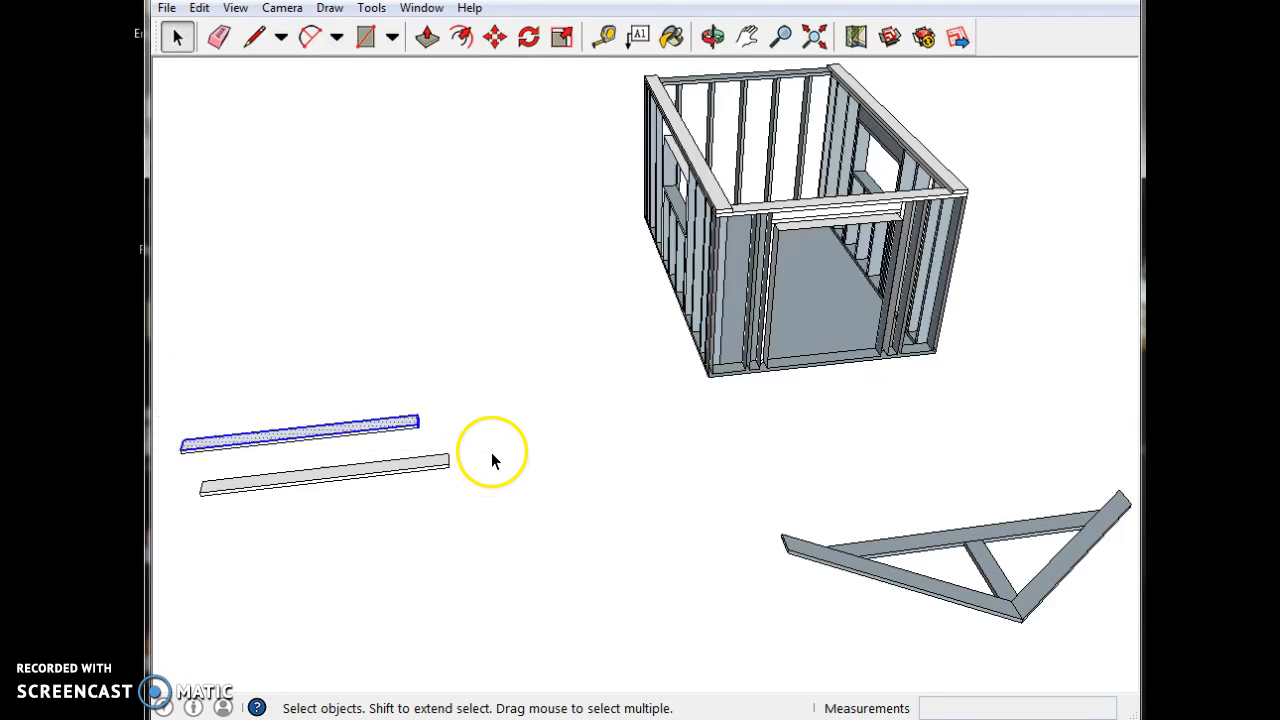
pyautogui.click(713, 37)
pyautogui.moveTo(509, 363); pyautogui.dragTo(436, 462)
pyautogui.click(176, 37)
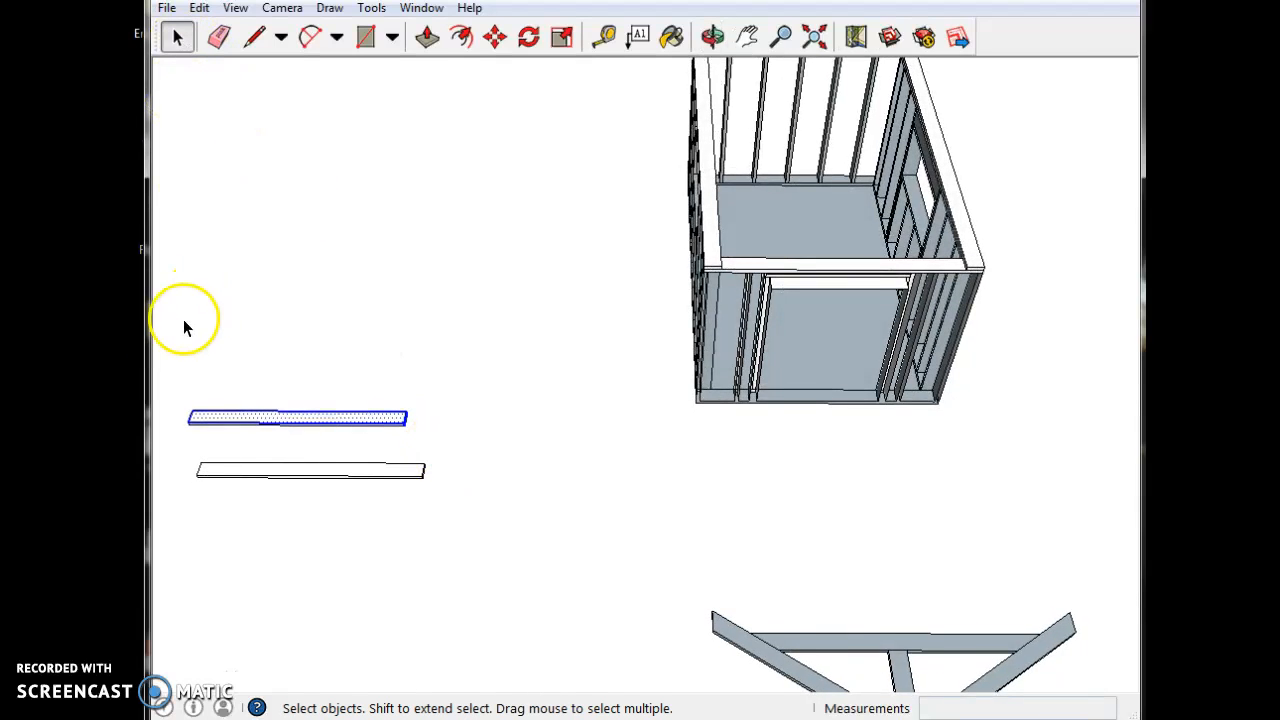
pyautogui.keyDown('shift'); pyautogui.moveTo(415, 429); pyautogui.dragTo(450, 429, button='middle'); pyautogui.keyUp('shift')
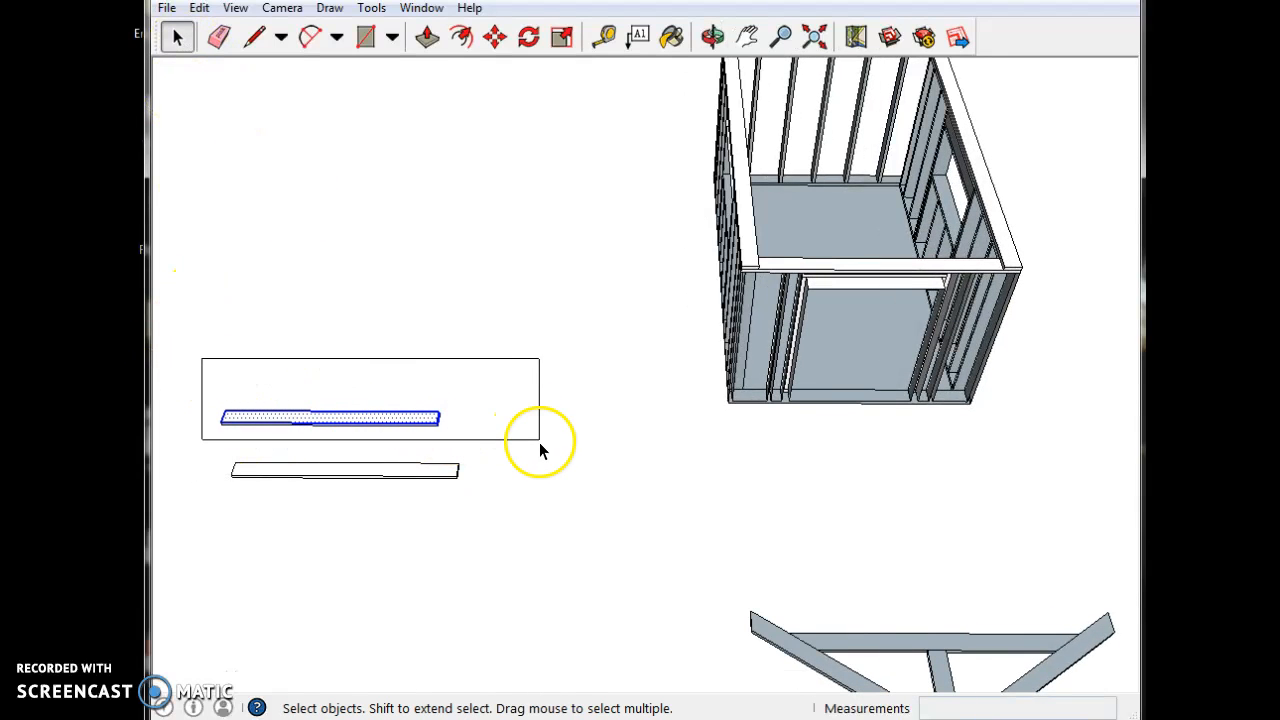
pyautogui.scroll(3, 535, 357)
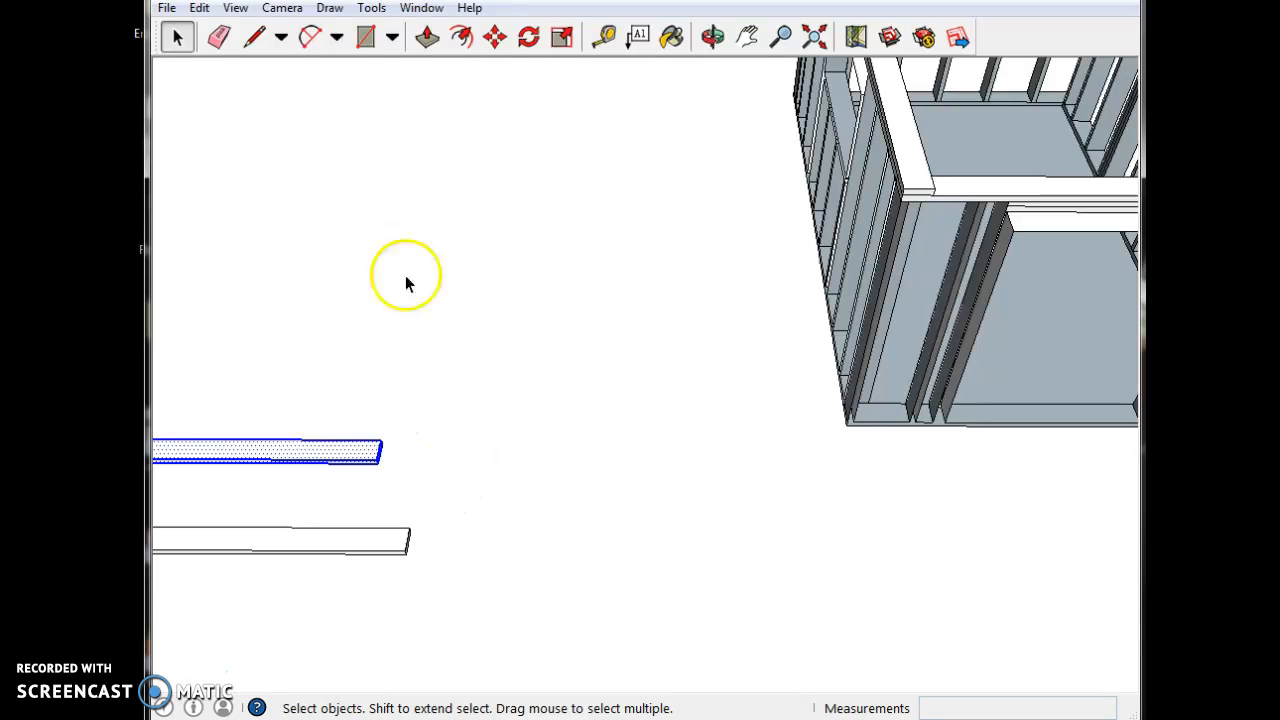
pyautogui.click(497, 40)
pyautogui.scroll(2, 413, 527)
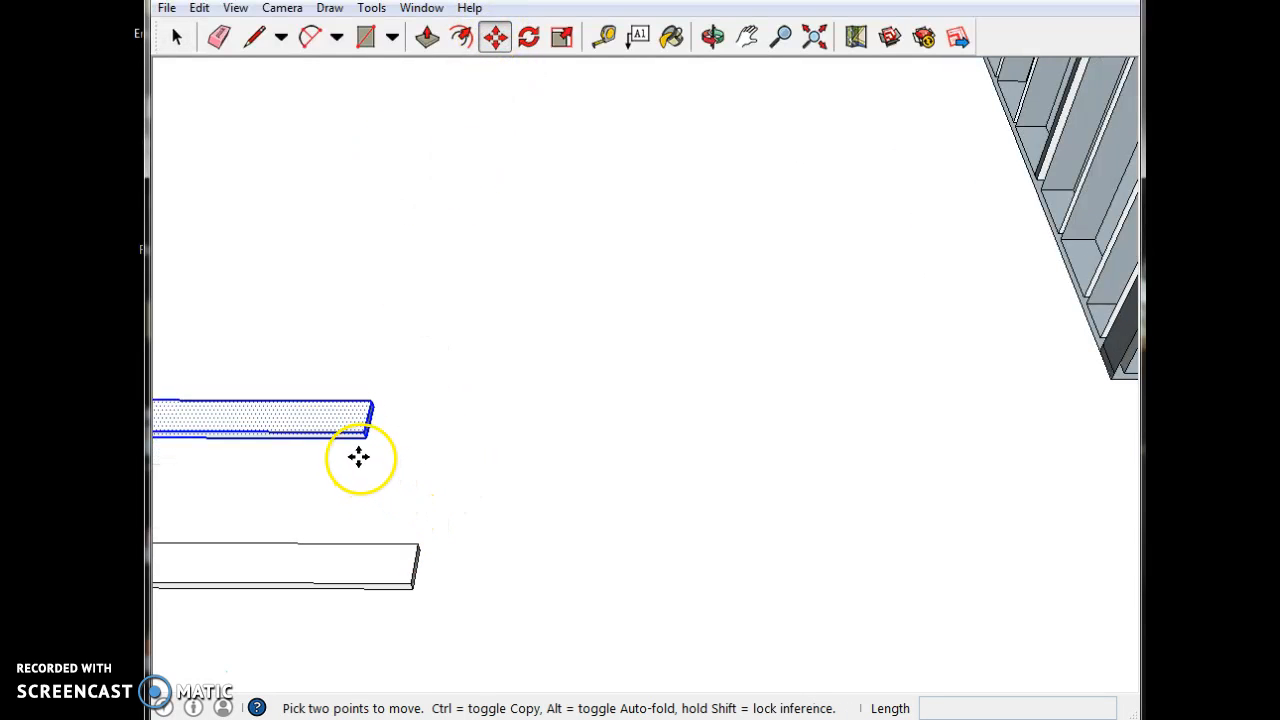
pyautogui.click(364, 441)
pyautogui.scroll(-3, 594, 394)
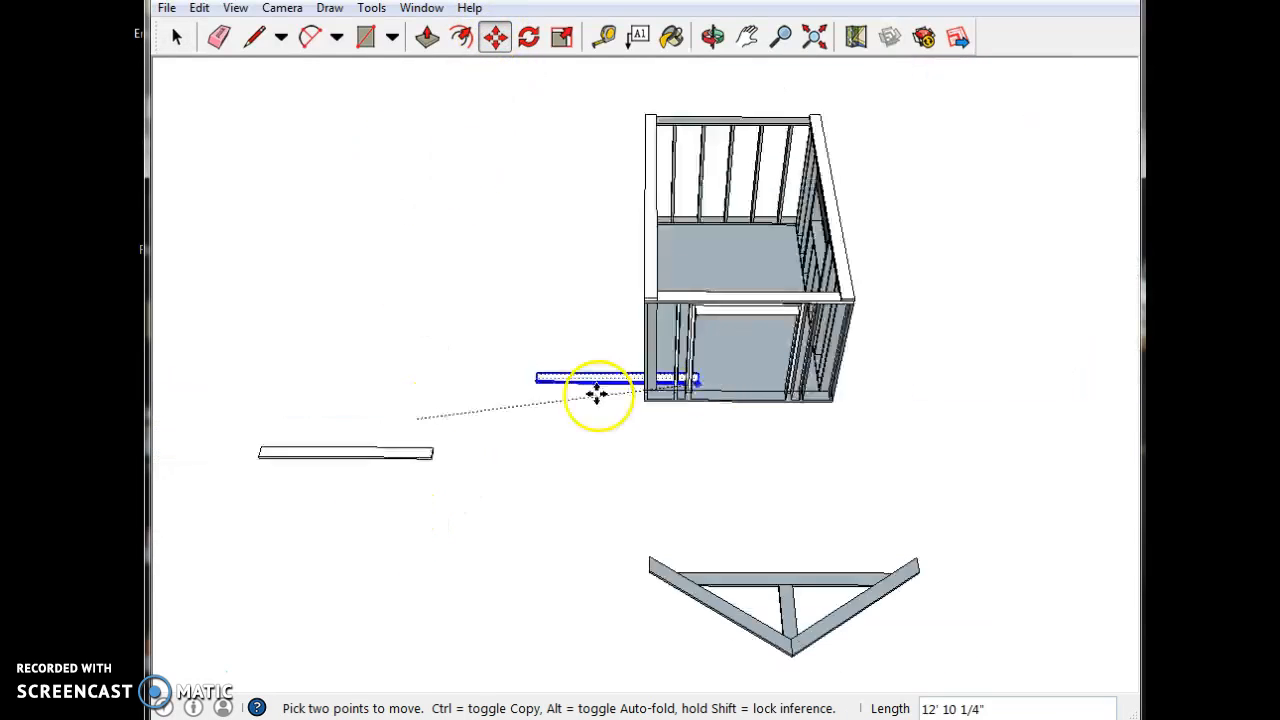
pyautogui.scroll(4, 920, 306)
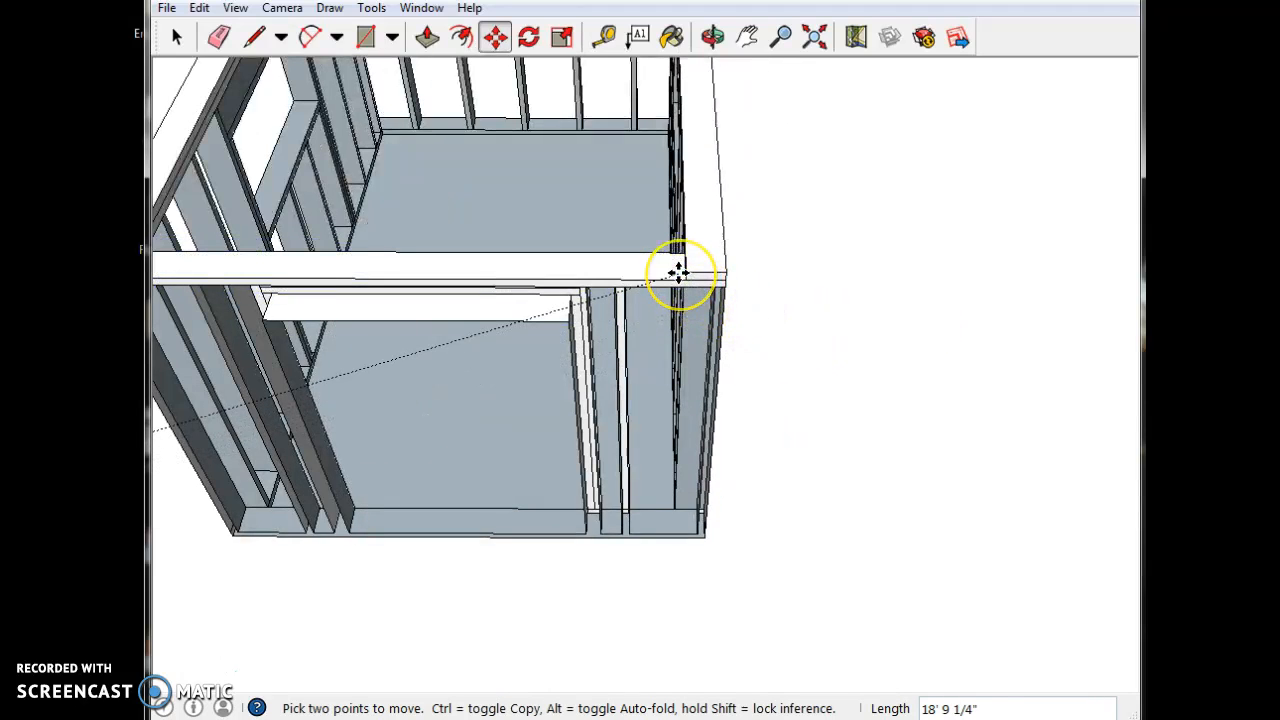
pyautogui.click(683, 281)
pyautogui.scroll(-8, 683, 281)
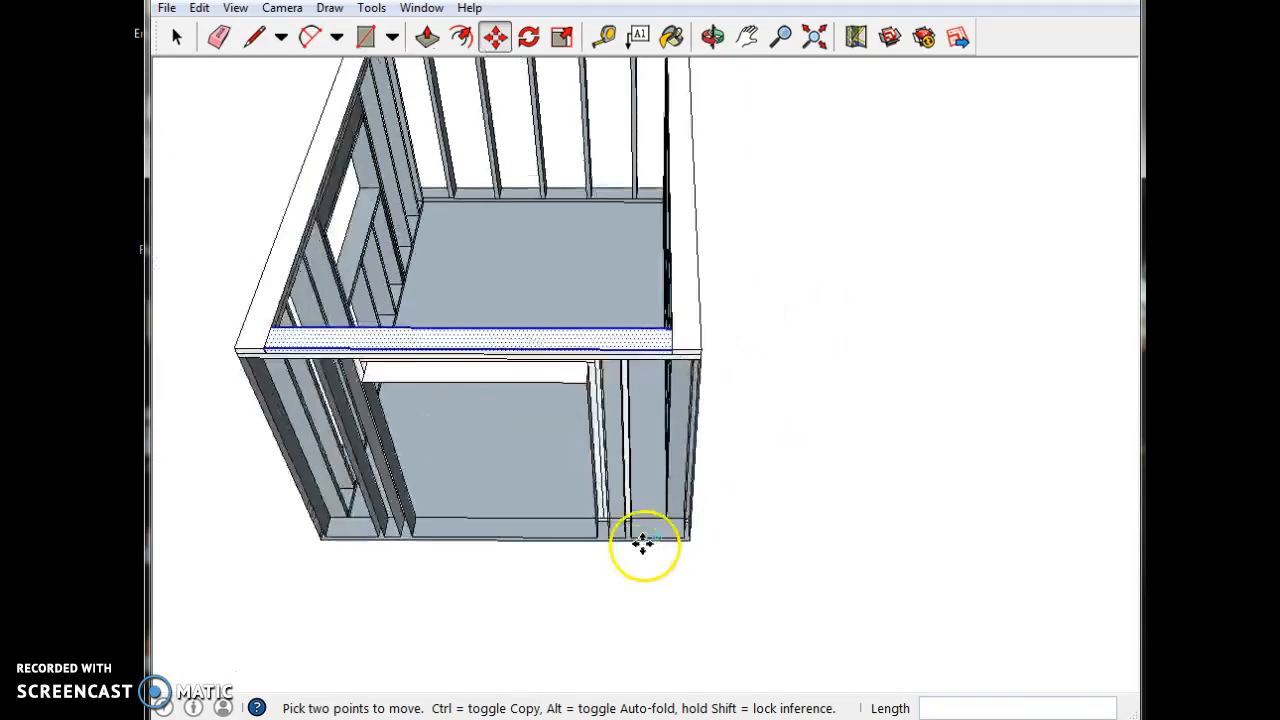
# Move the remaining short board onto the top plate of the wall opposite the doorway, between the two long upper plates, and save the model
pyautogui.scroll(4, 166, 566)
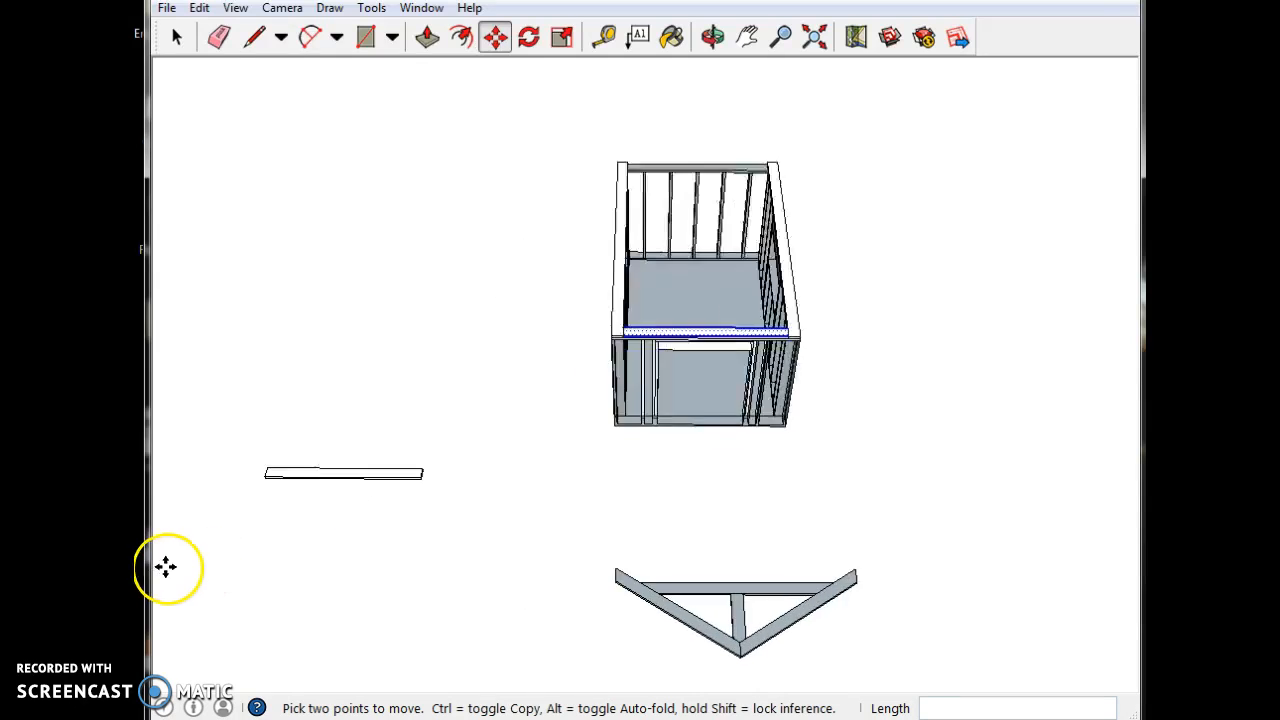
pyautogui.click(710, 38)
pyautogui.moveTo(480, 560)
pyautogui.mouseDown()
pyautogui.moveTo(400, 563)
pyautogui.moveTo(663, 545)
pyautogui.moveTo(763, 583)
pyautogui.moveTo(894, 569)
pyautogui.moveTo(850, 530)
pyautogui.mouseUp()
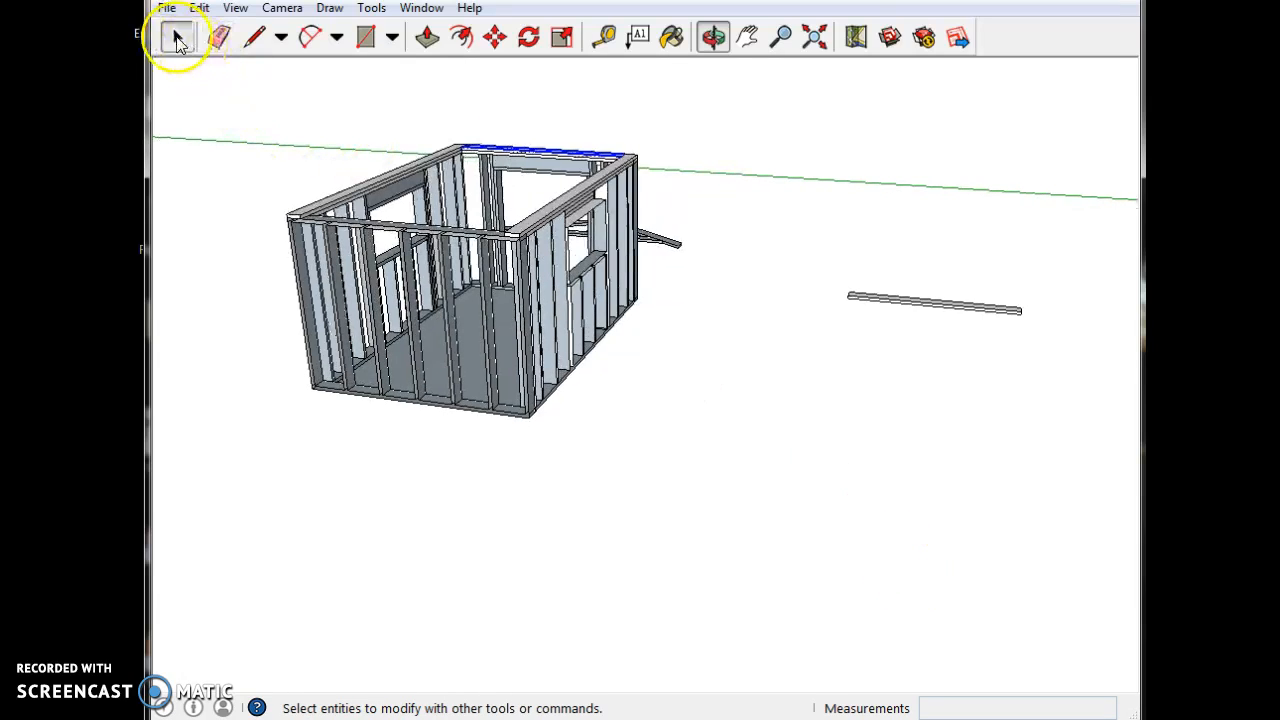
pyautogui.click(174, 37)
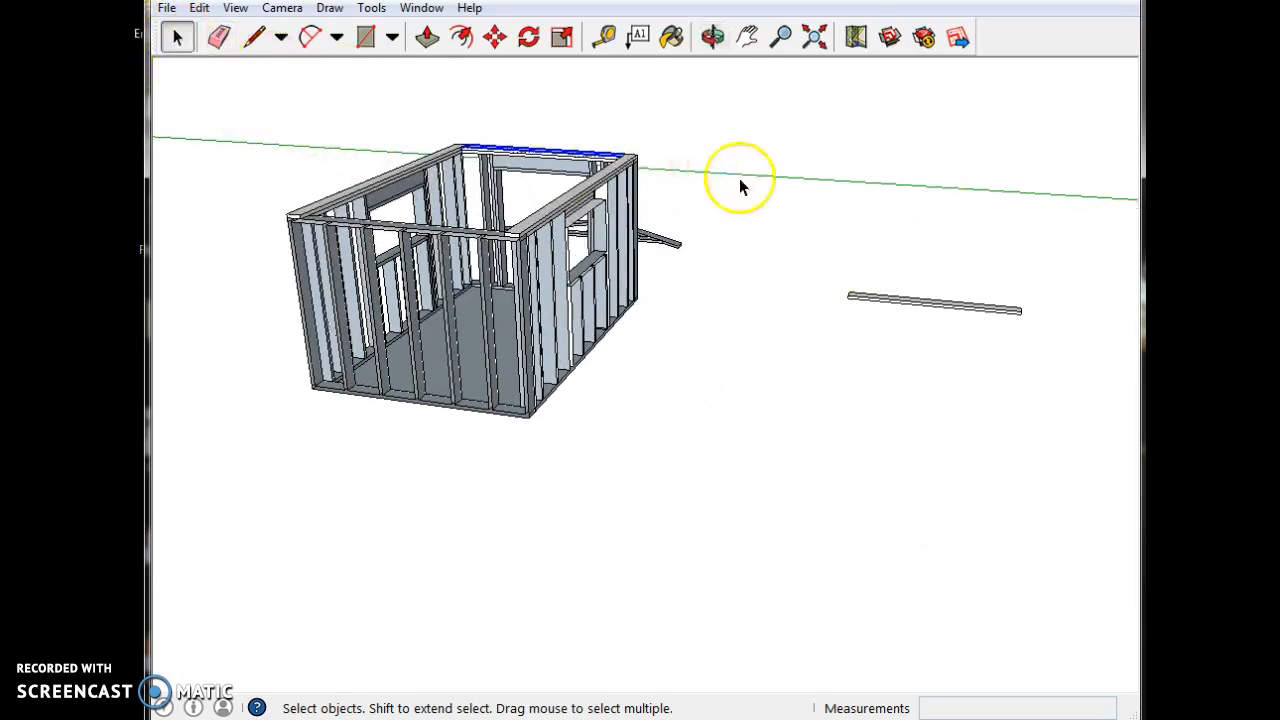
pyautogui.moveTo(1075, 369); pyautogui.dragTo(1074, 368)
pyautogui.scroll(4, 1050, 325)
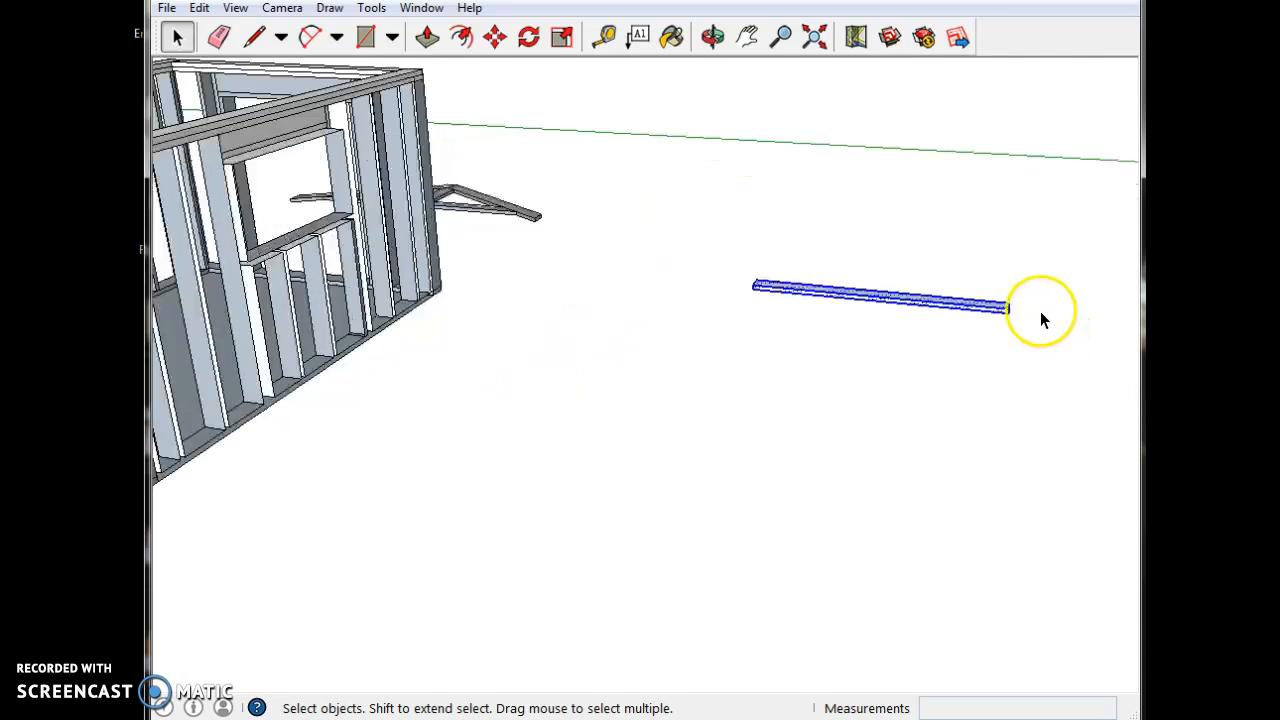
pyautogui.click(495, 37)
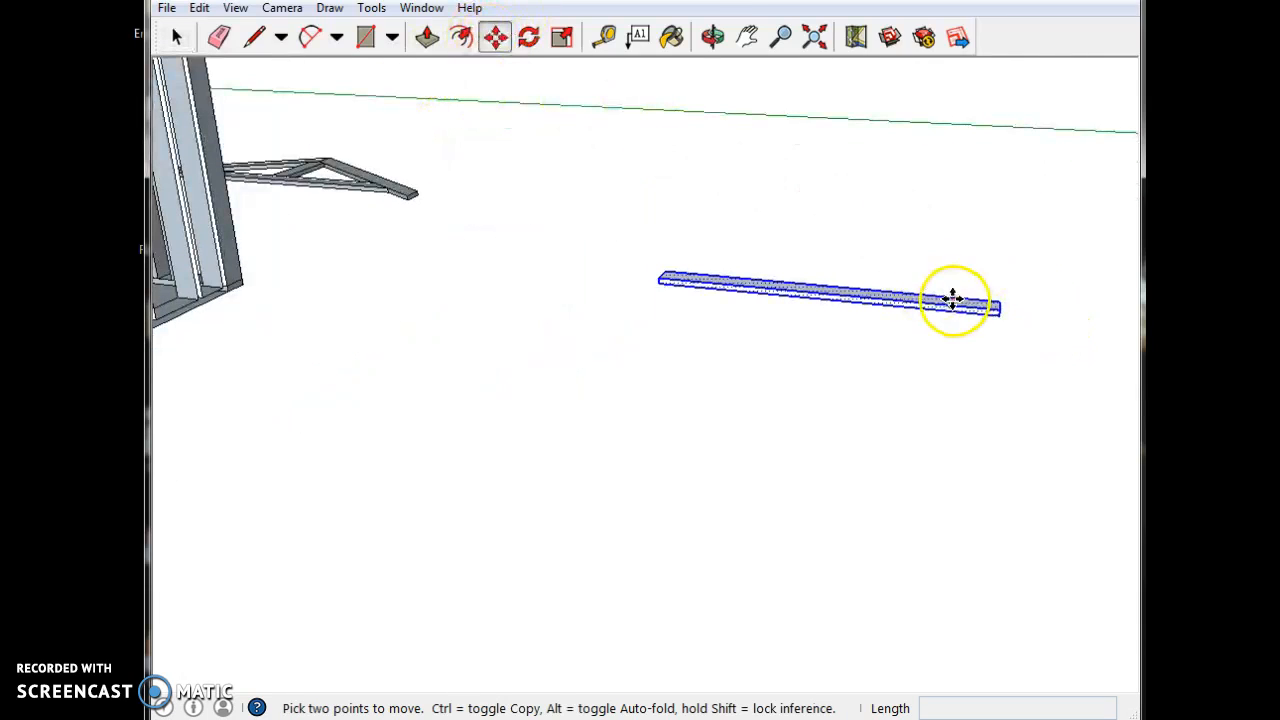
pyautogui.click(997, 315)
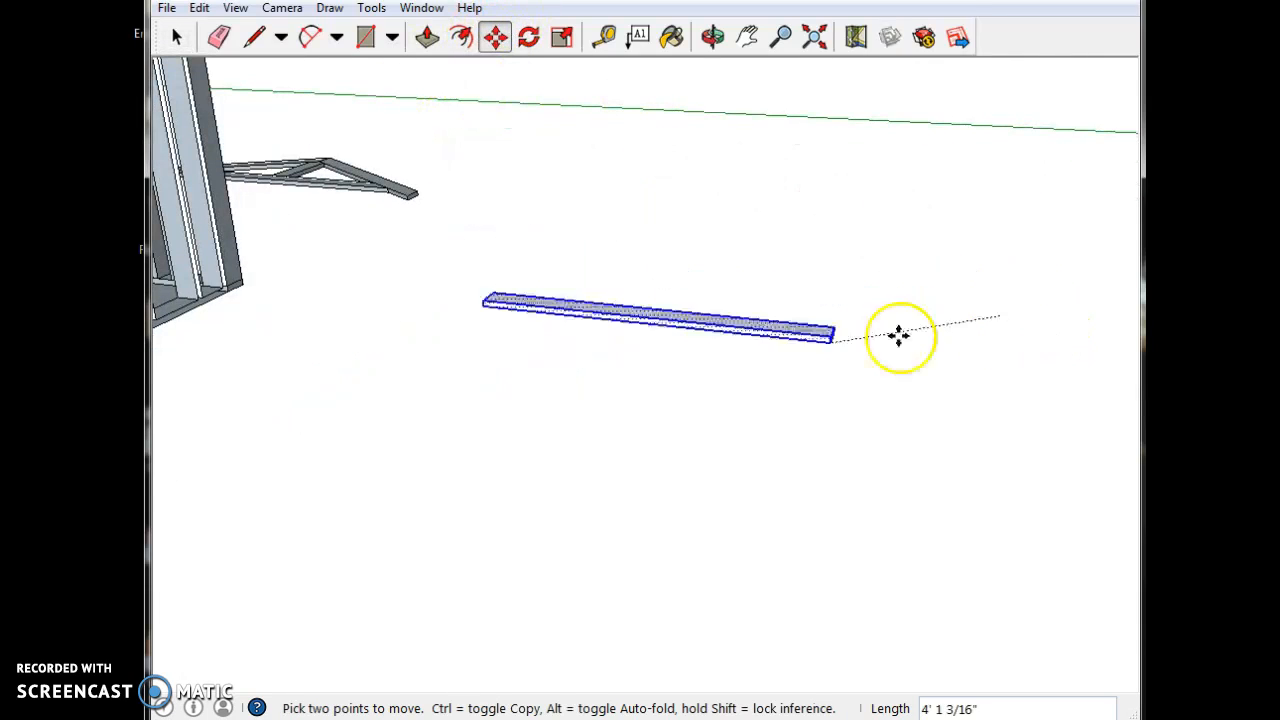
pyautogui.scroll(-6, 897, 334)
pyautogui.scroll(4, 471, 323)
pyautogui.scroll(2, 490, 258)
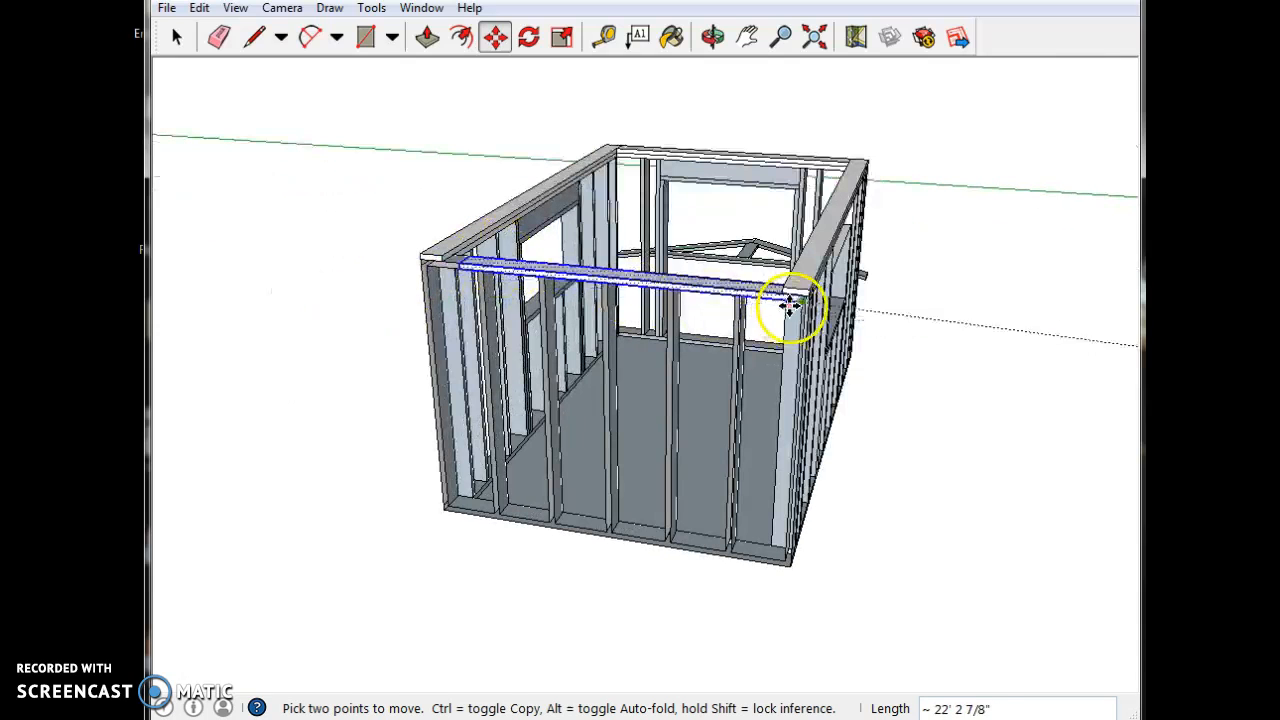
pyautogui.click(785, 297)
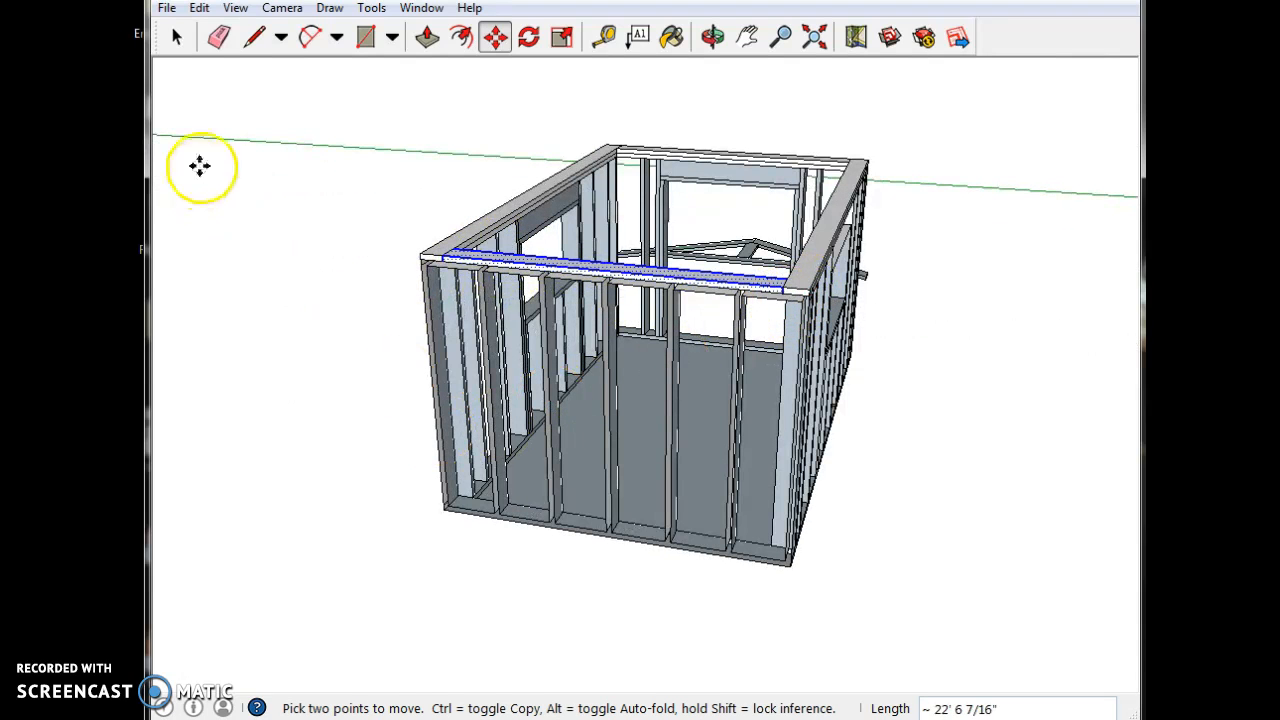
pyautogui.click(166, 8)
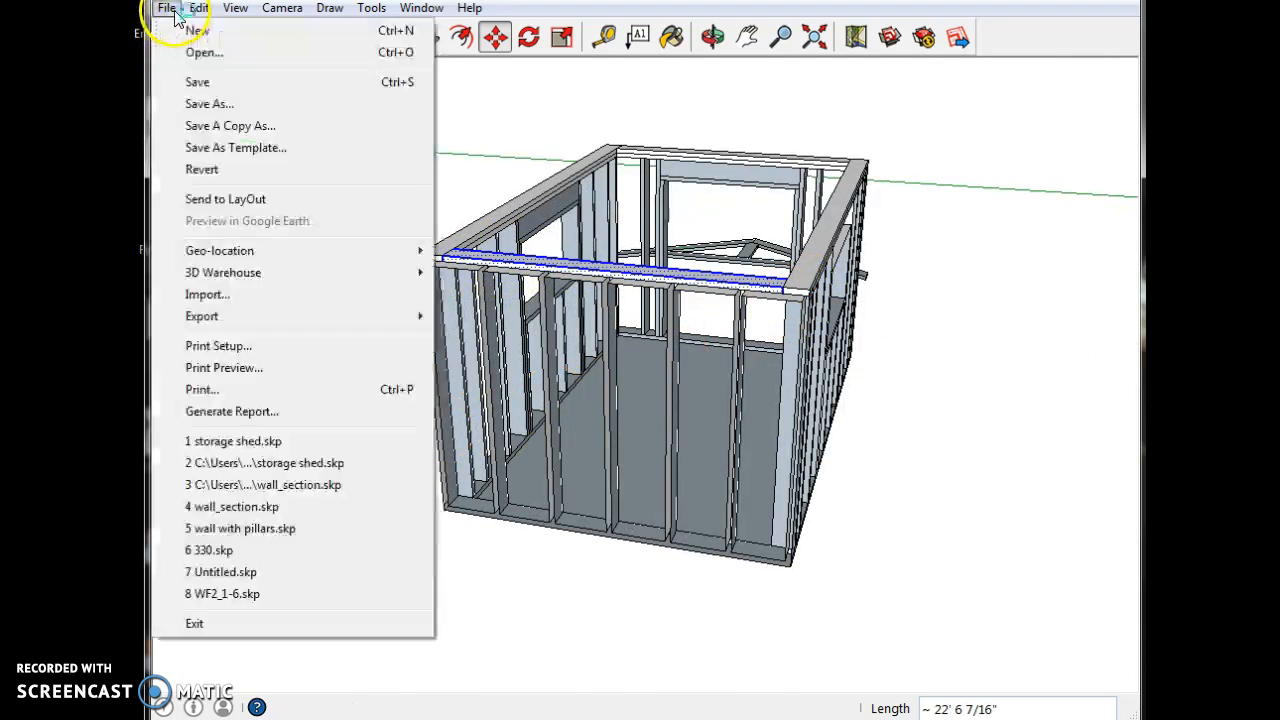
pyautogui.click(198, 84)
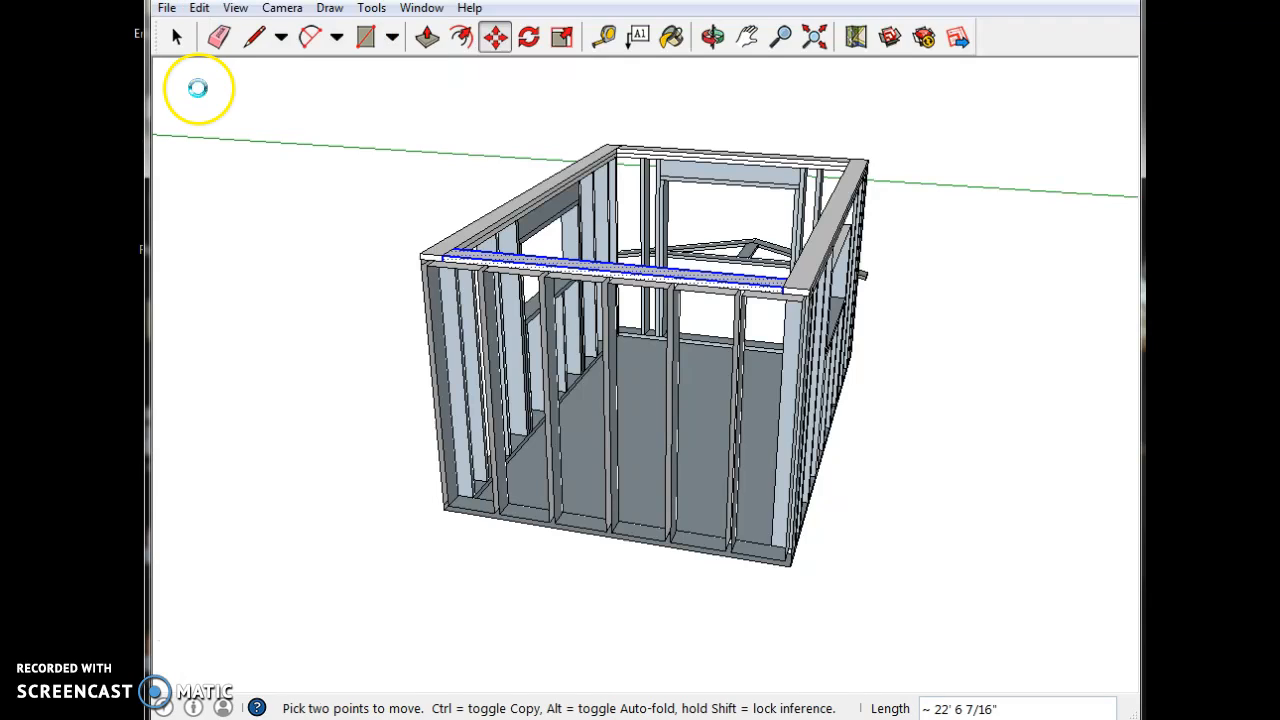
# Switch the camera to the standard Top view of the model
pyautogui.click(712, 37)
pyautogui.moveTo(729, 100); pyautogui.dragTo(403, 57)
pyautogui.click(282, 8)
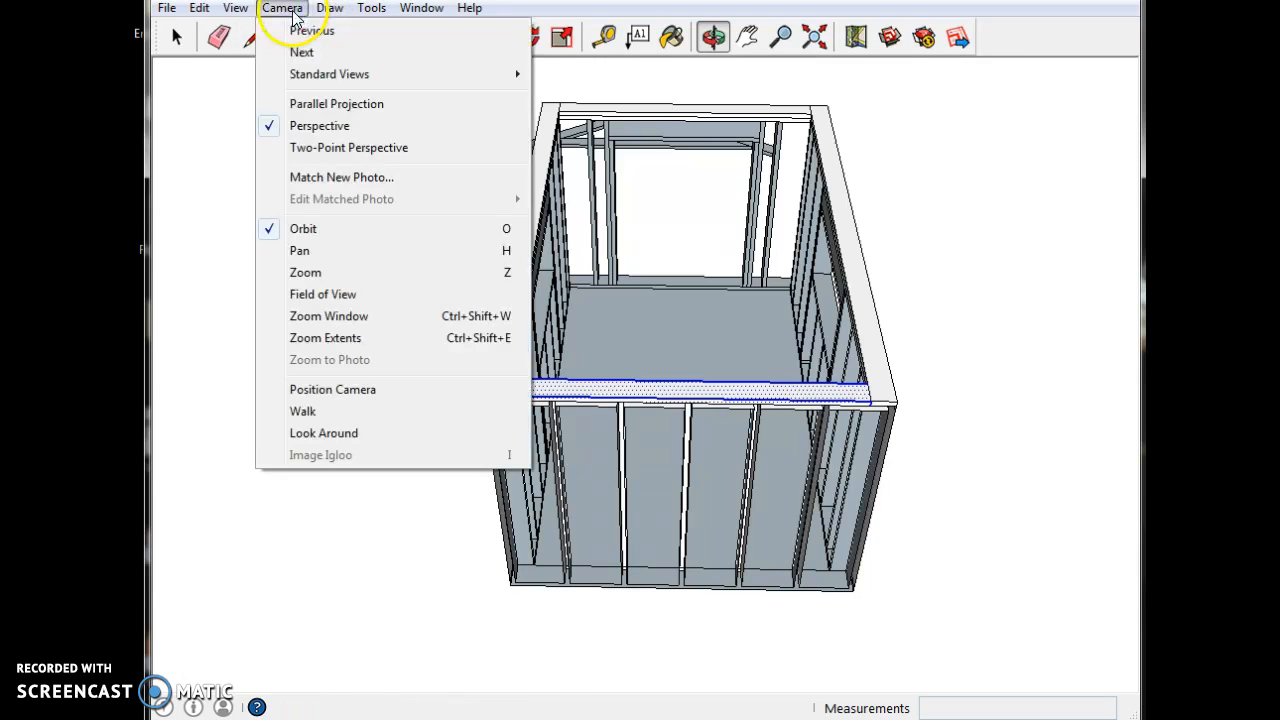
pyautogui.moveTo(350, 74)
pyautogui.click(572, 76)
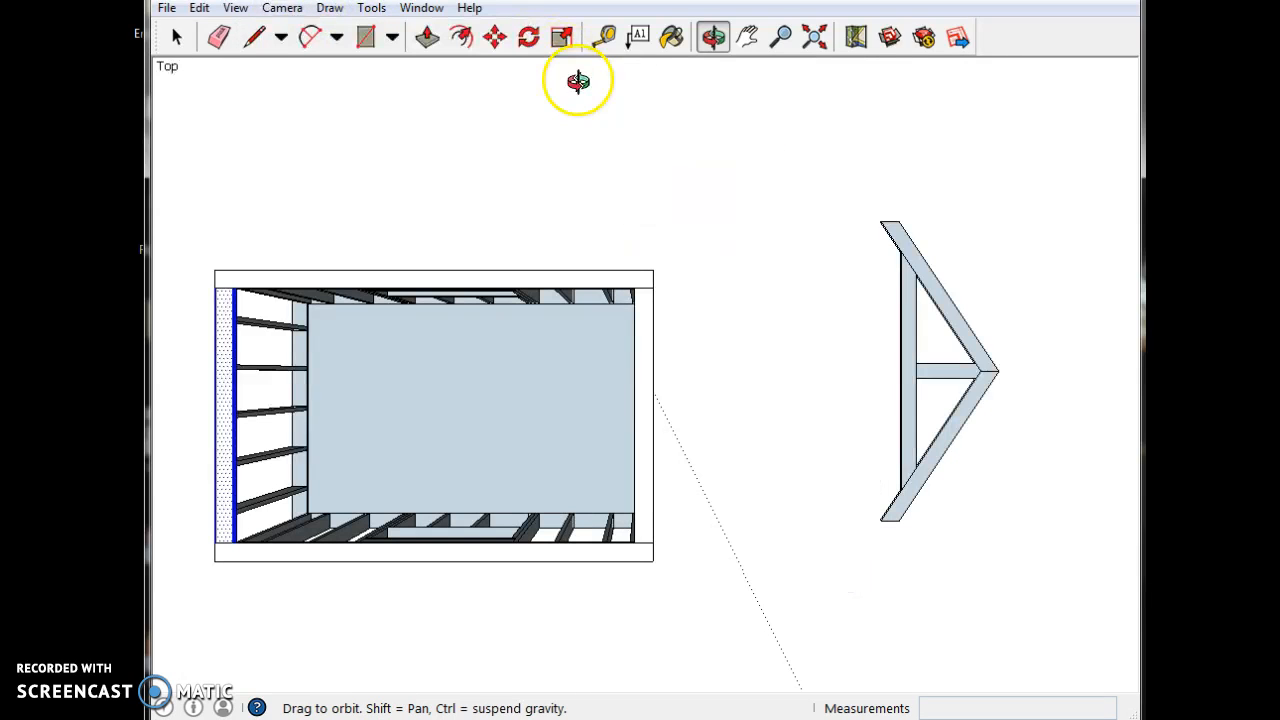
# Select the whole model, shed and roof truss together, and rotate it 90 degrees in plan
pyautogui.click(174, 36)
pyautogui.moveTo(164, 109); pyautogui.dragTo(1039, 653)
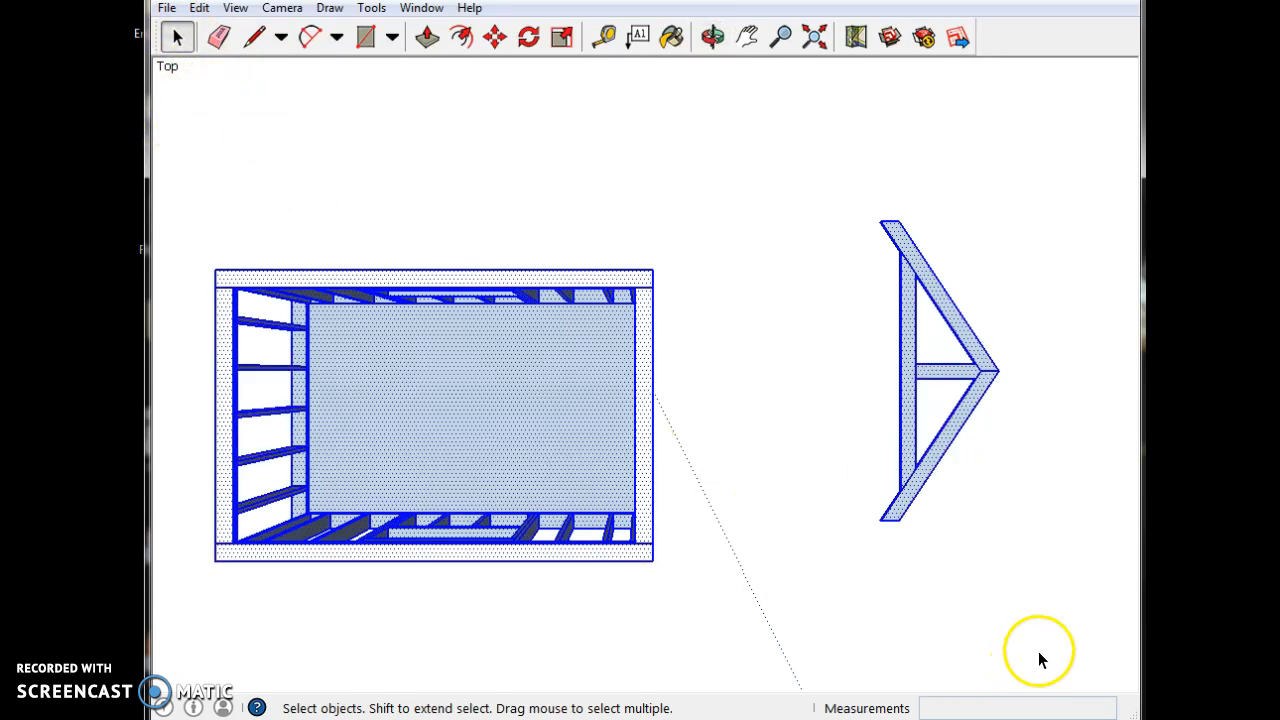
pyautogui.click(528, 37)
pyautogui.click(570, 208)
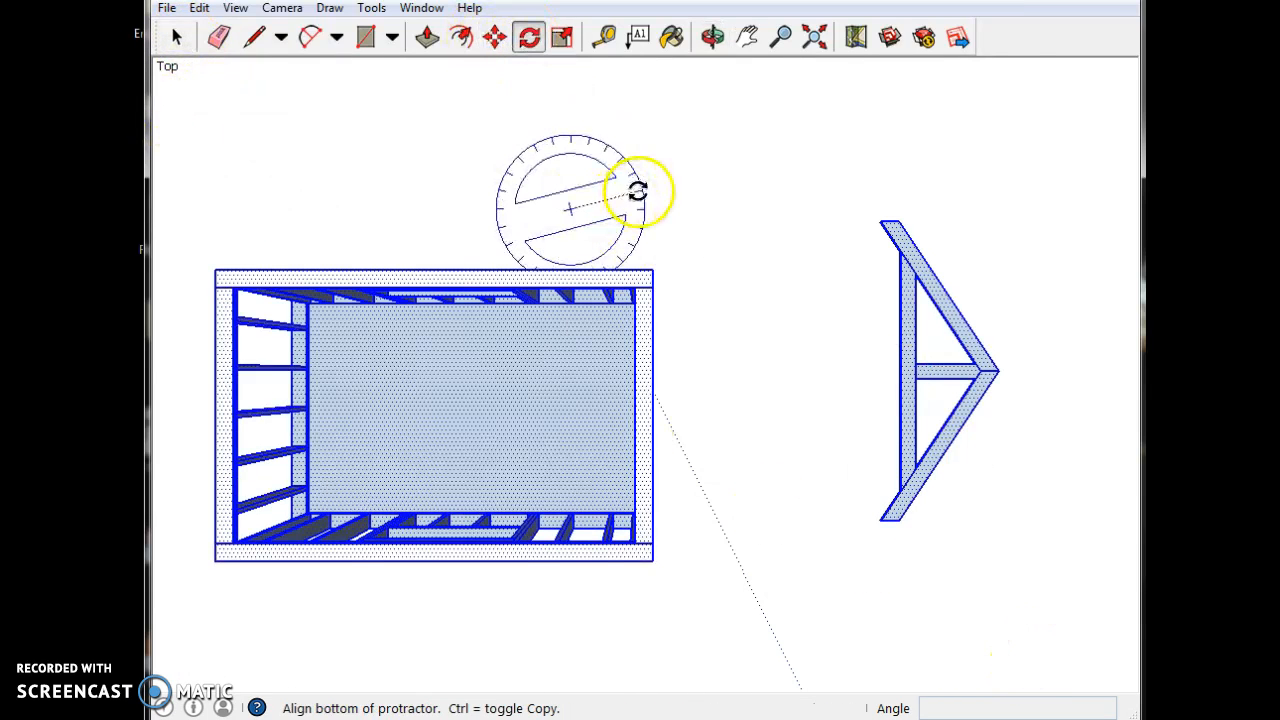
pyautogui.click(643, 192)
pyautogui.write('90')
pyautogui.press('Return')
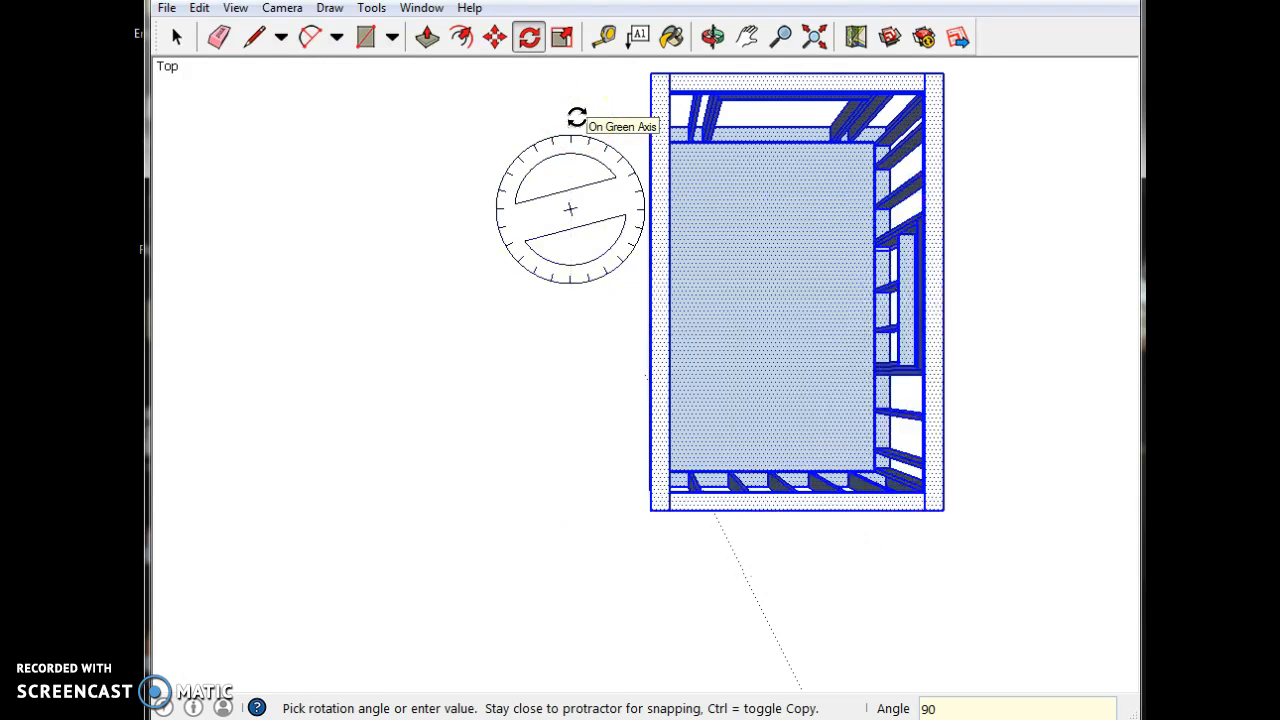
# Clear the selection and examine the finished roof truss in plan, including its rafters, centre post, bottom chord and overhanging tails
pyautogui.click(745, 38)
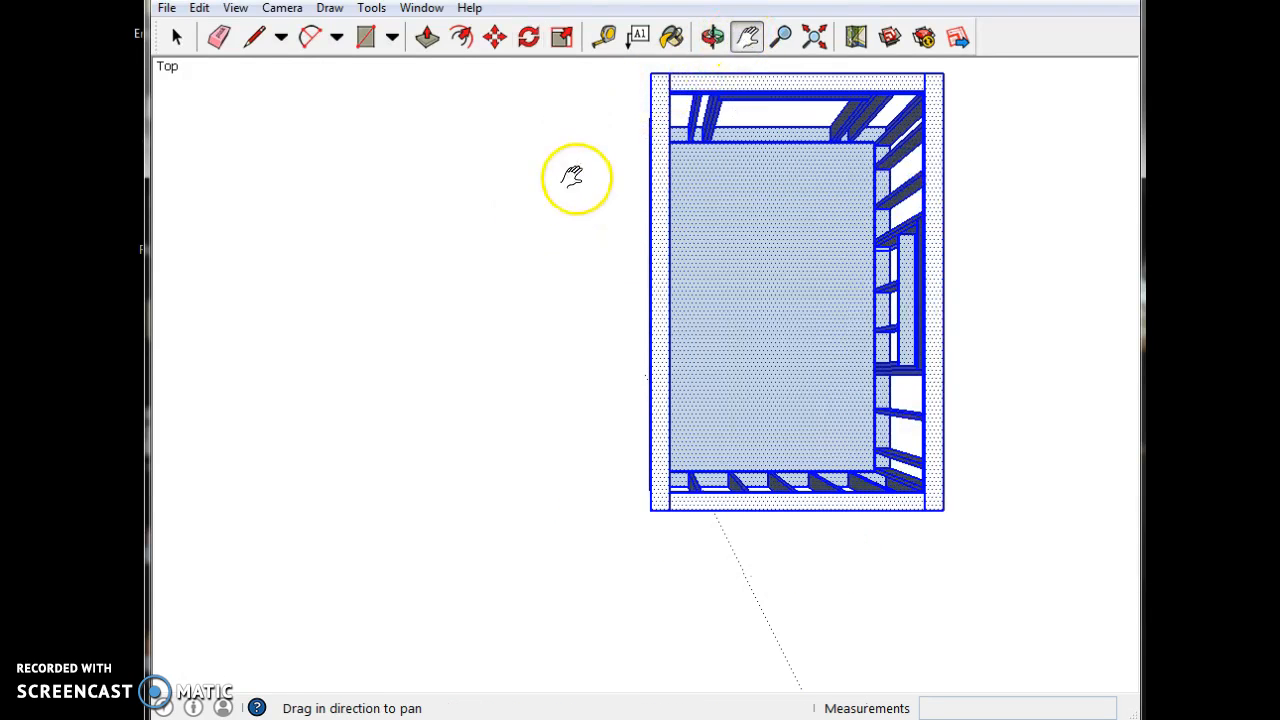
pyautogui.moveTo(571, 180); pyautogui.dragTo(474, 449)
pyautogui.moveTo(539, 278); pyautogui.dragTo(491, 429)
pyautogui.moveTo(573, 365); pyautogui.dragTo(589, 438)
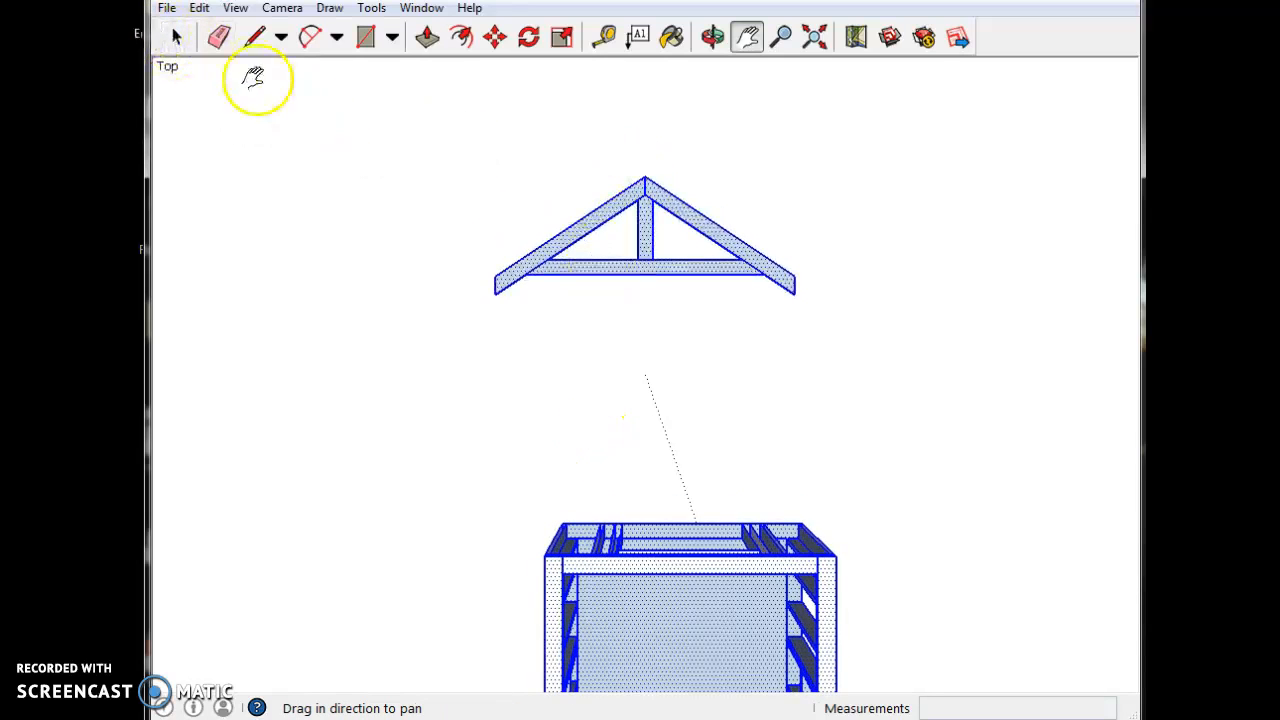
pyautogui.click(177, 37)
pyautogui.scroll(1, 699, 176)
pyautogui.scroll(2, 690, 220)
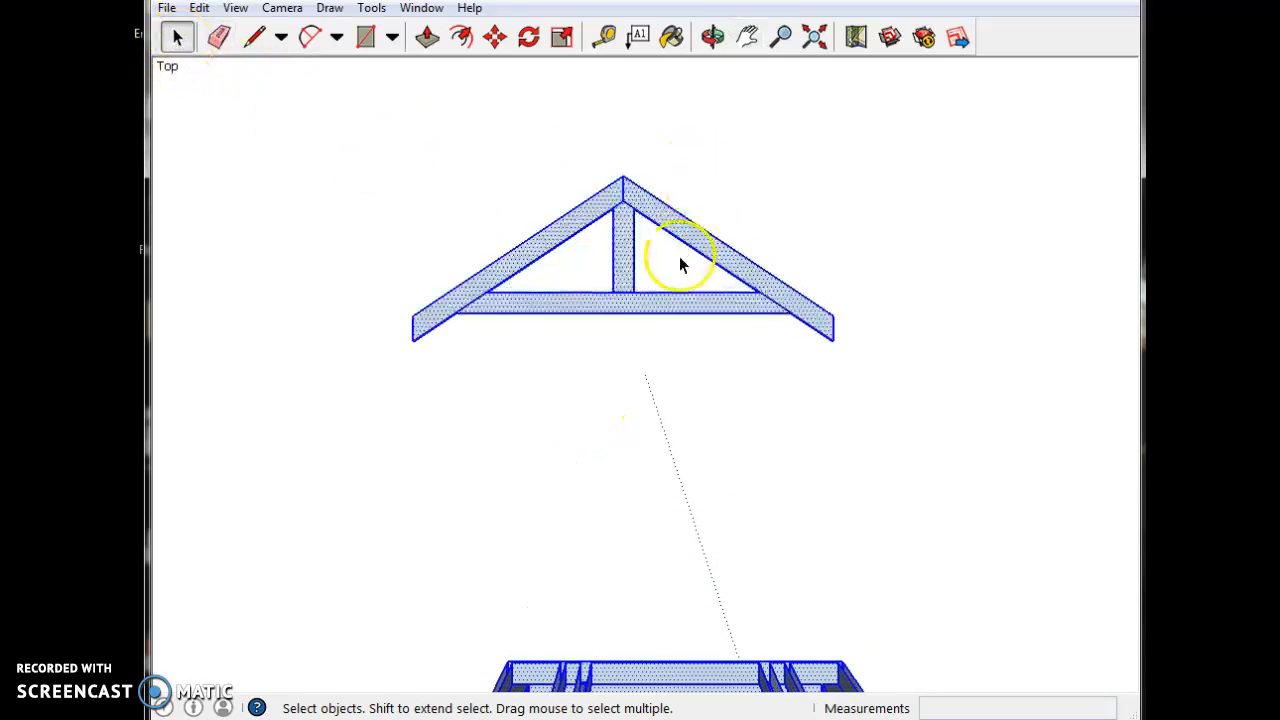
pyautogui.click(313, 172)
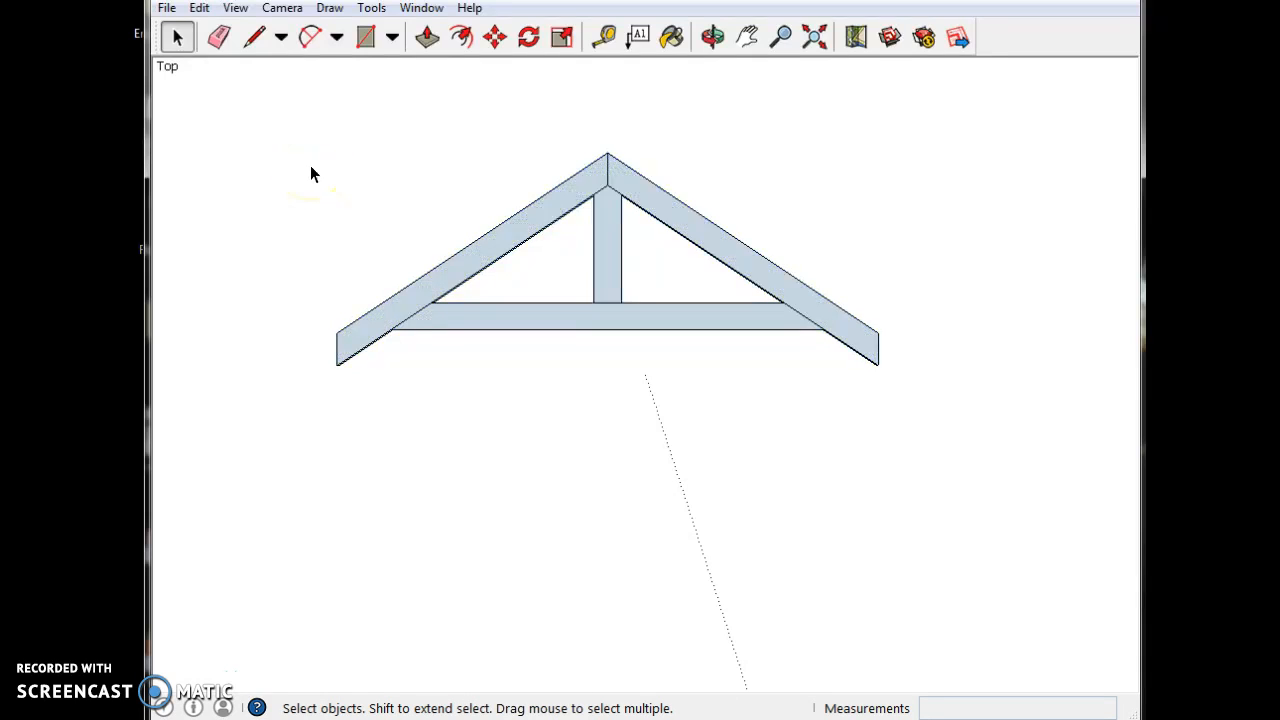
pyautogui.scroll(1, 311, 172)
pyautogui.click(578, 358)
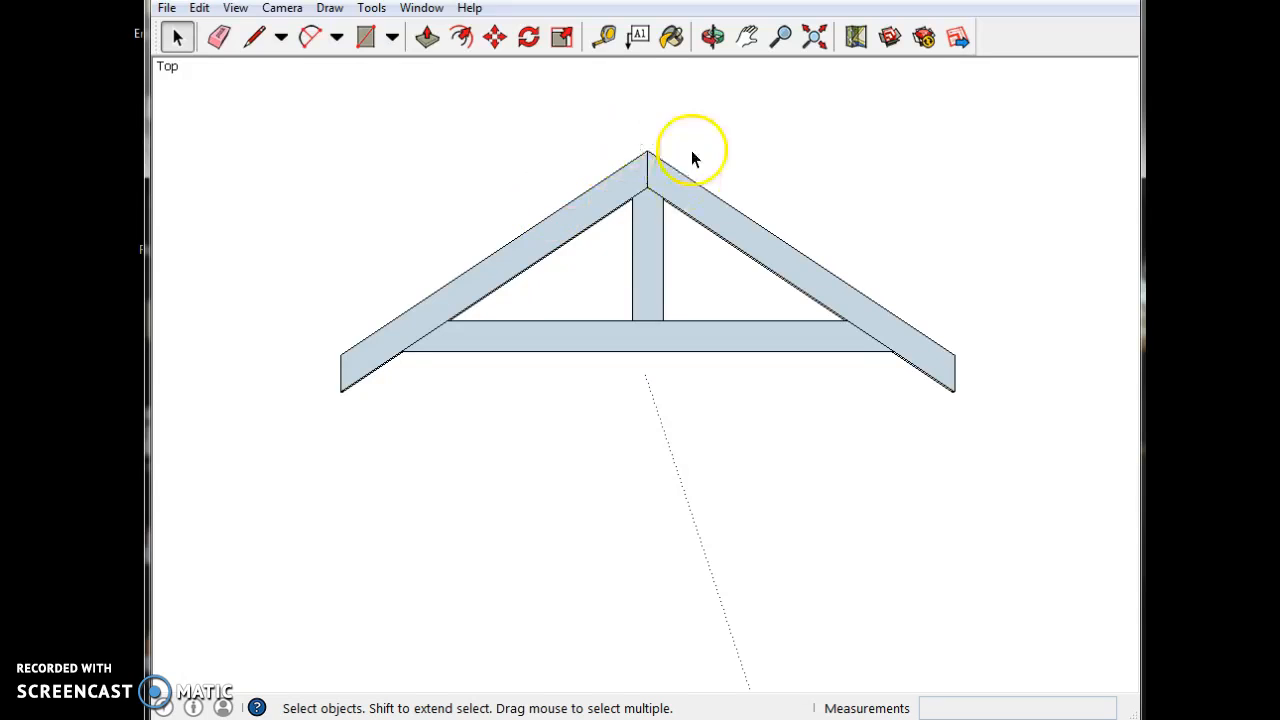
pyautogui.scroll(-4, 393, 395)
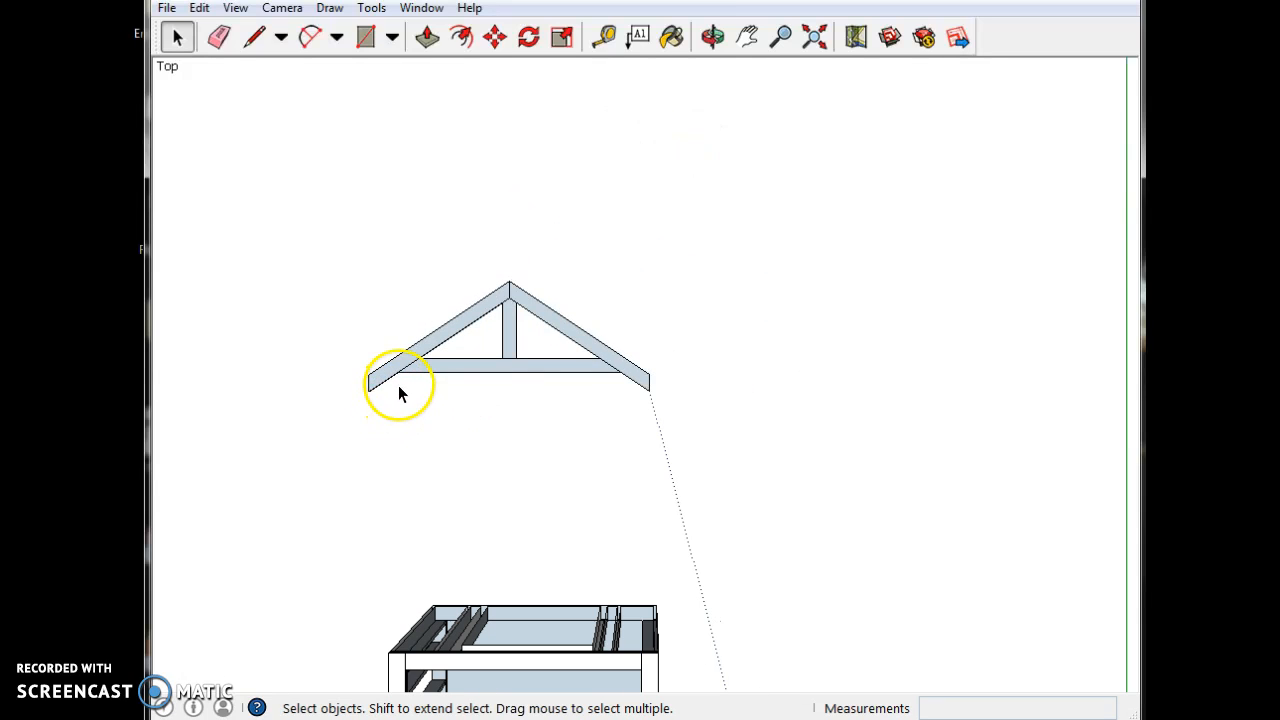
pyautogui.scroll(-1, 428, 574)
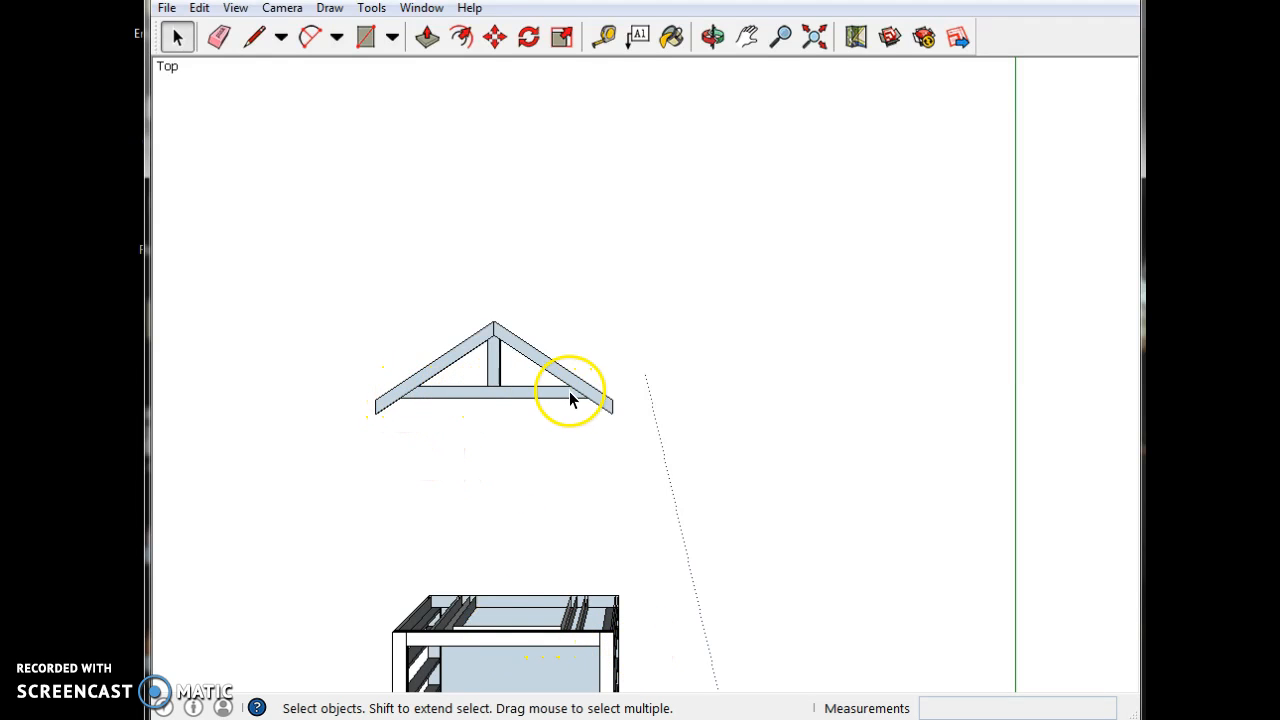
pyautogui.scroll(2, 575, 330)
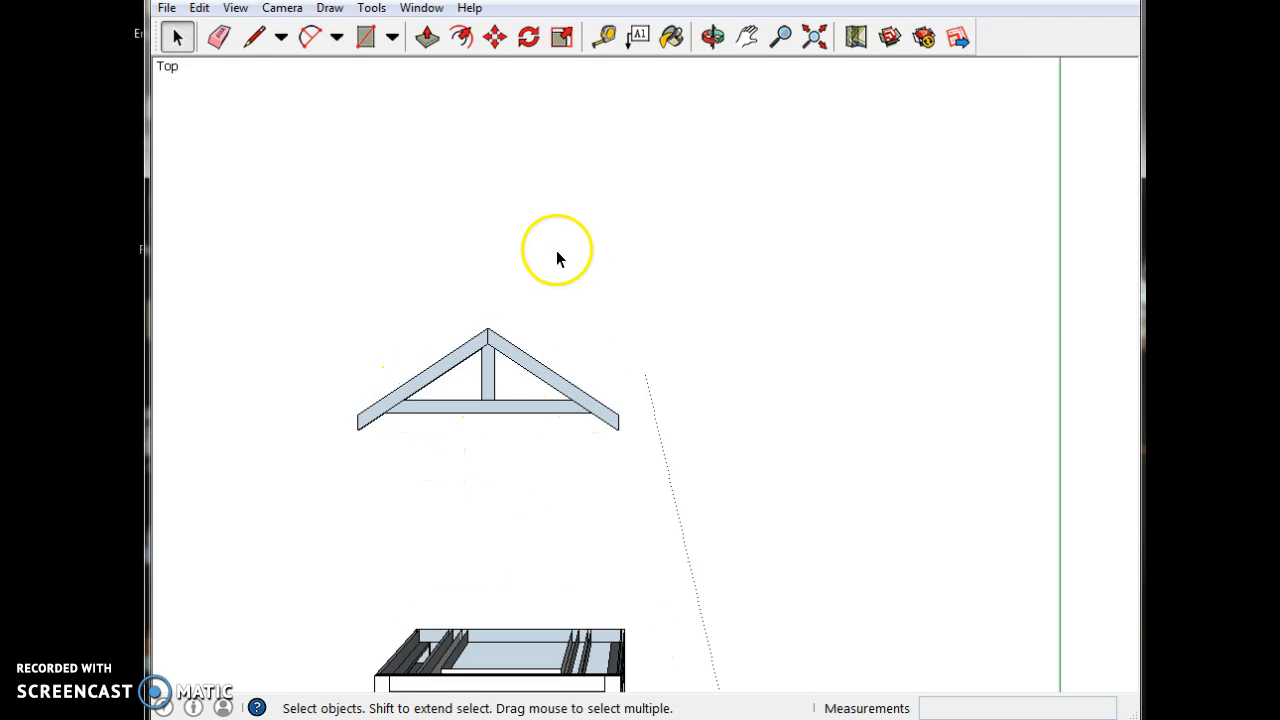
# Draw an 8' horizontal baseline along the red axis in the empty area above the roof truss
pyautogui.click(254, 37)
pyautogui.click(343, 248)
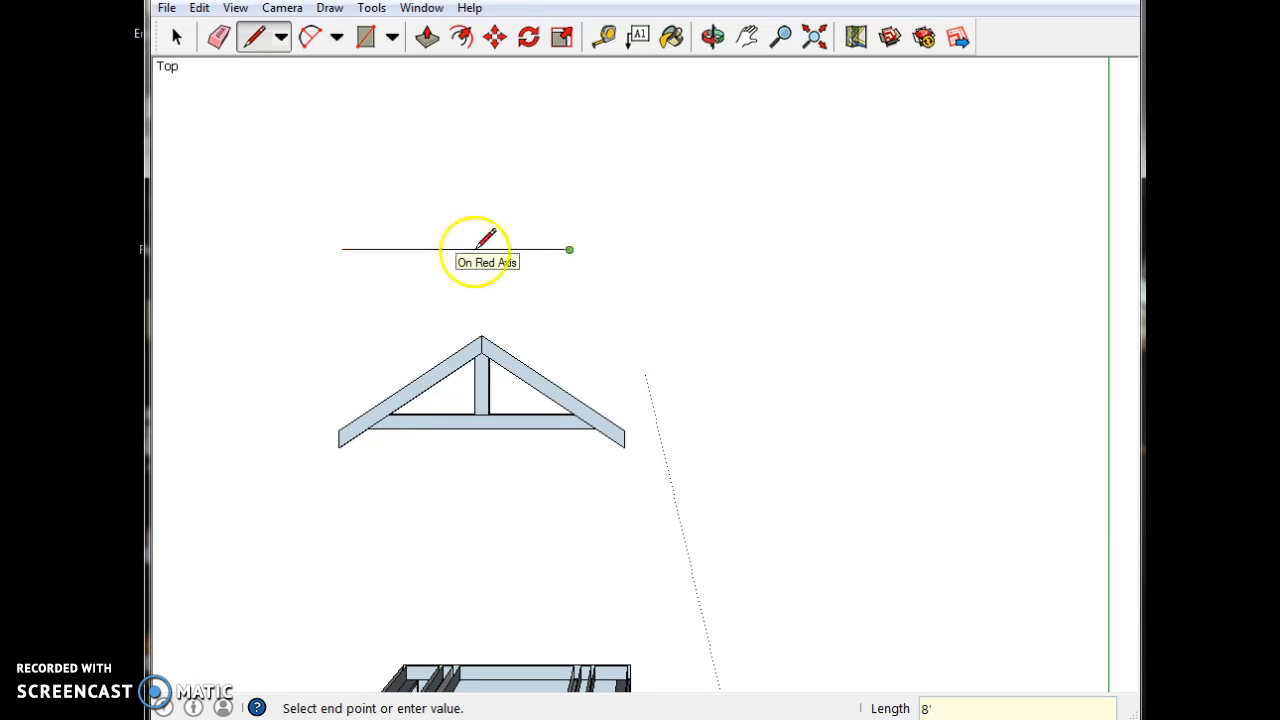
pyautogui.press('space')
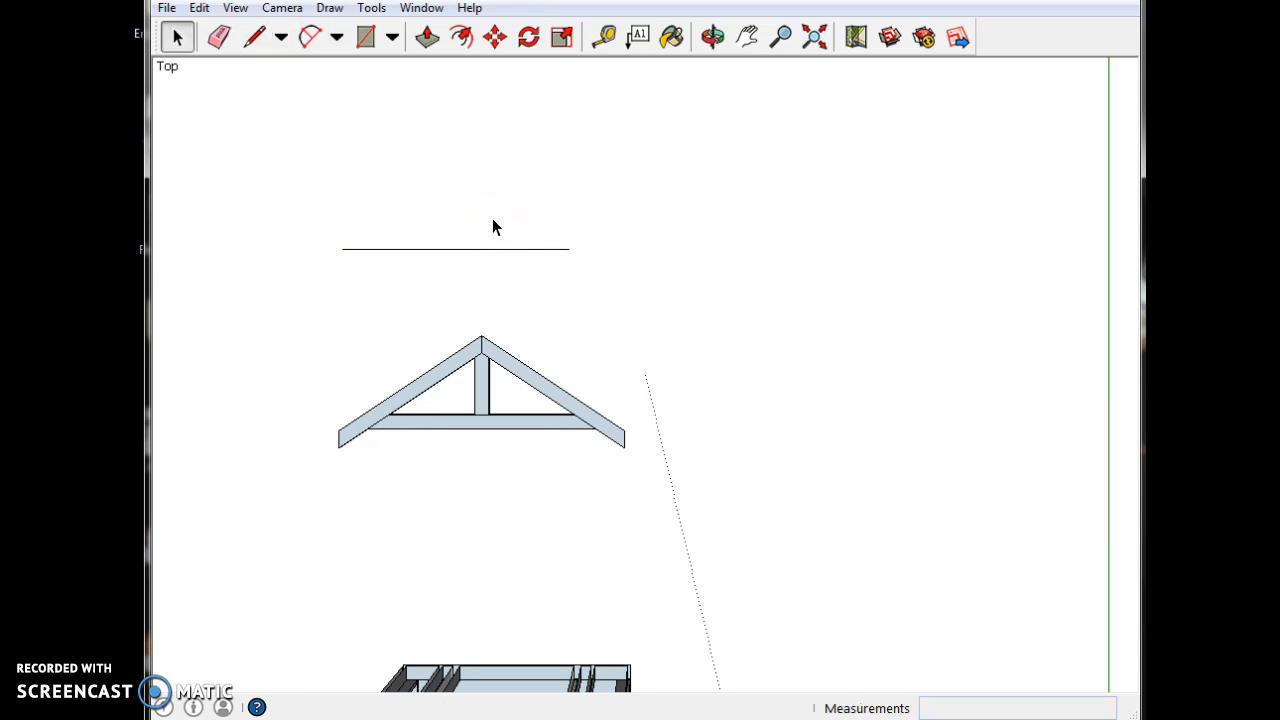
# Draw a vertical rise line up from the baseline's midpoint and a sloping line joining its top to the baseline's right end
pyautogui.press('l')
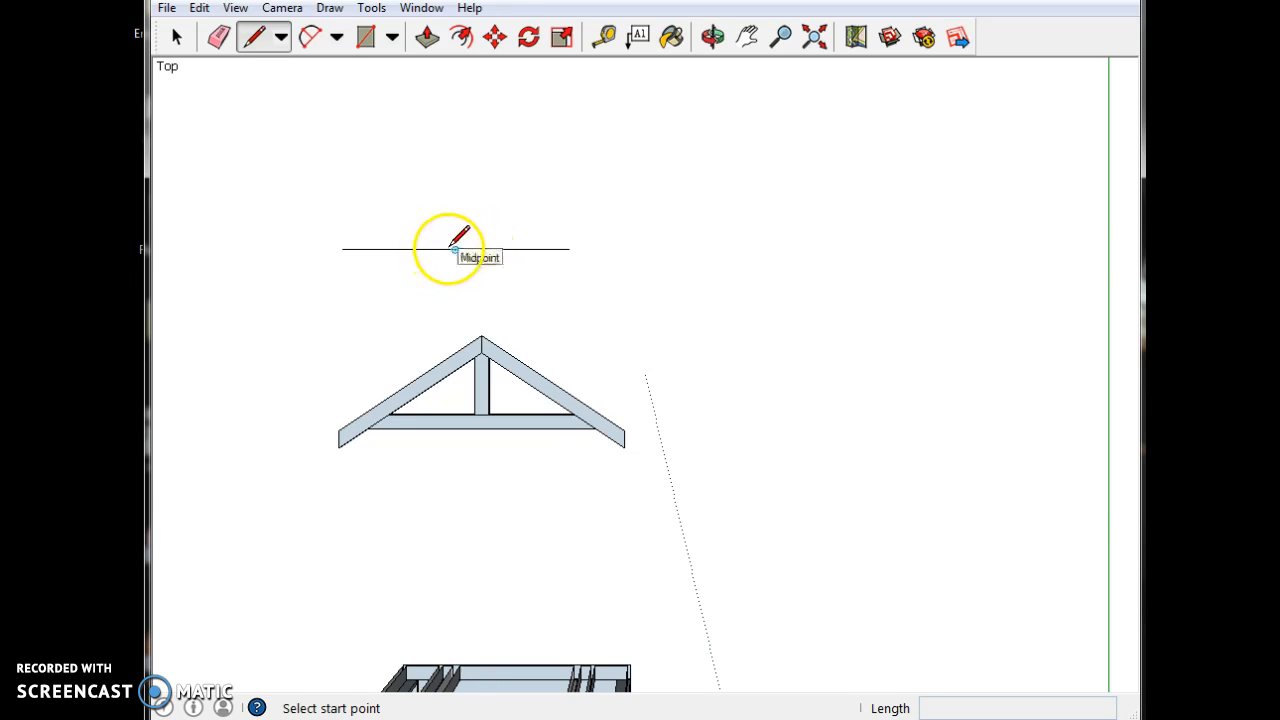
pyautogui.click(455, 248)
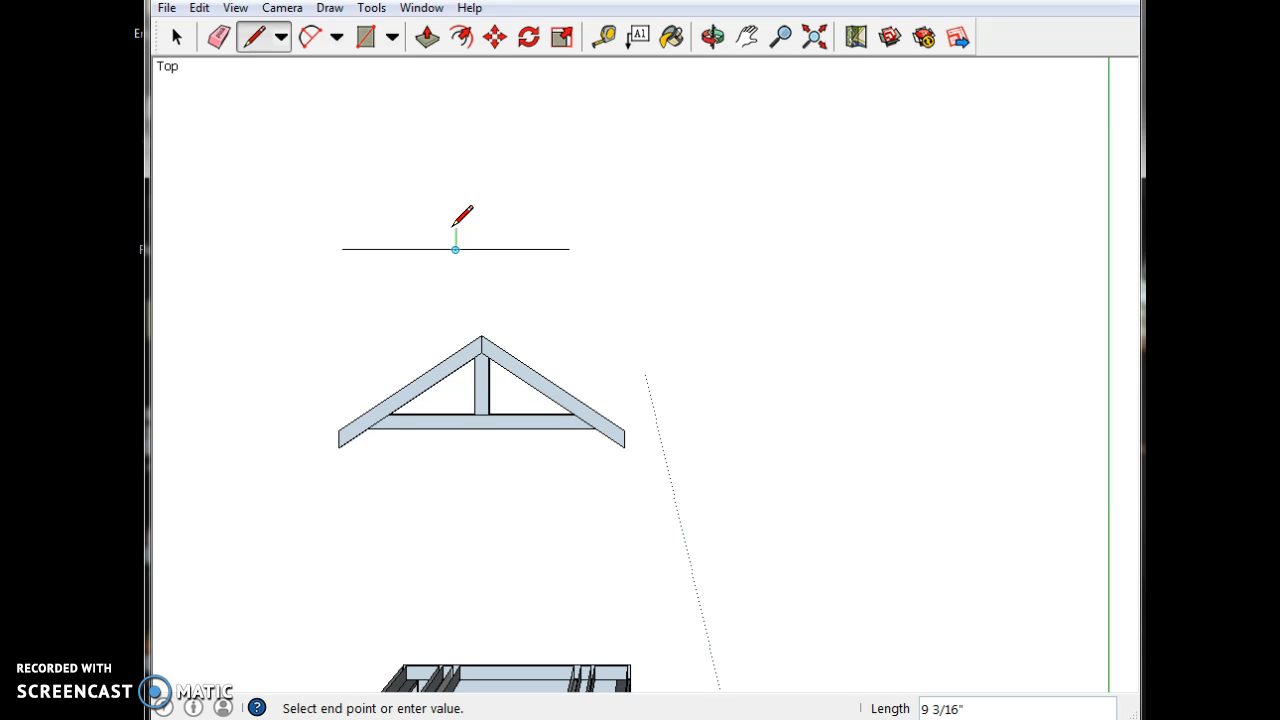
pyautogui.click(569, 249)
pyautogui.click(455, 174)
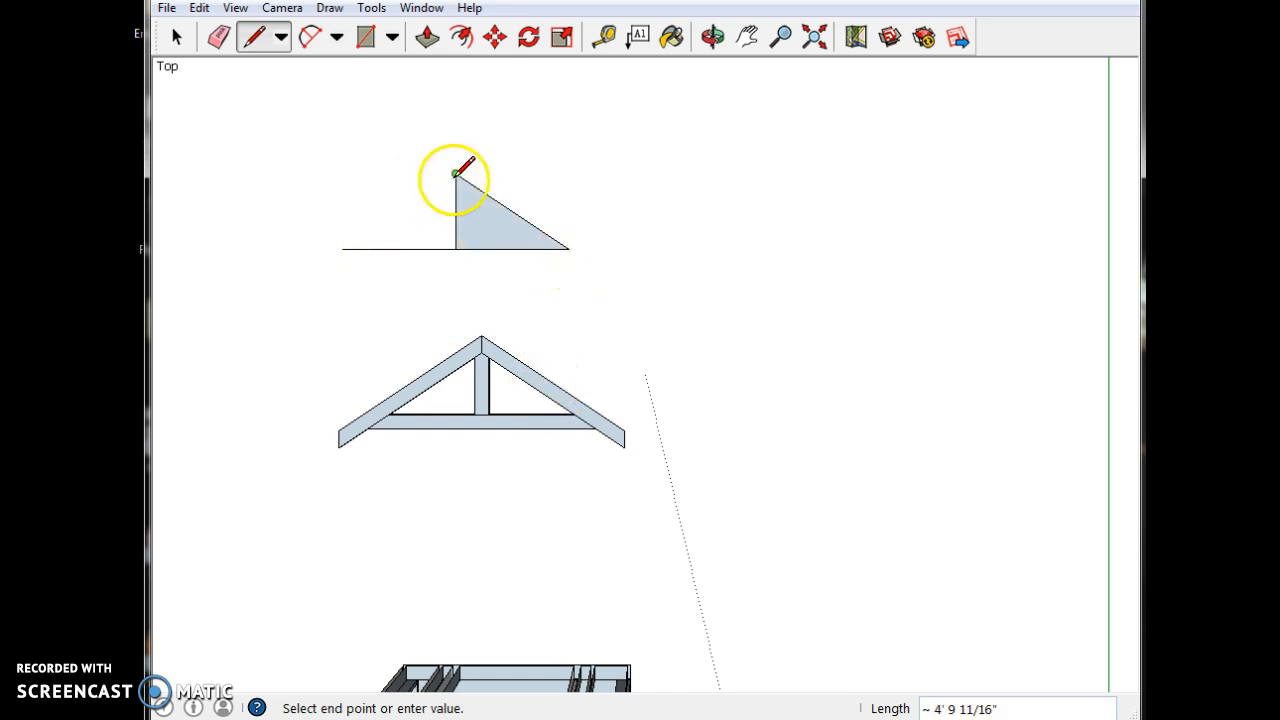
pyautogui.click(341, 249)
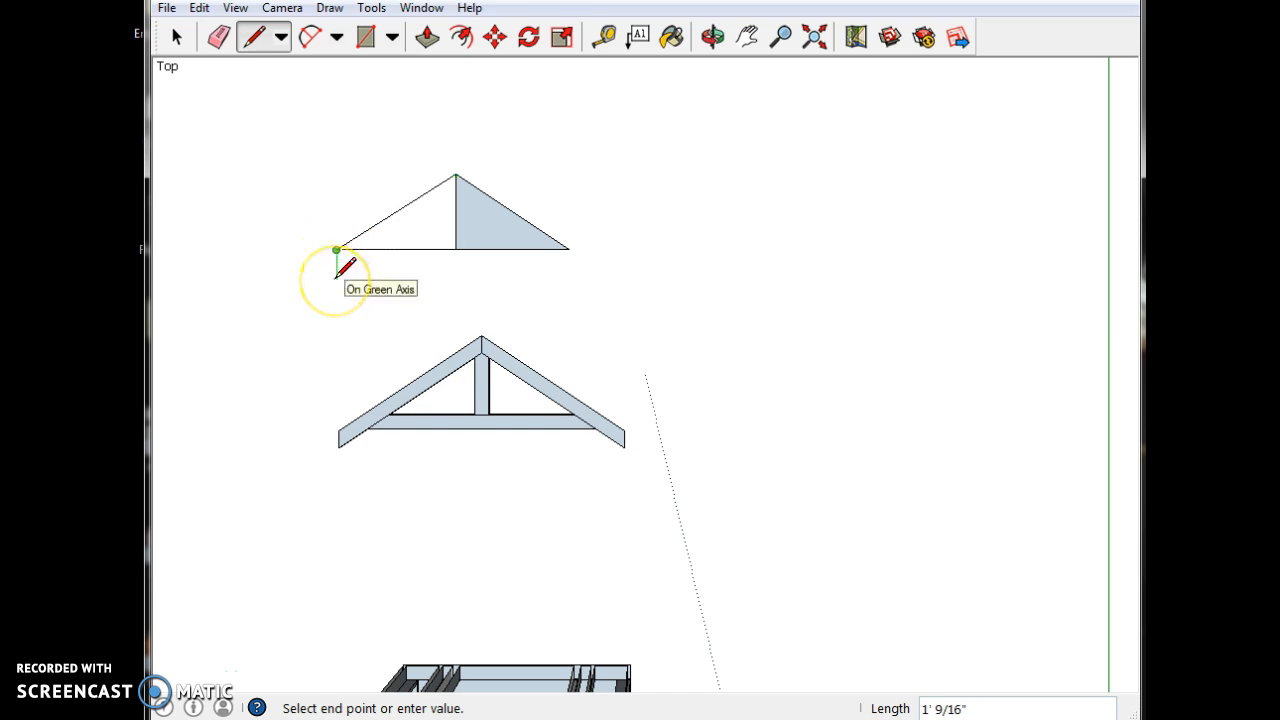
pyautogui.press('Escape')
pyautogui.click(316, 287)
pyautogui.press('space')
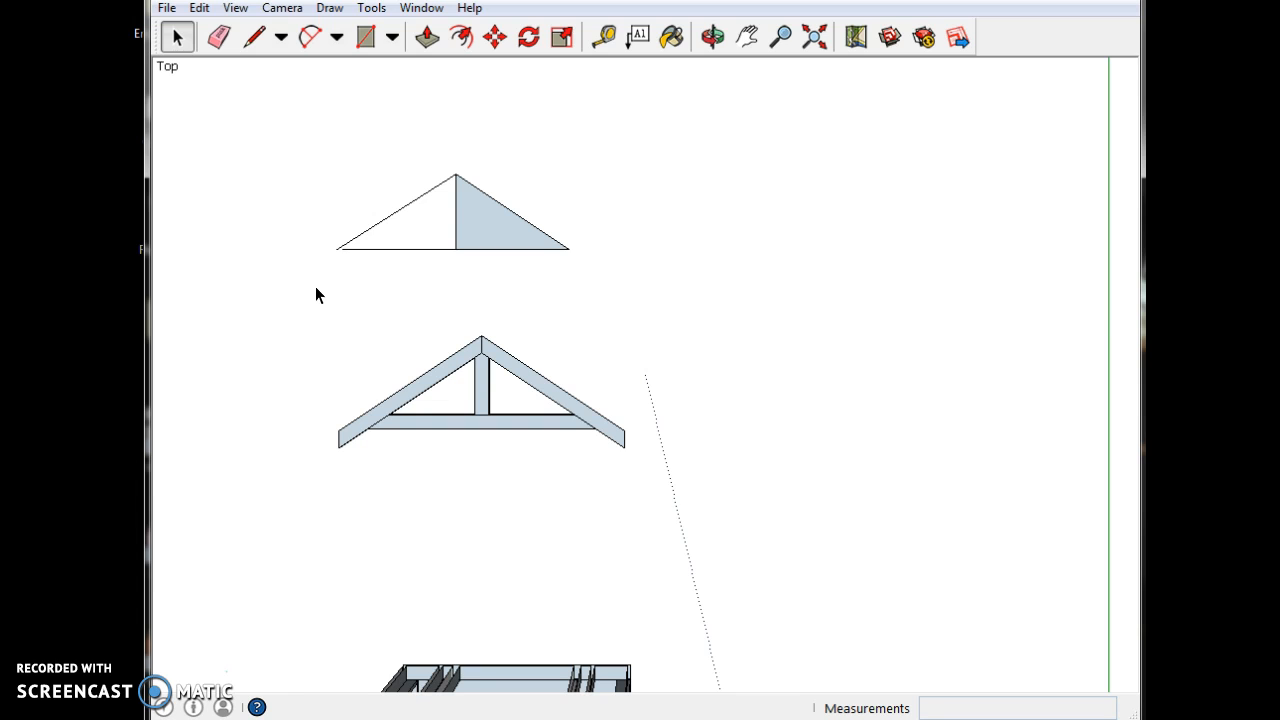
pyautogui.hotkey('ctrl', 'z')
pyautogui.click(407, 218)
# Draw the second sloping line from the apex to the baseline's left endpoint, closing the roof triangle
pyautogui.press('l')
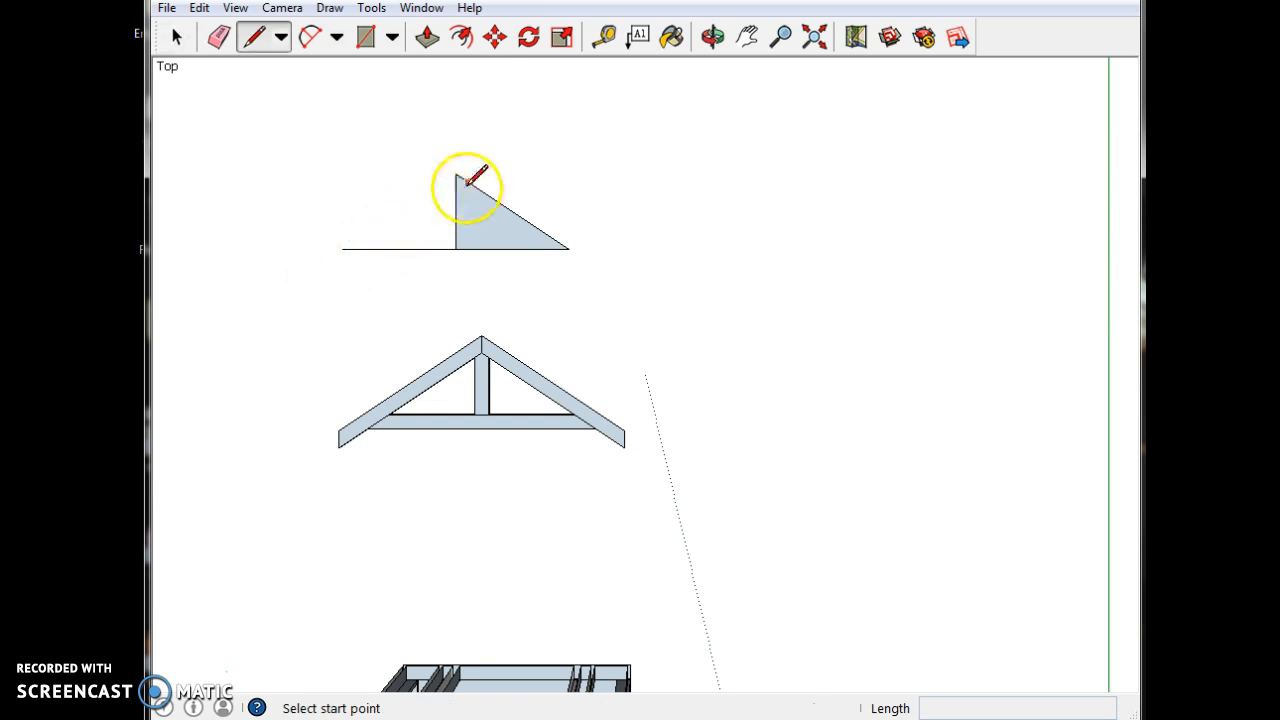
pyautogui.click(455, 175)
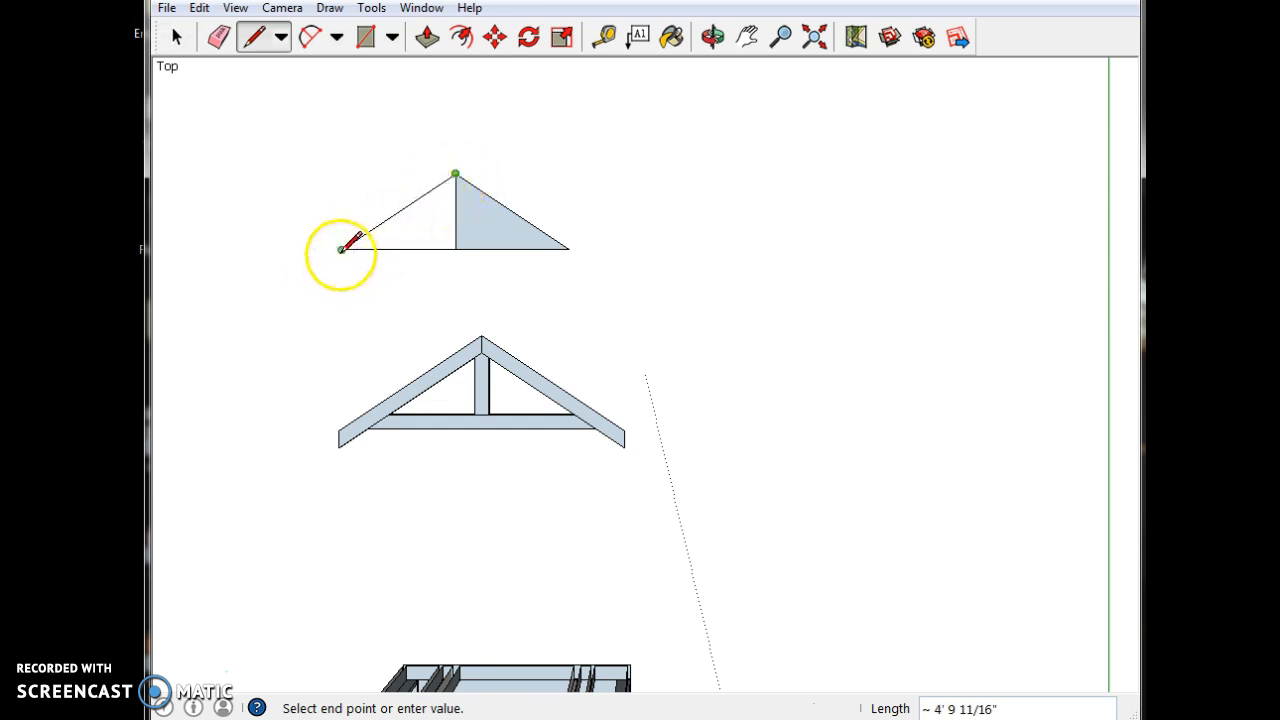
pyautogui.click(343, 249)
# Select the whole roof triangle and move it about 8' 3" to the right along the red axis, clear of the truss
pyautogui.click(177, 37)
pyautogui.moveTo(289, 120); pyautogui.dragTo(698, 316)
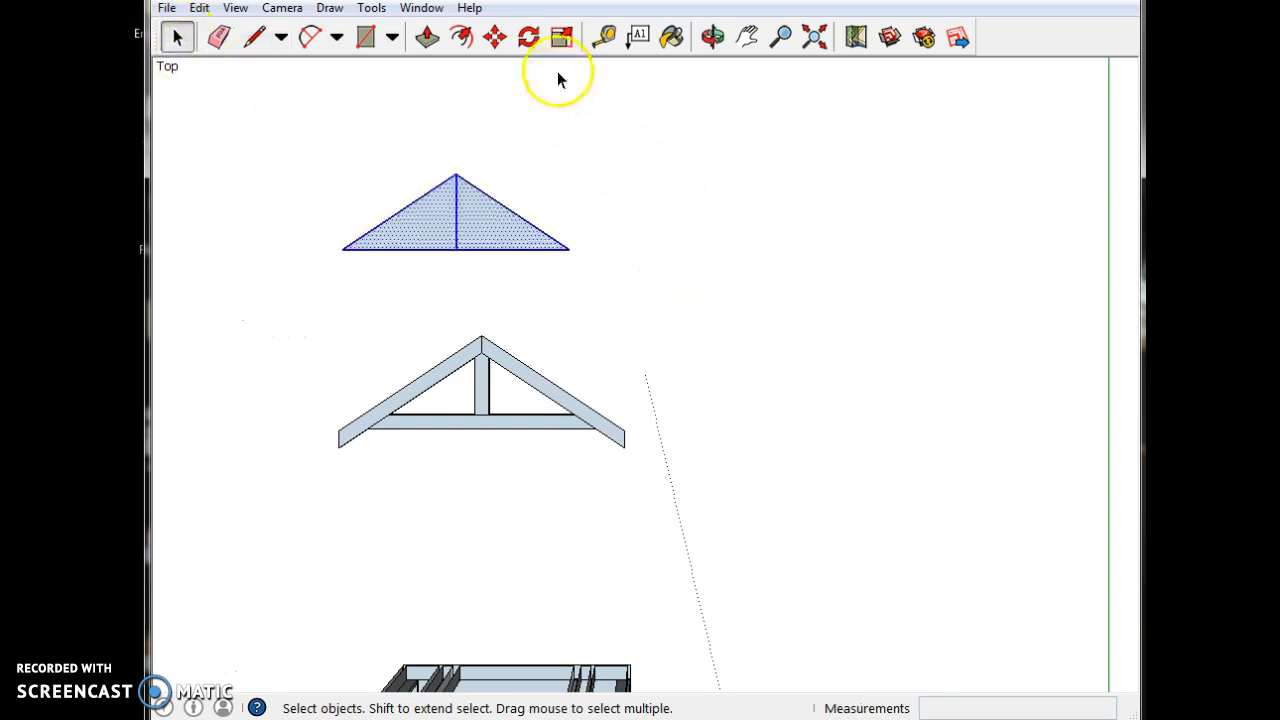
pyautogui.click(494, 37)
pyautogui.click(437, 245)
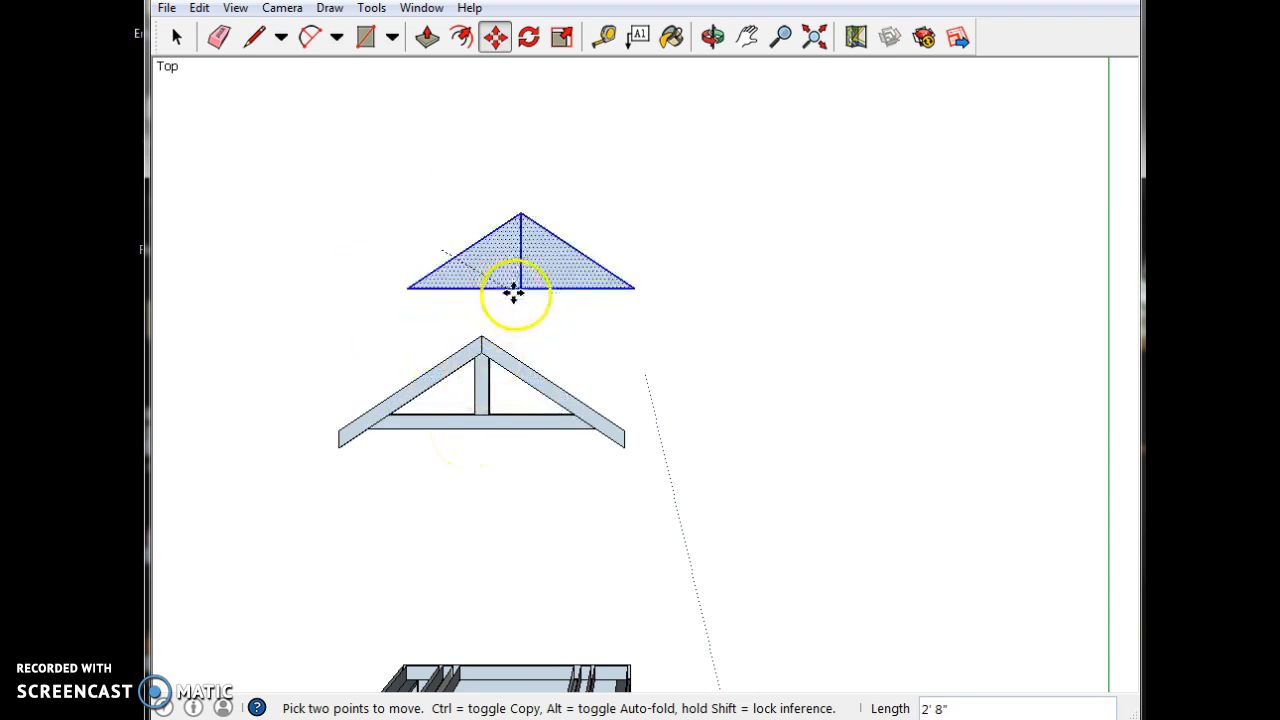
pyautogui.click(676, 249)
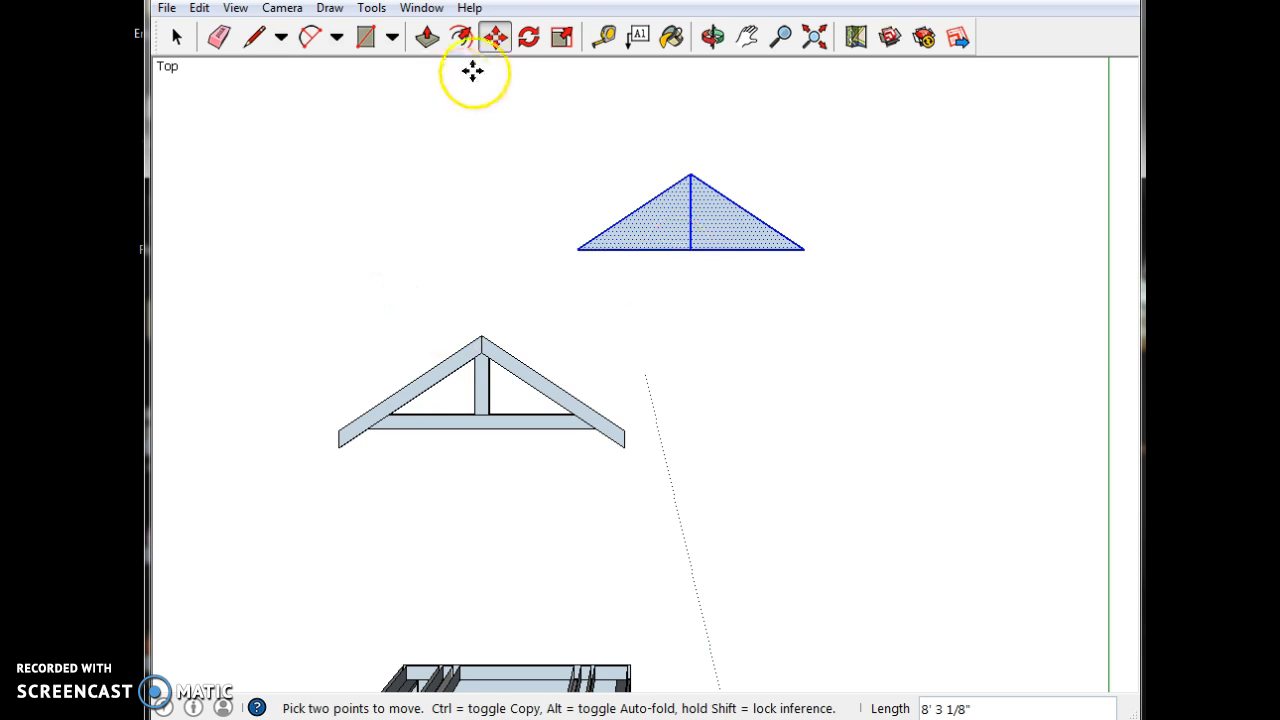
# Delete the vertical centre line inside the roof triangle, keeping the triangle's outline and face
pyautogui.scroll(2, 632, 143)
pyautogui.scroll(4, 756, 180)
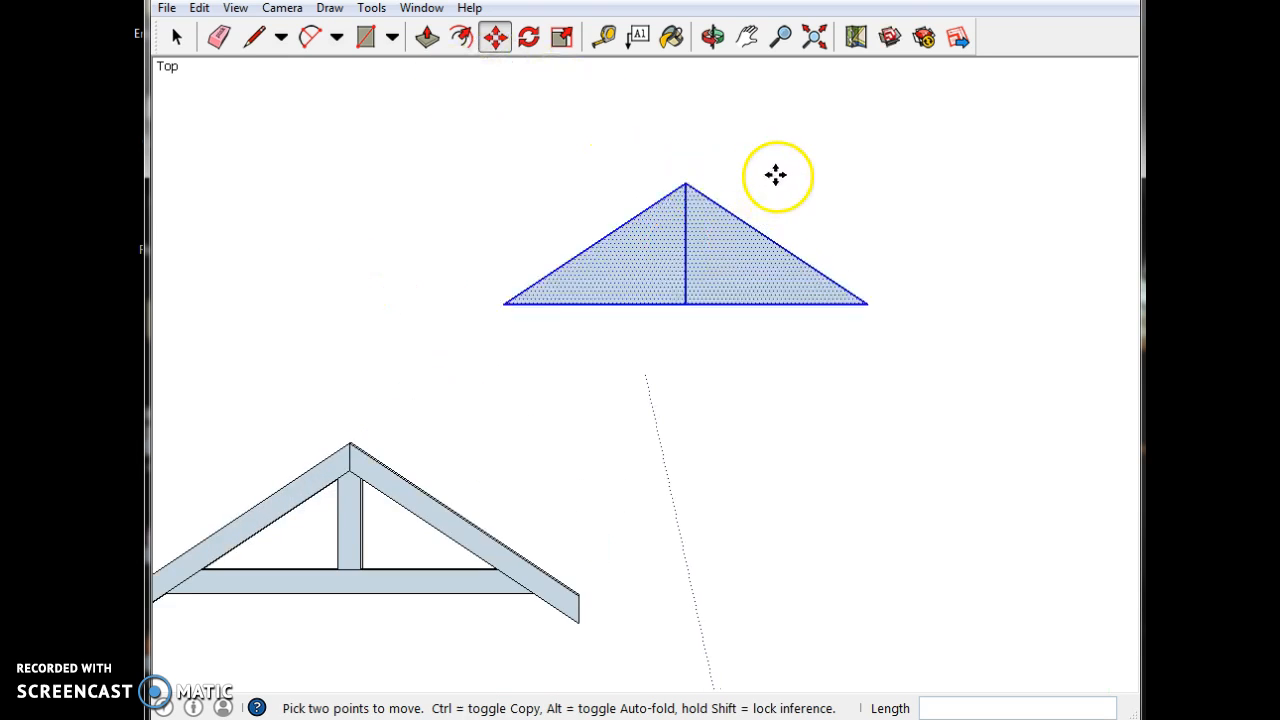
pyautogui.press('space')
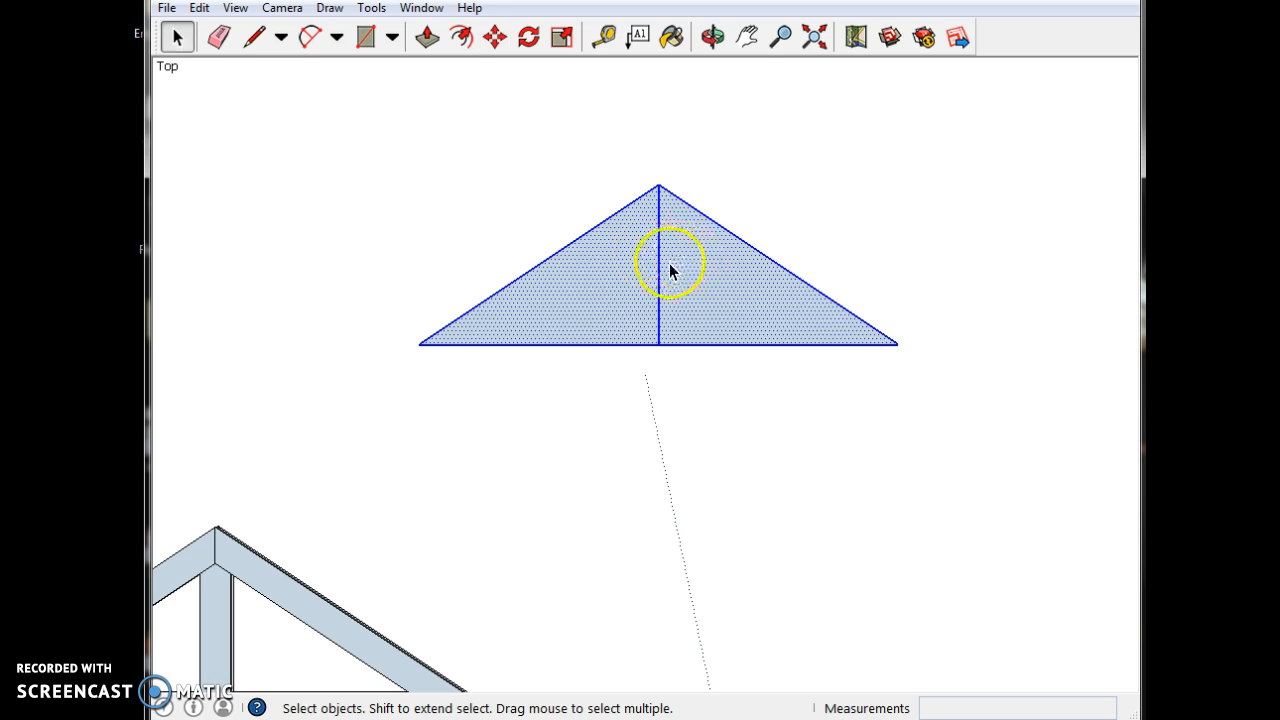
pyautogui.click(657, 278)
pyautogui.press('Delete')
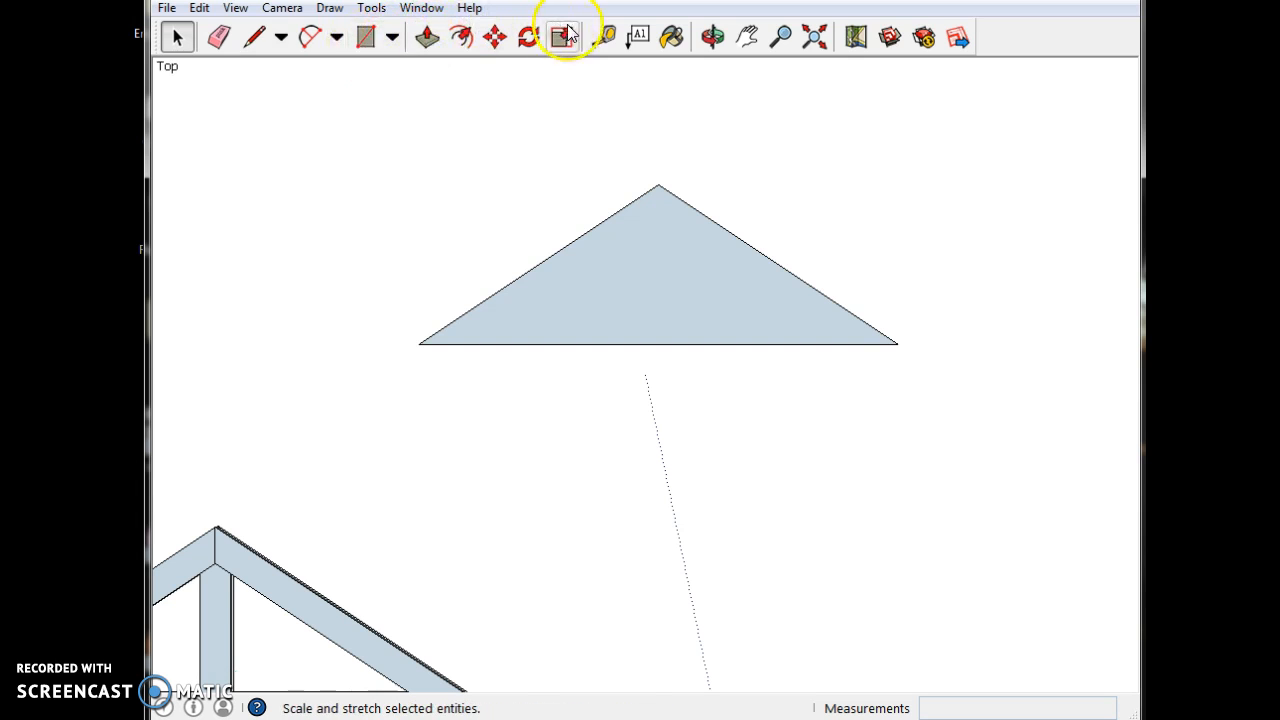
# Place a horizontal guide line 6" above the triangle's baseline with the Tape Measure tool
pyautogui.click(603, 36)
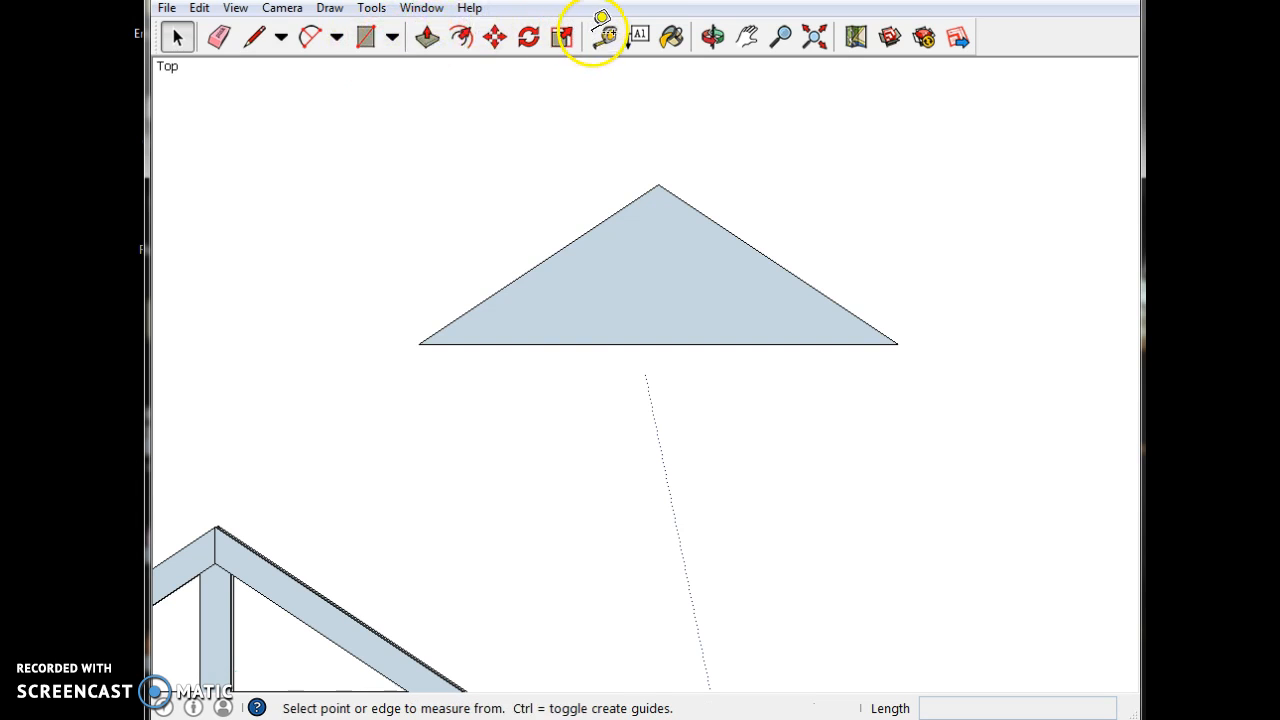
pyautogui.click(557, 344)
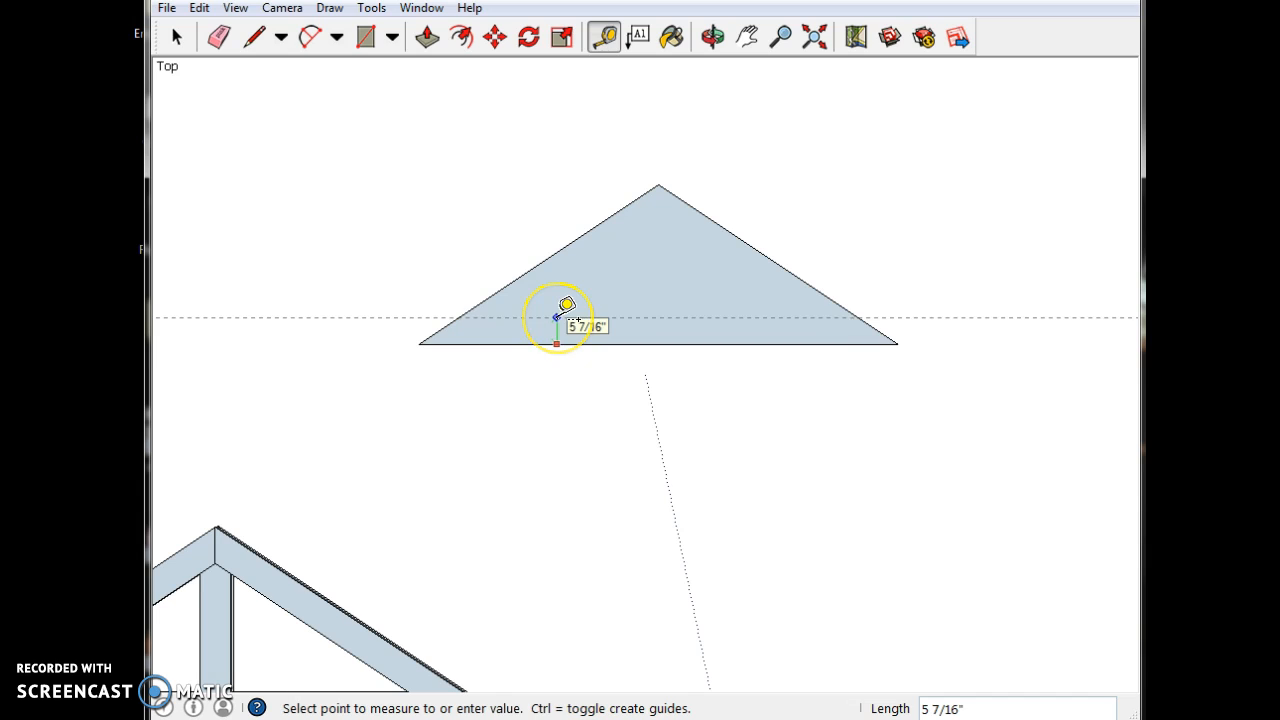
pyautogui.press('Return')
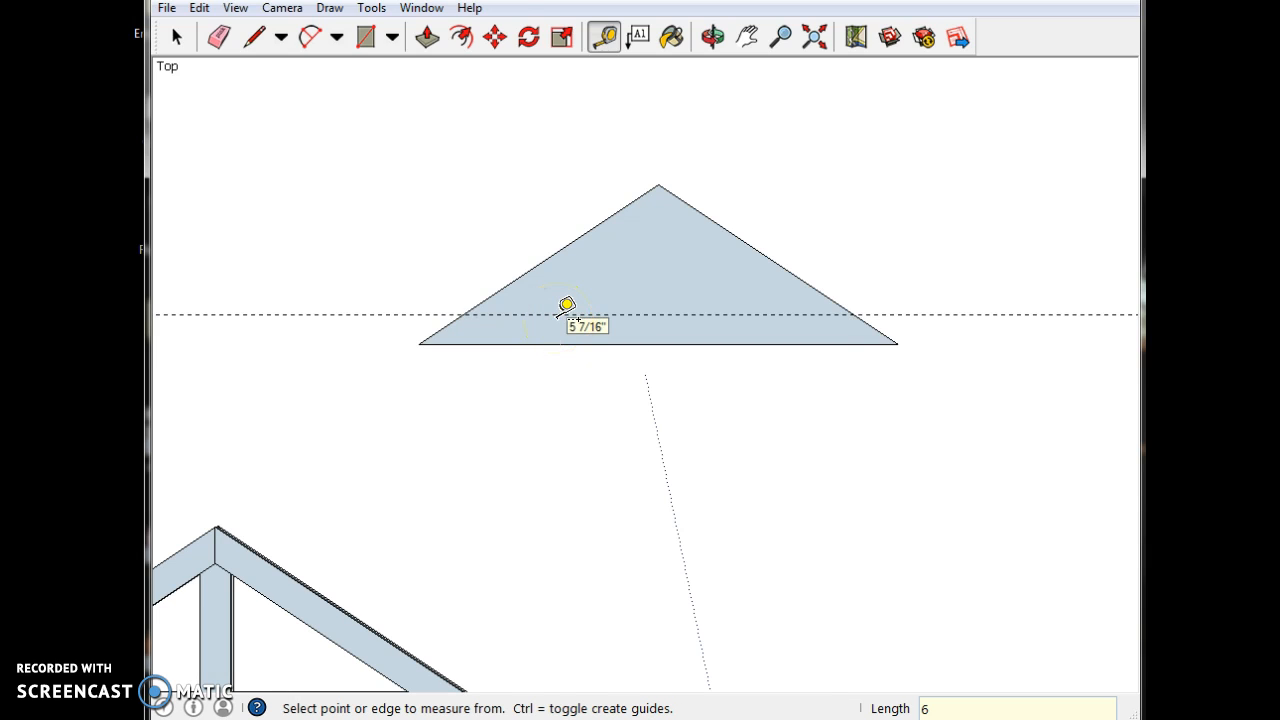
# Place parallel guide lines 6" outside both sloping edges of the triangle so they cross above the apex
pyautogui.click(550, 258)
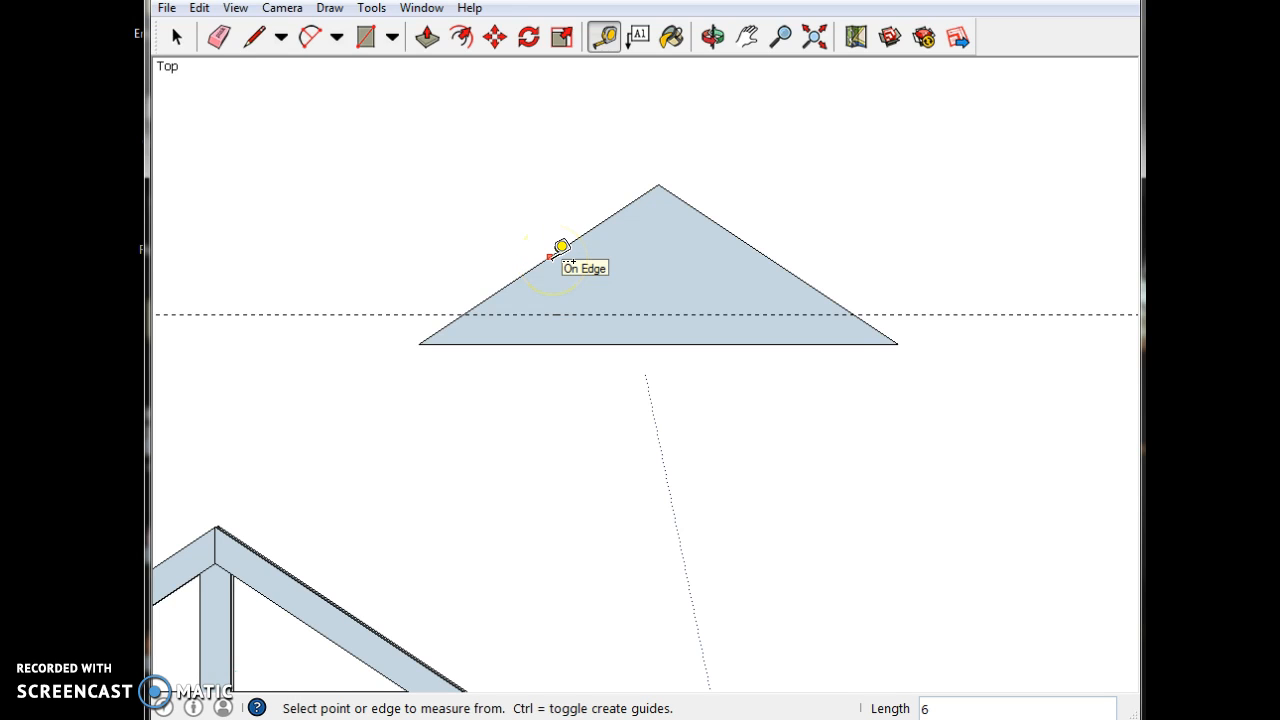
pyautogui.moveTo(562, 246); pyautogui.dragTo(520, 225)
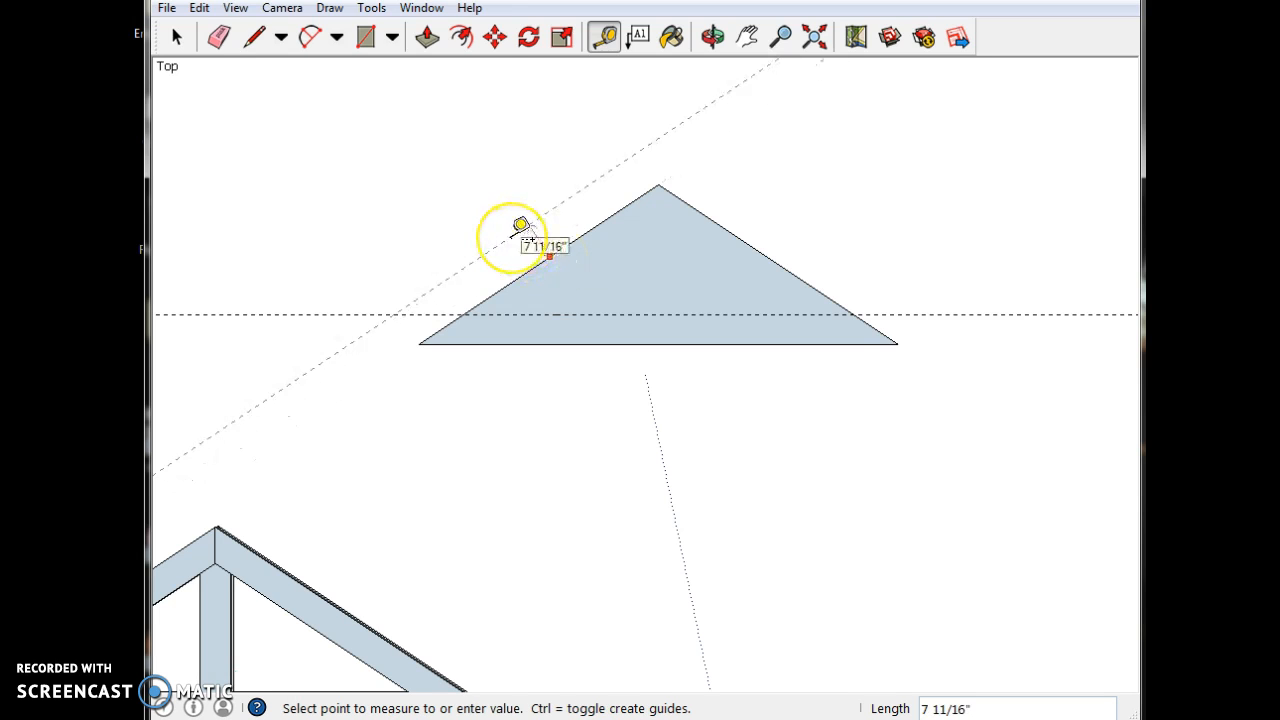
pyautogui.click(520, 224)
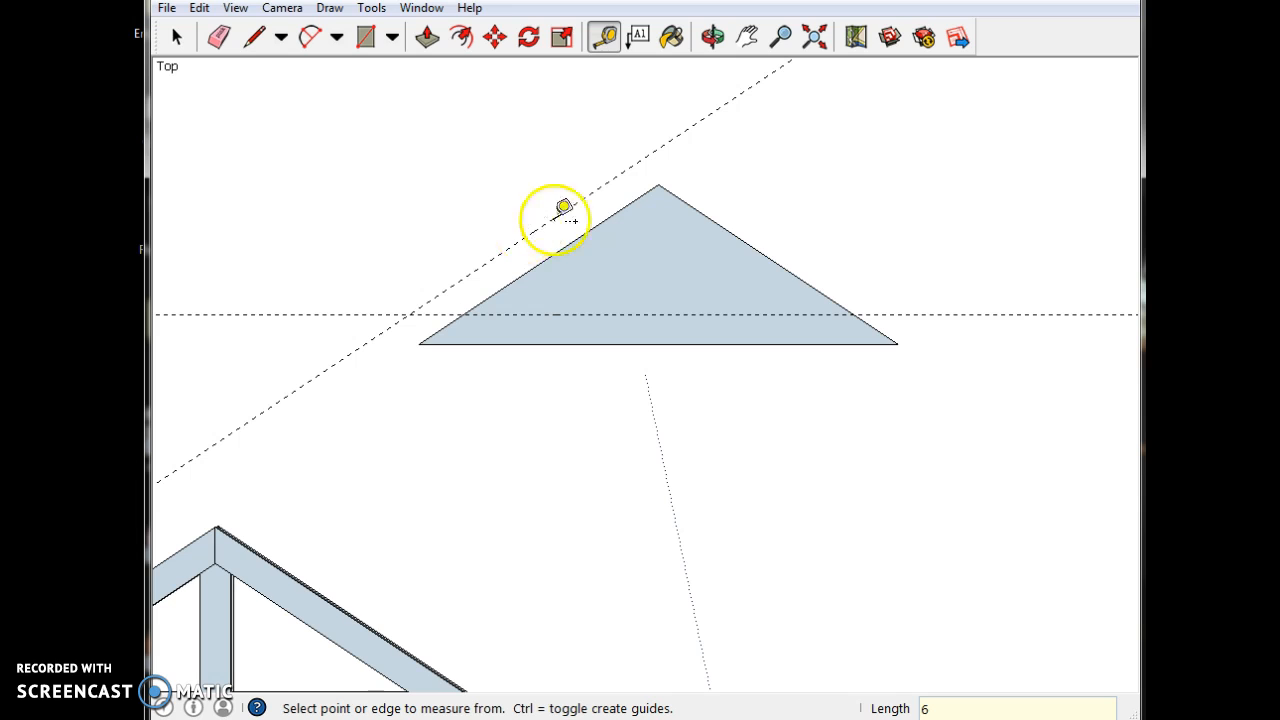
pyautogui.click(778, 262)
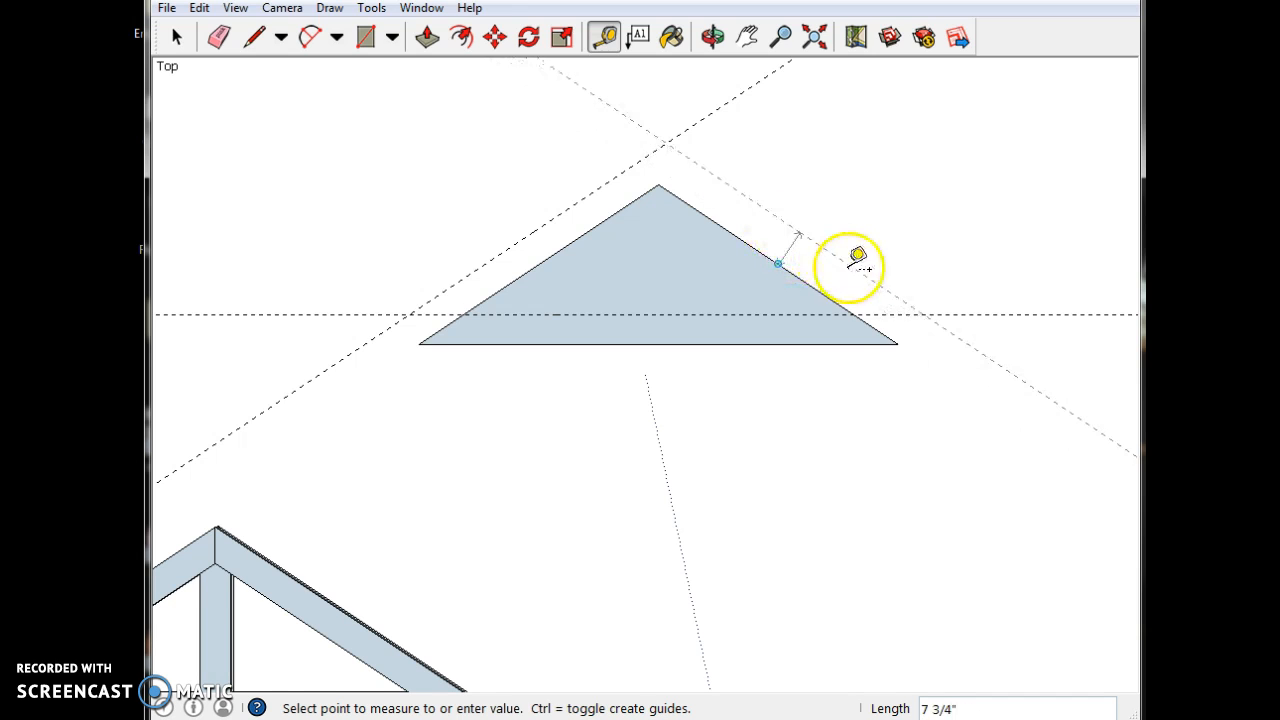
pyautogui.click(806, 230)
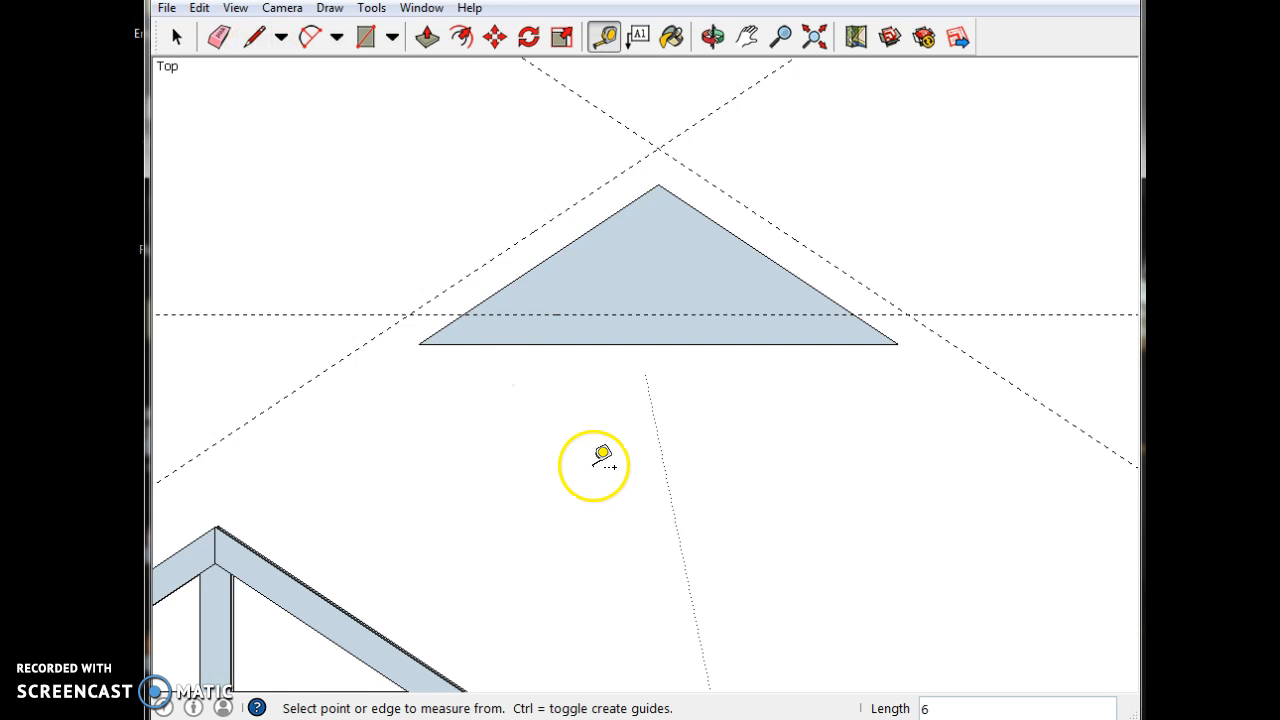
# Draw a vertical line from the triangle's left corner up to the horizontal guide and a line along that guide past the triangle's right corner
pyautogui.scroll(-3, 594, 465)
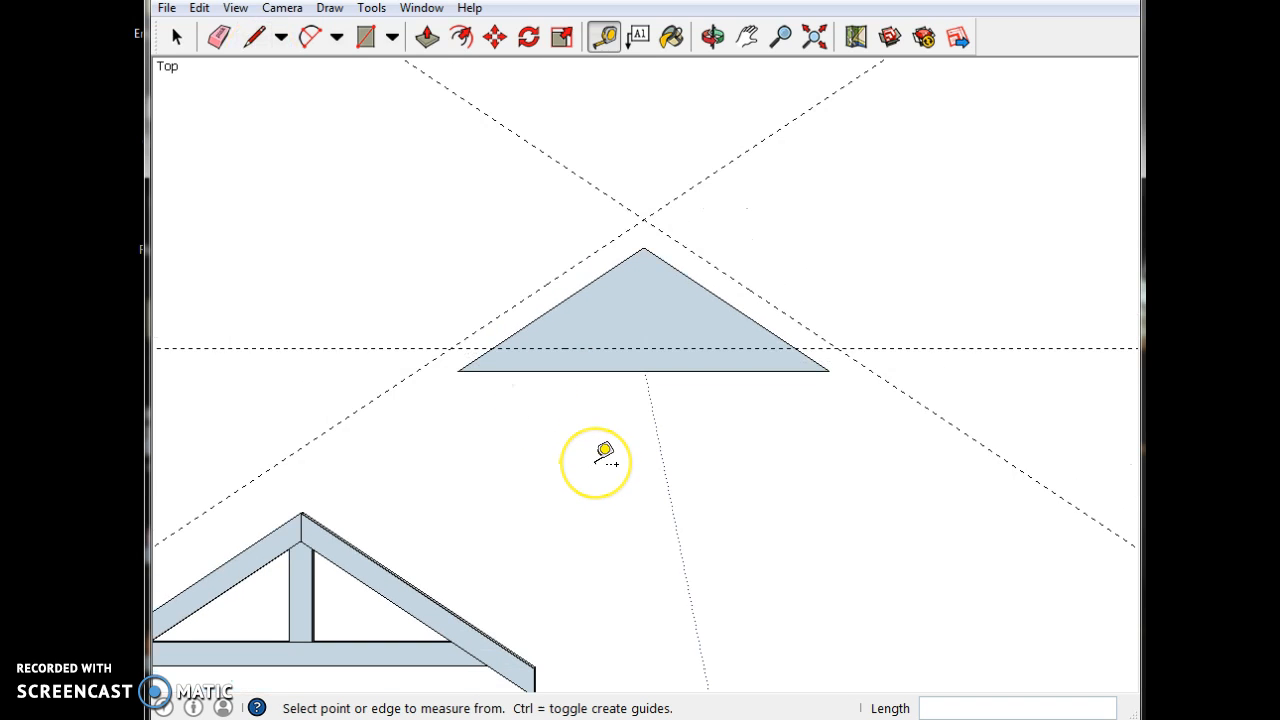
pyautogui.click(262, 44)
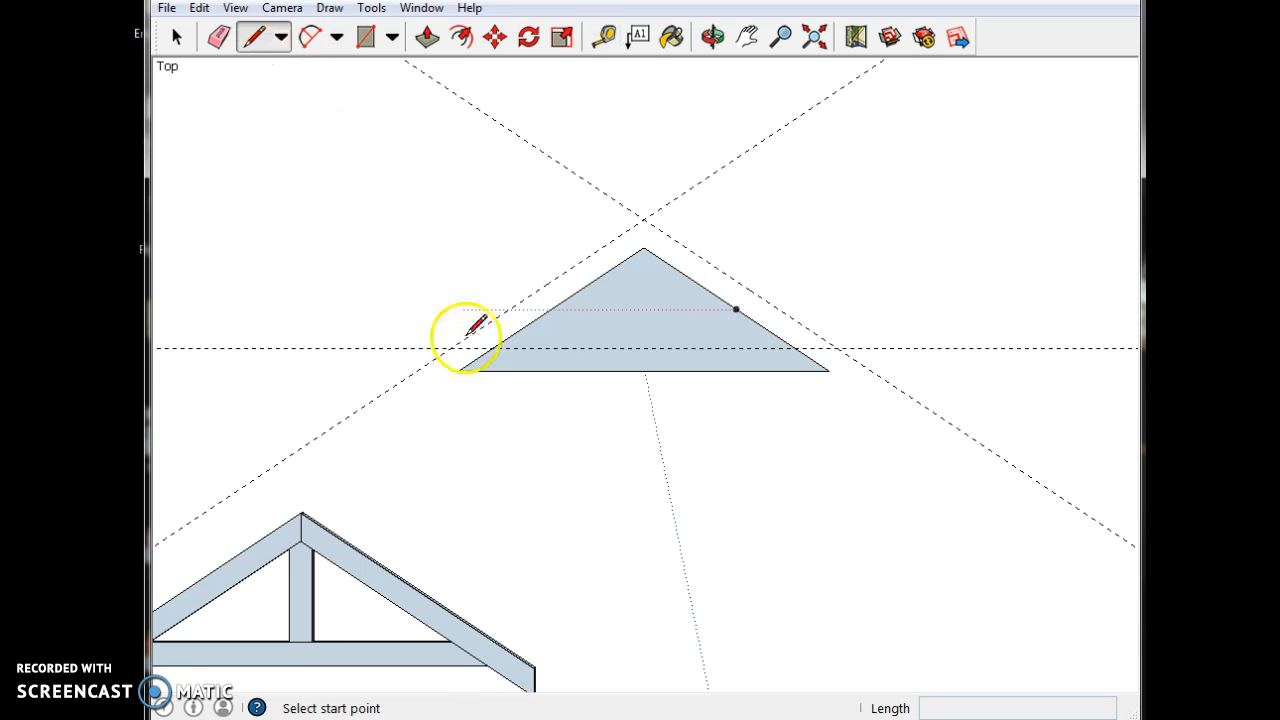
pyautogui.scroll(2, 453, 373)
pyautogui.scroll(2, 457, 368)
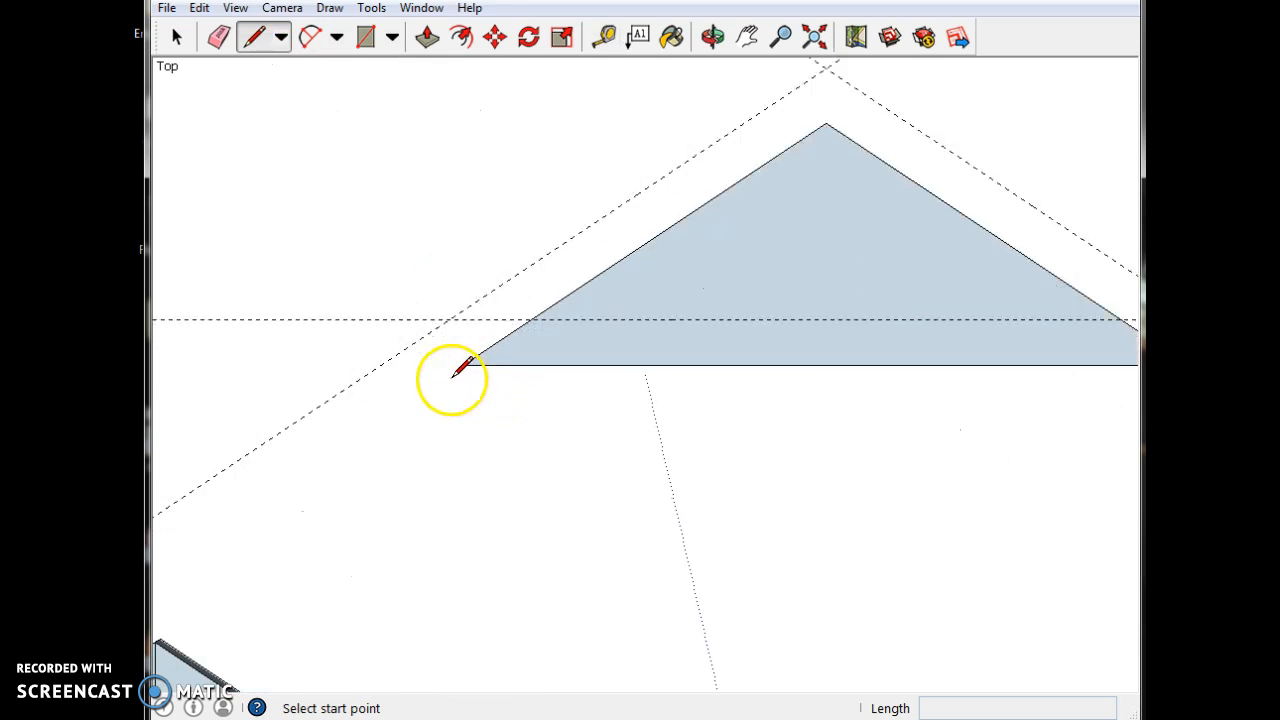
pyautogui.click(465, 364)
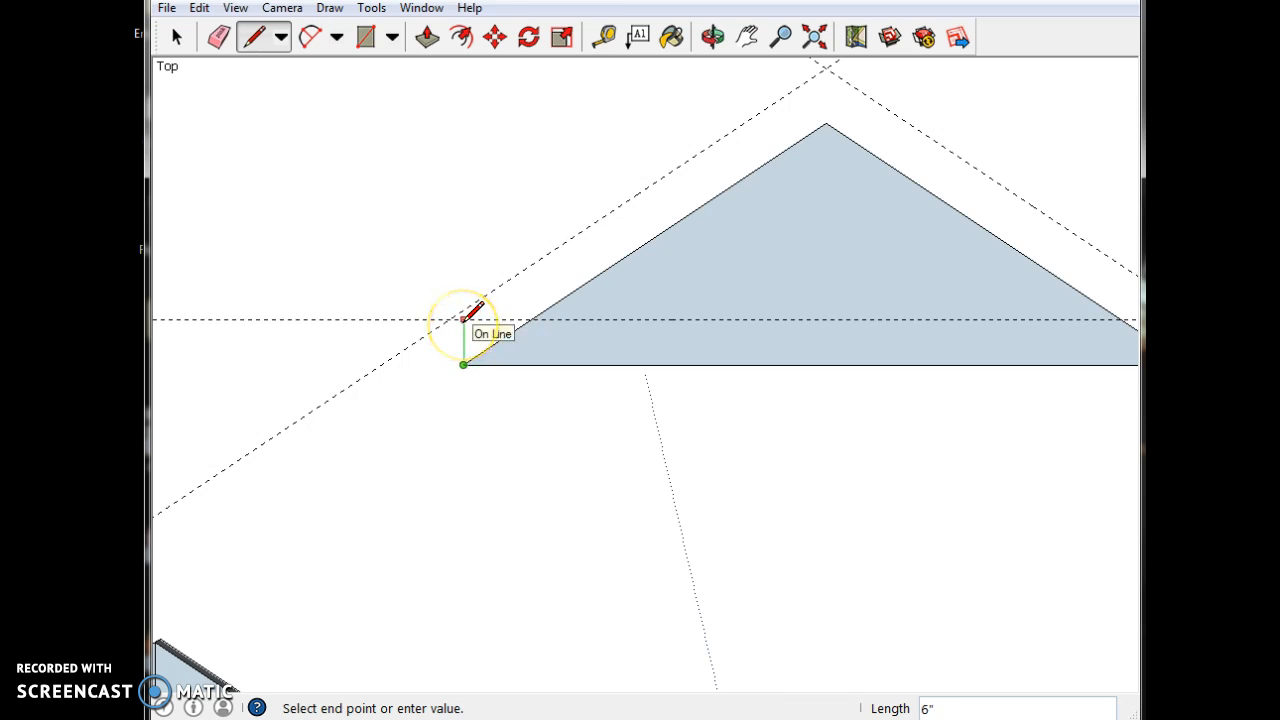
pyautogui.scroll(-3, 465, 318)
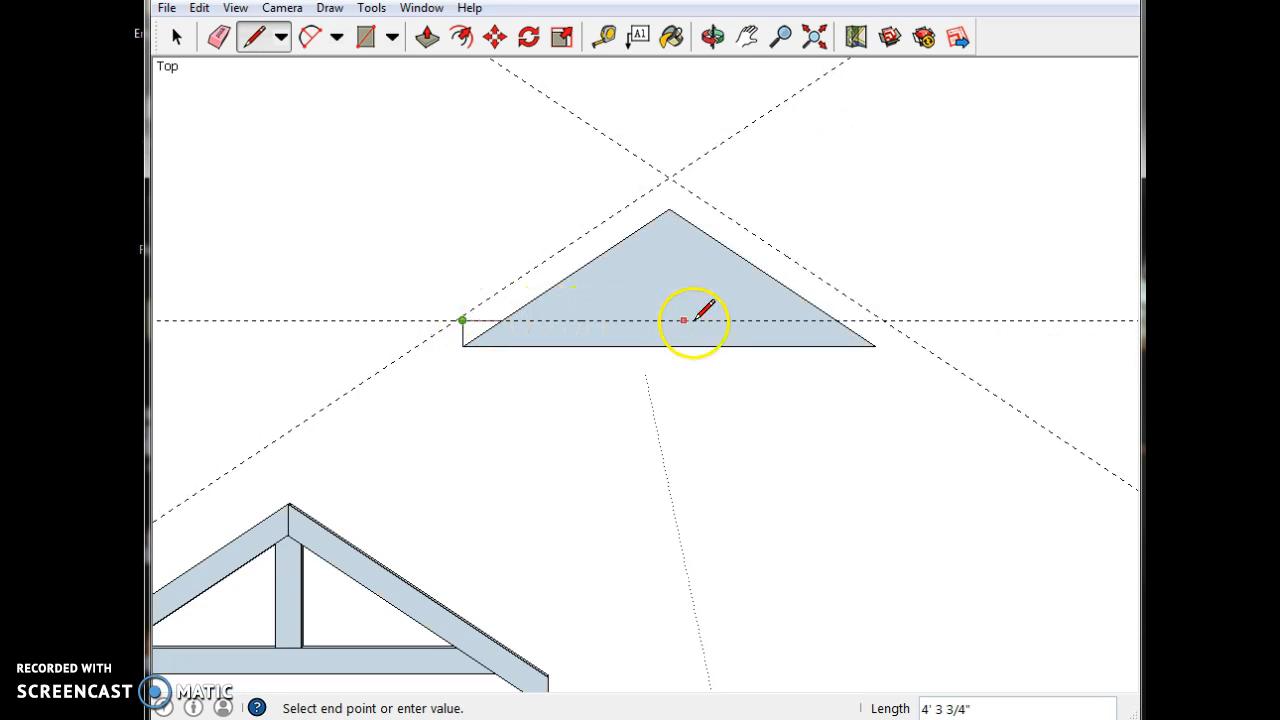
pyautogui.click(966, 320)
pyautogui.press('Escape')
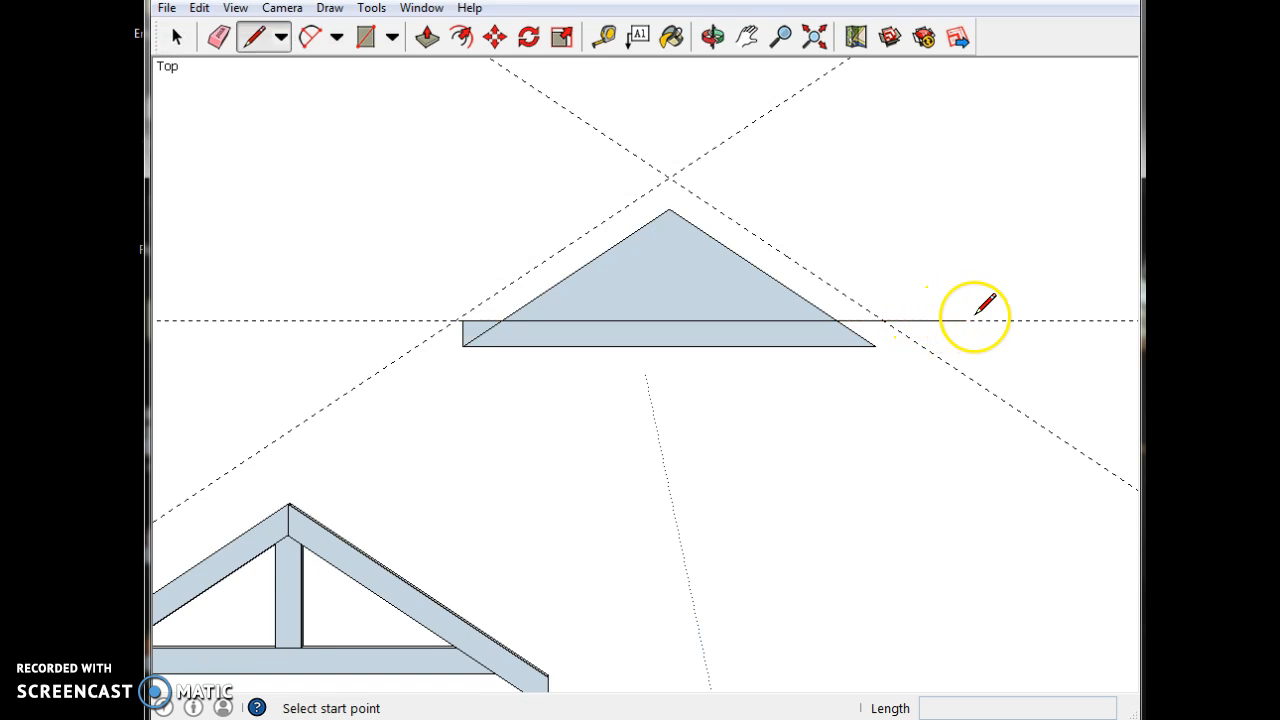
# Draw a 6" vertical line from the triangle's right corner up to the horizontal line, closing the bottom chord's end
pyautogui.click(875, 345)
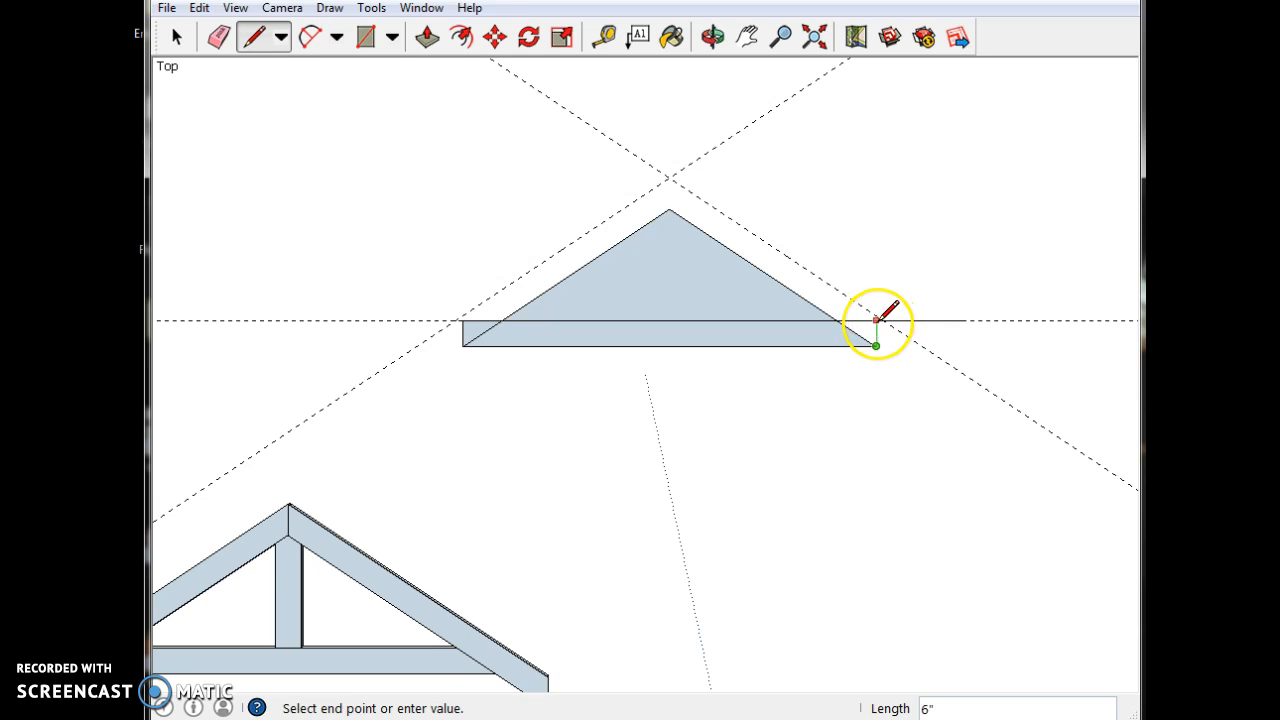
pyautogui.scroll(3, 878, 318)
pyautogui.click(876, 319)
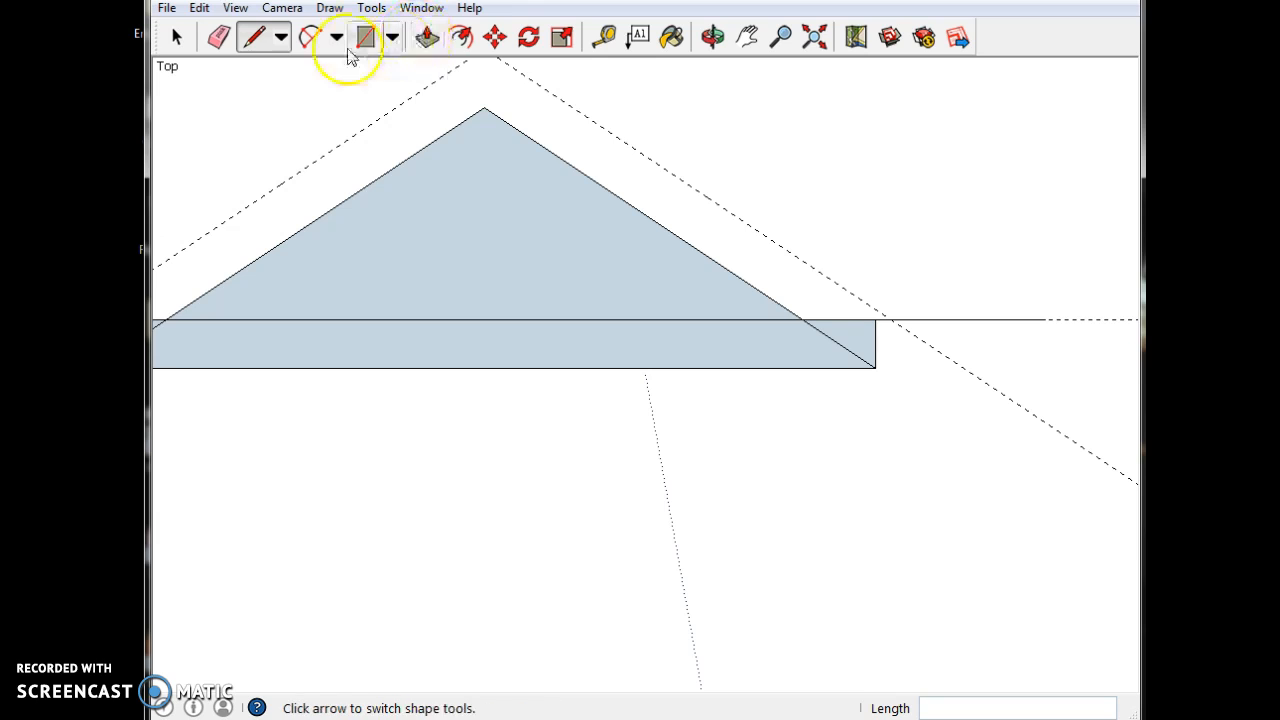
# Erase the sloping edge pieces inside the bottom chord, the overshooting horizontal line at its right end and the horizontal guide
pyautogui.click(219, 37)
pyautogui.scroll(-2, 380, 210)
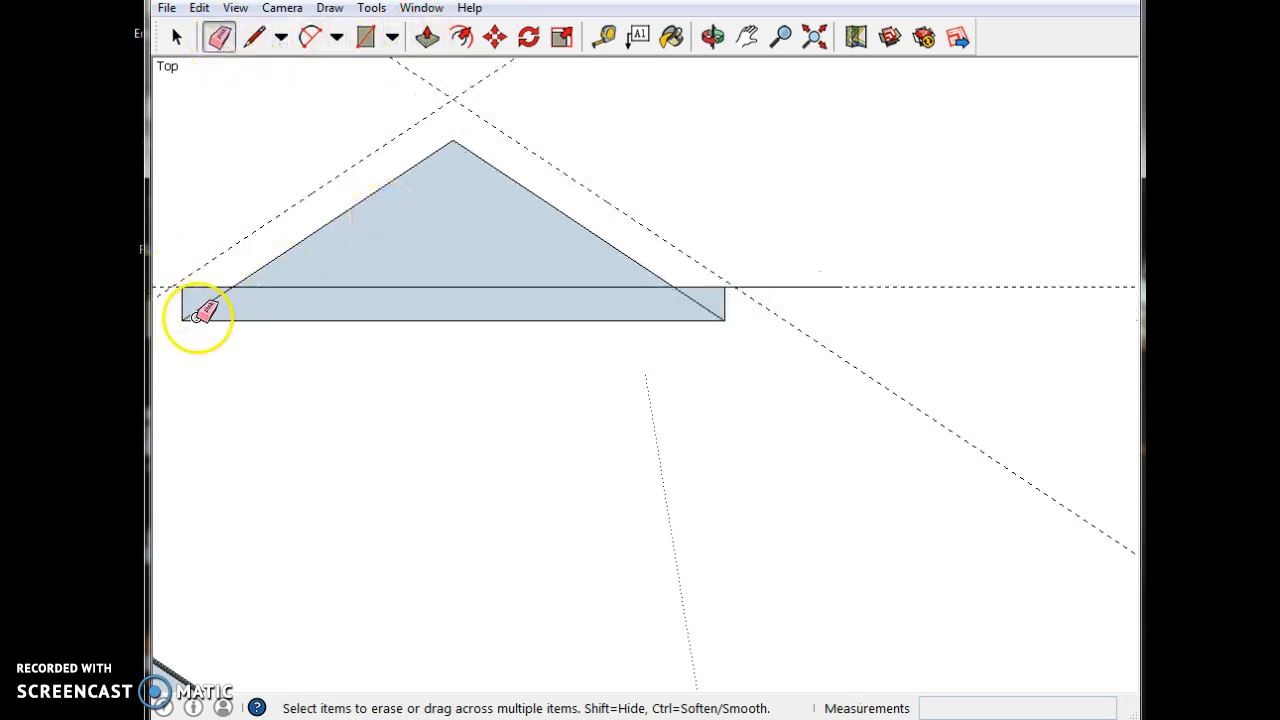
pyautogui.click(701, 304)
pyautogui.moveTo(780, 291); pyautogui.dragTo(793, 270)
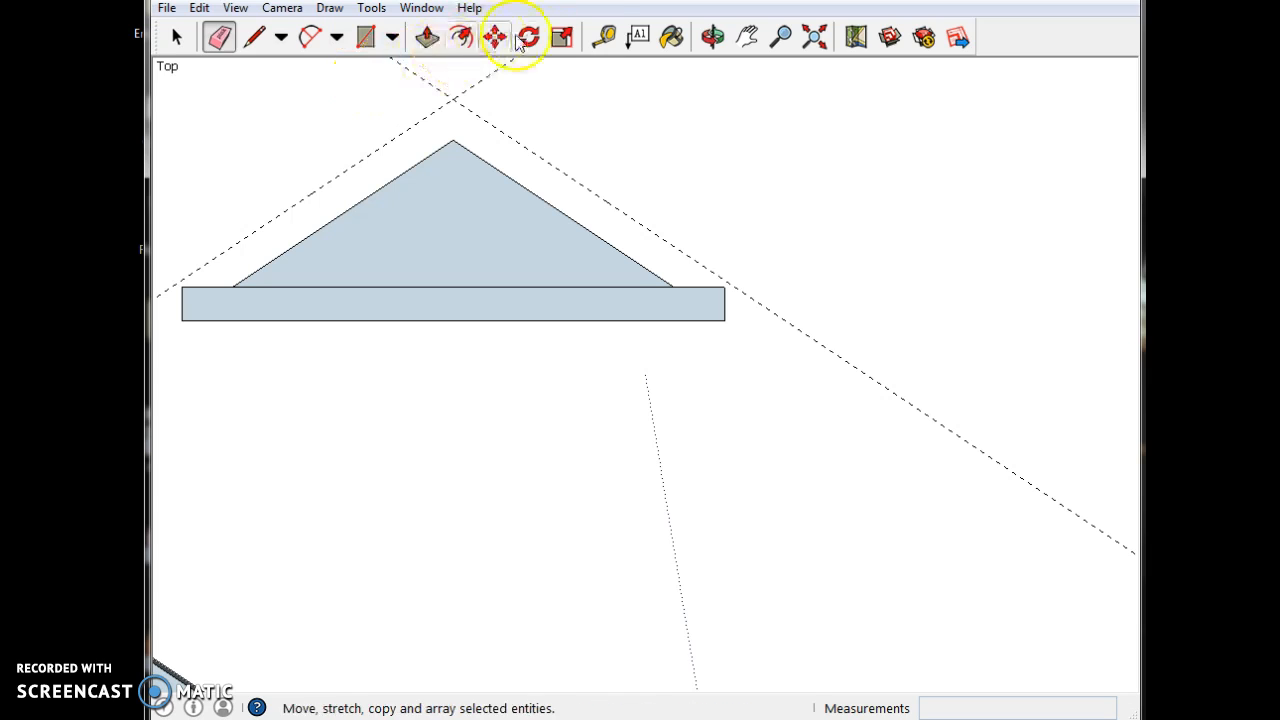
# Place a vertical guide line 12" outside the bottom chord's right end for the rafter overhang
pyautogui.click(604, 37)
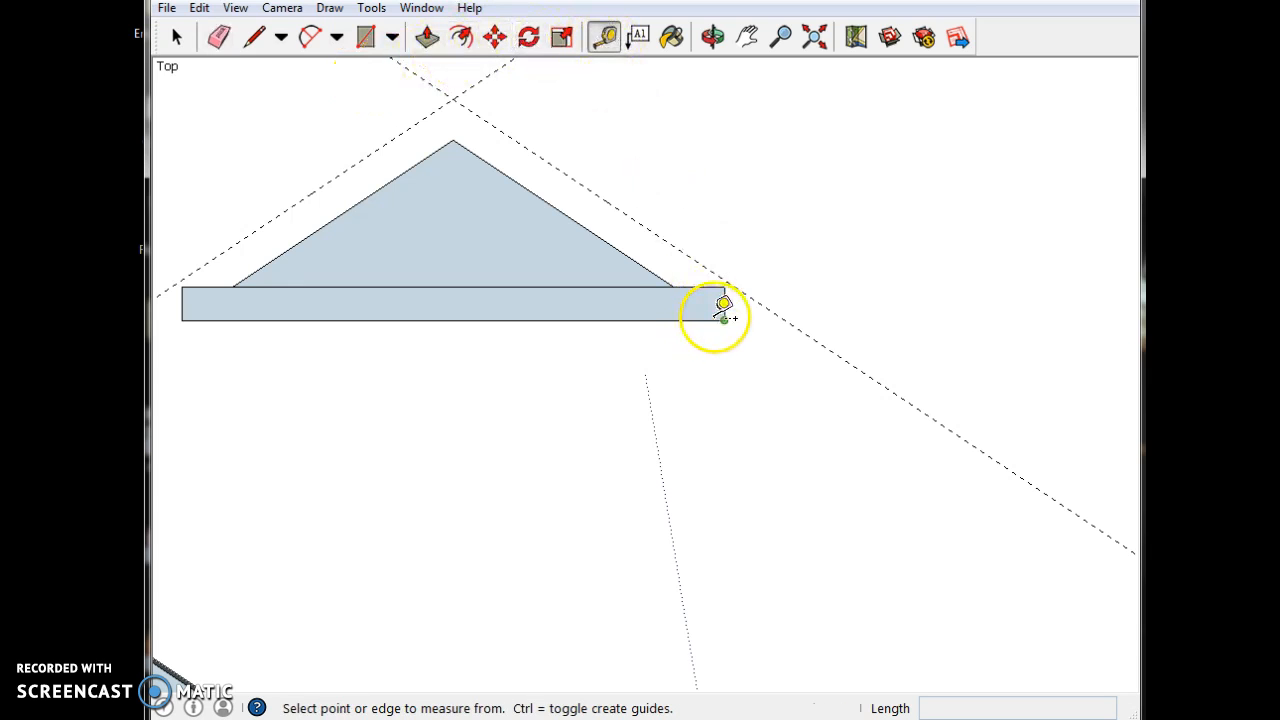
pyautogui.scroll(3, 720, 308)
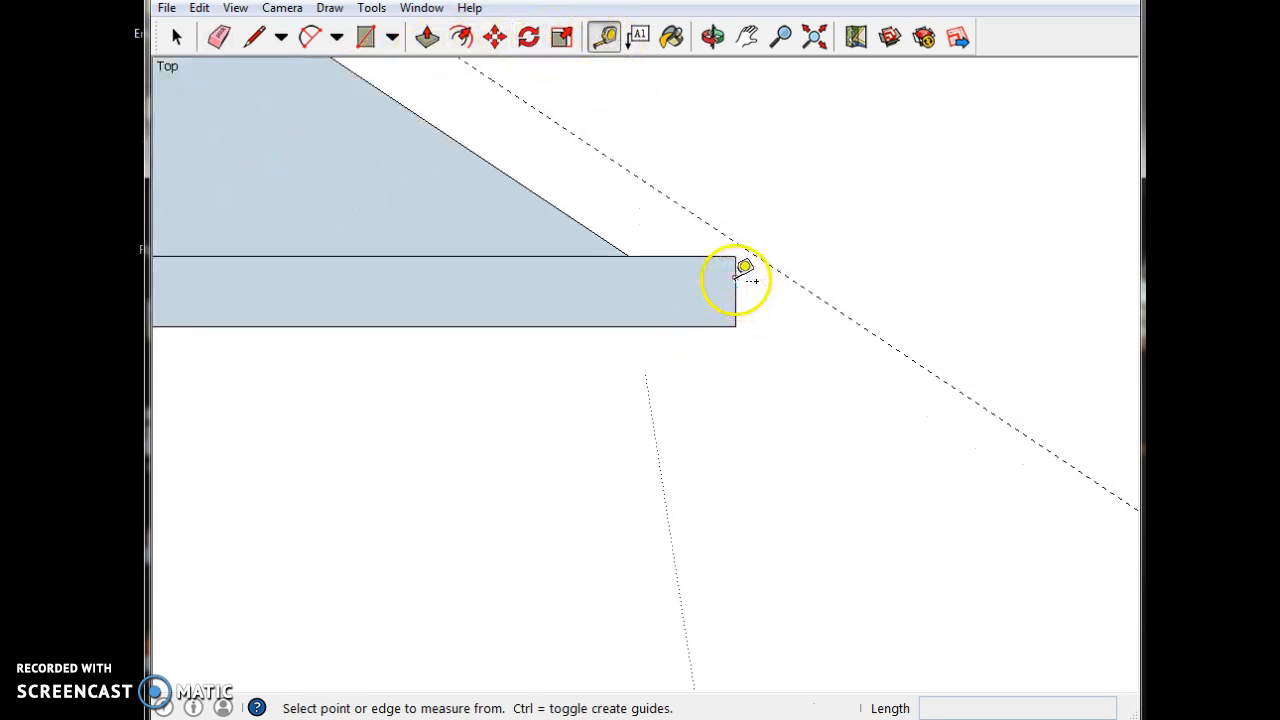
pyautogui.click(735, 278)
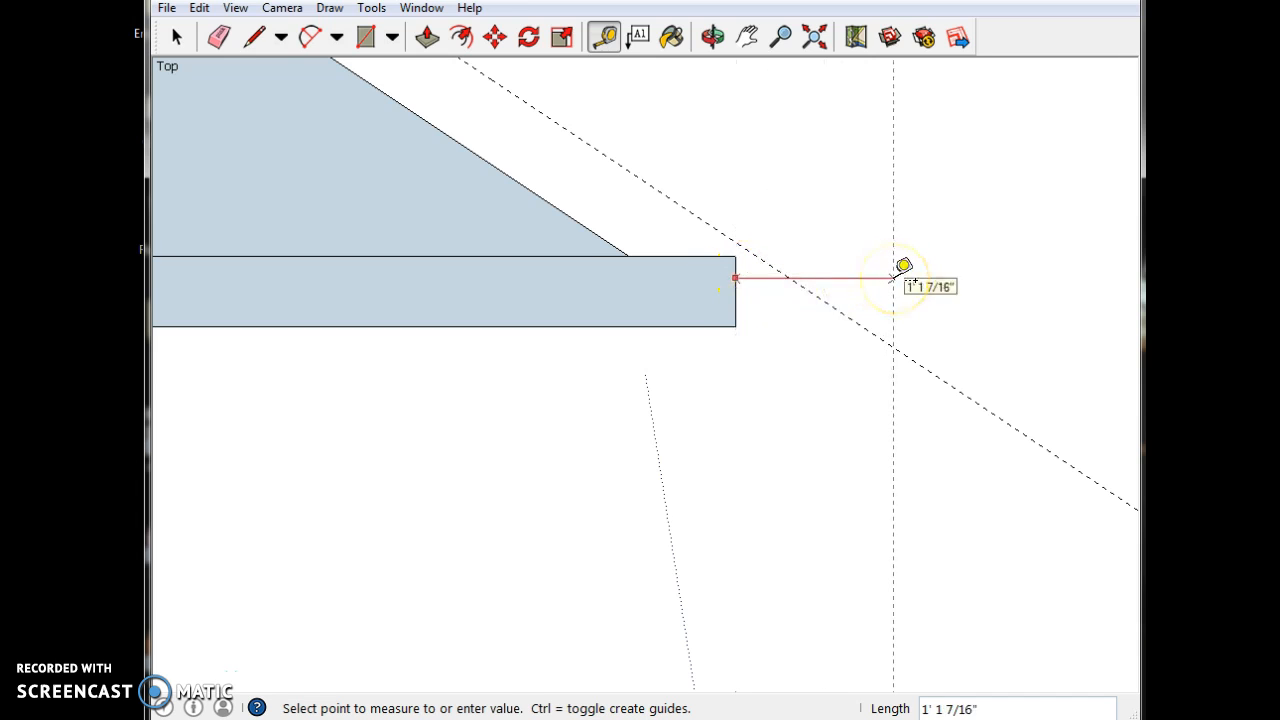
pyautogui.write('12')
pyautogui.press('Return')
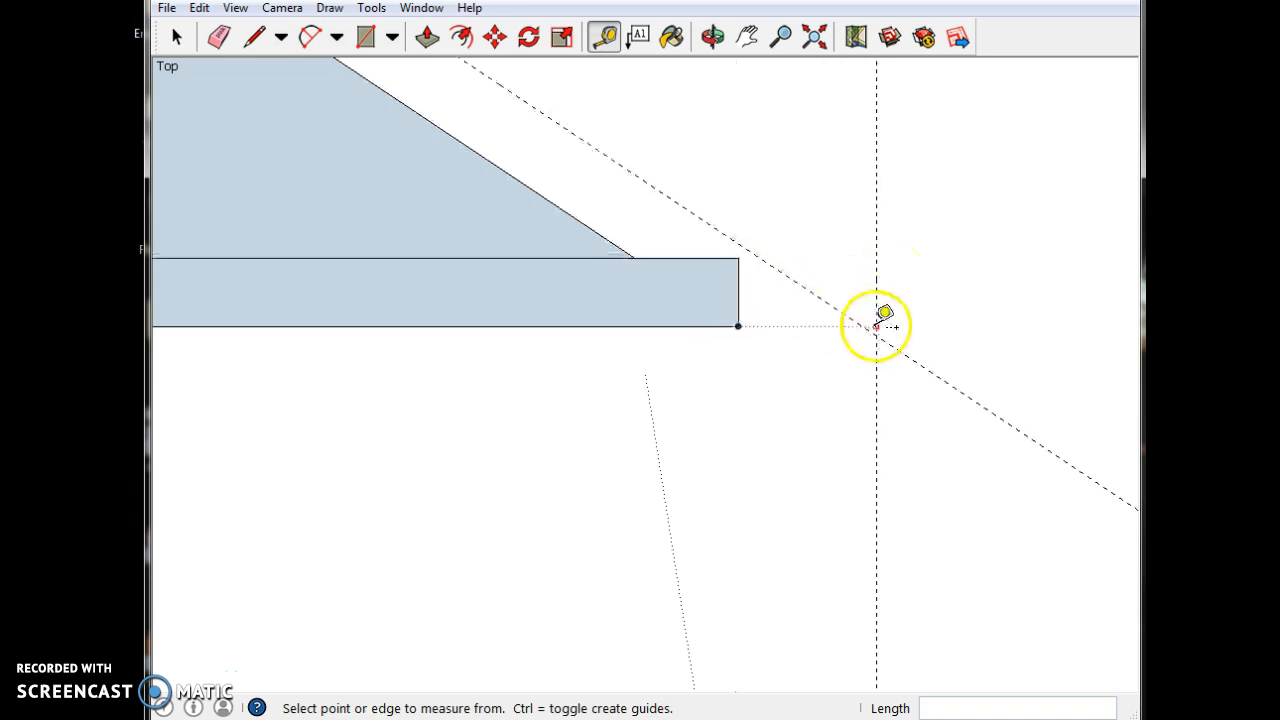
# Place a vertical guide line 12" outside the bottom chord's left end
pyautogui.scroll(-4, 880, 325)
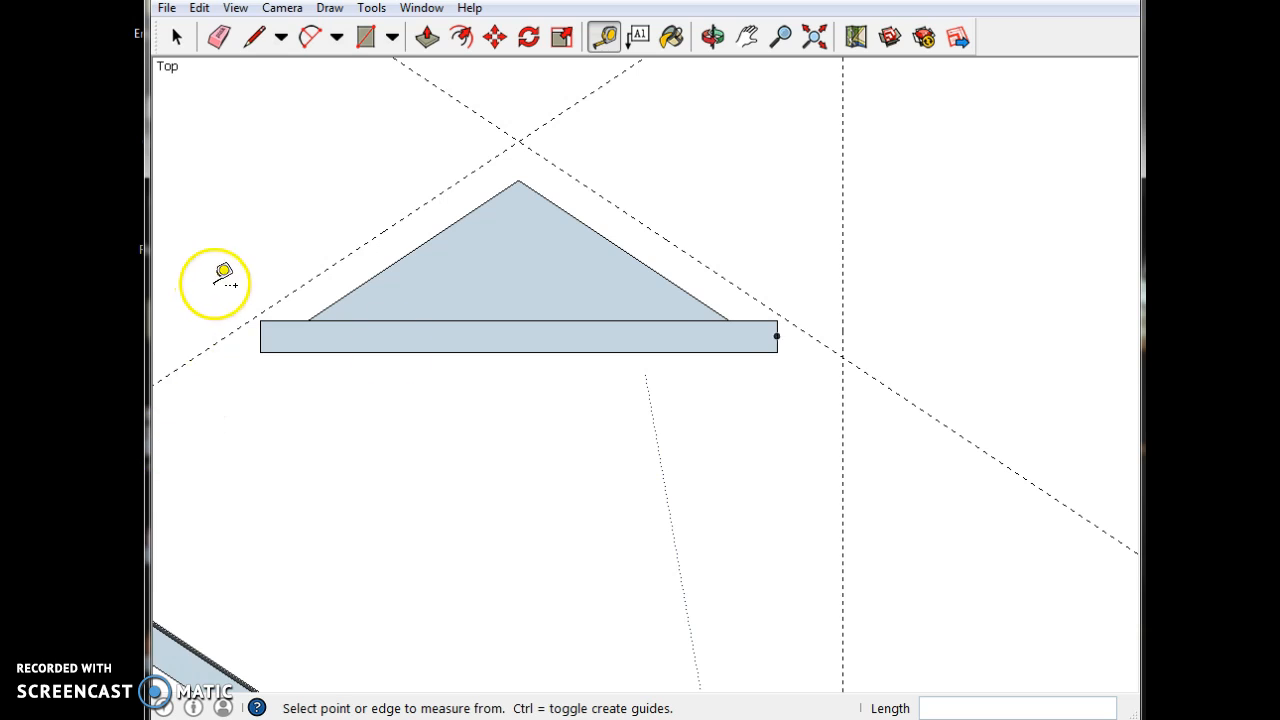
pyautogui.scroll(-2, 200, 340)
pyautogui.scroll(3, 300, 337)
pyautogui.scroll(1, 340, 340)
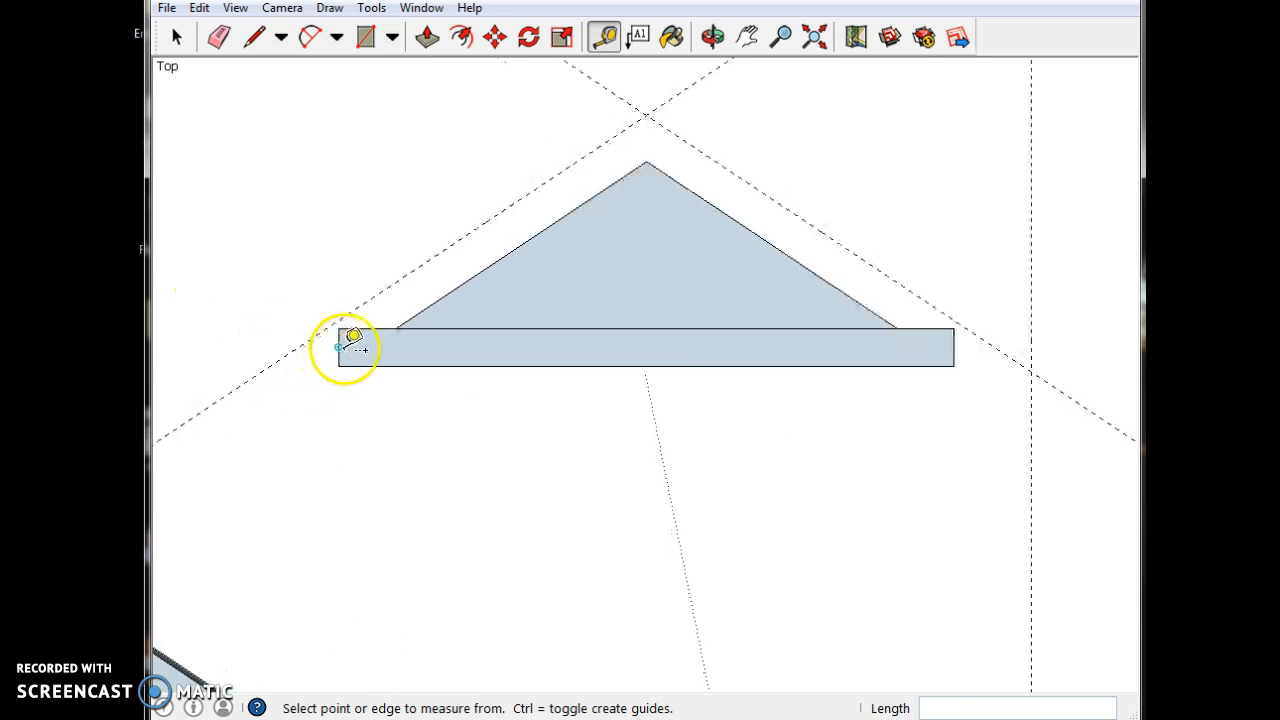
pyautogui.scroll(1, 343, 331)
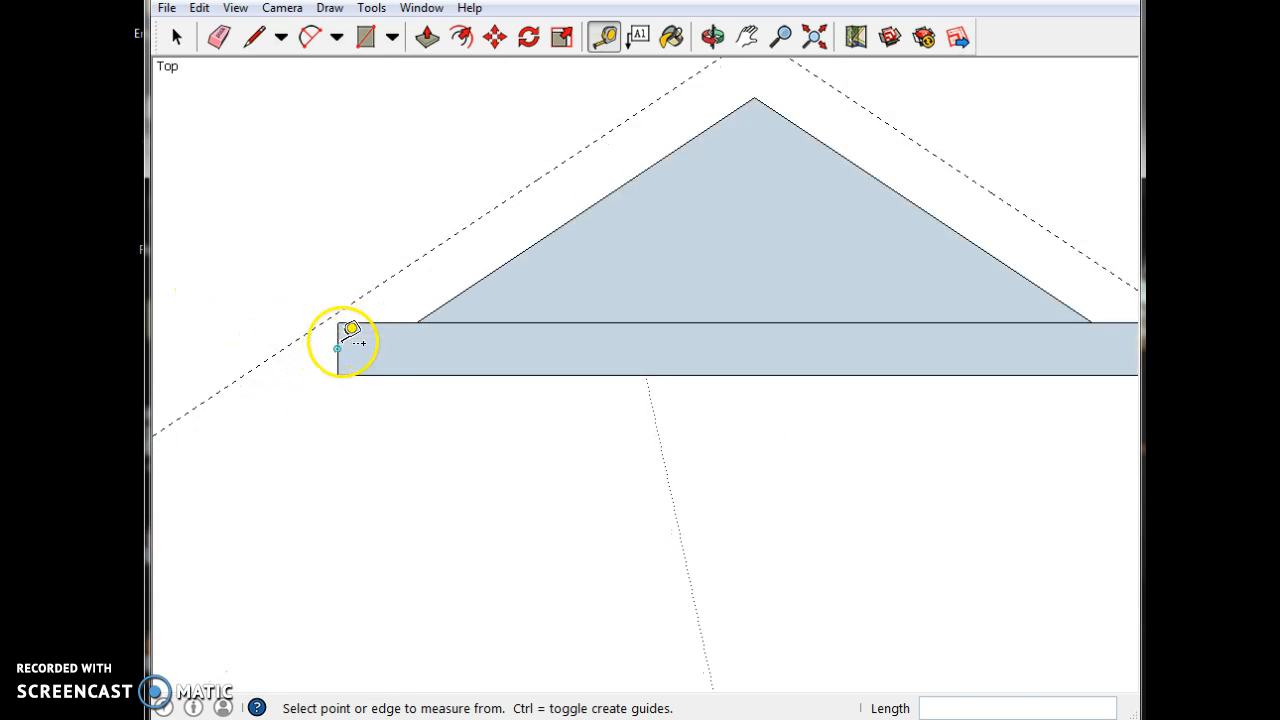
pyautogui.scroll(1, 345, 335)
pyautogui.click(337, 367)
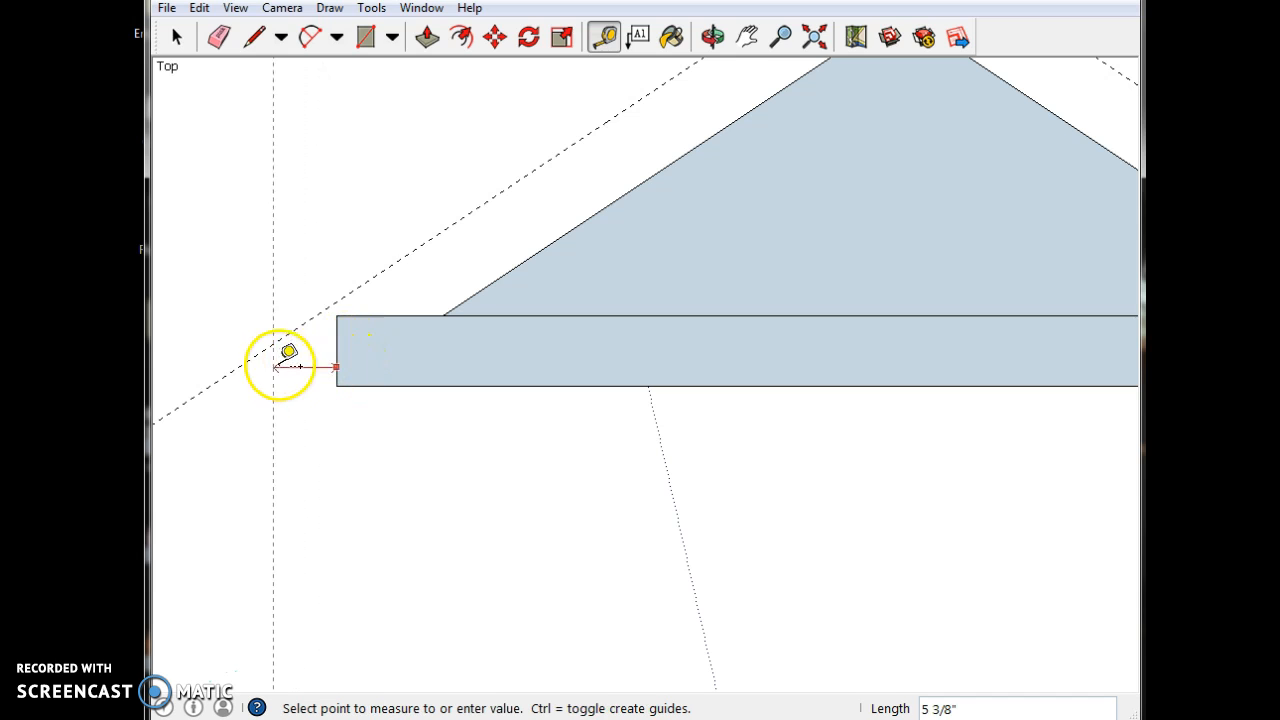
pyautogui.write('12')
pyautogui.press('Return')
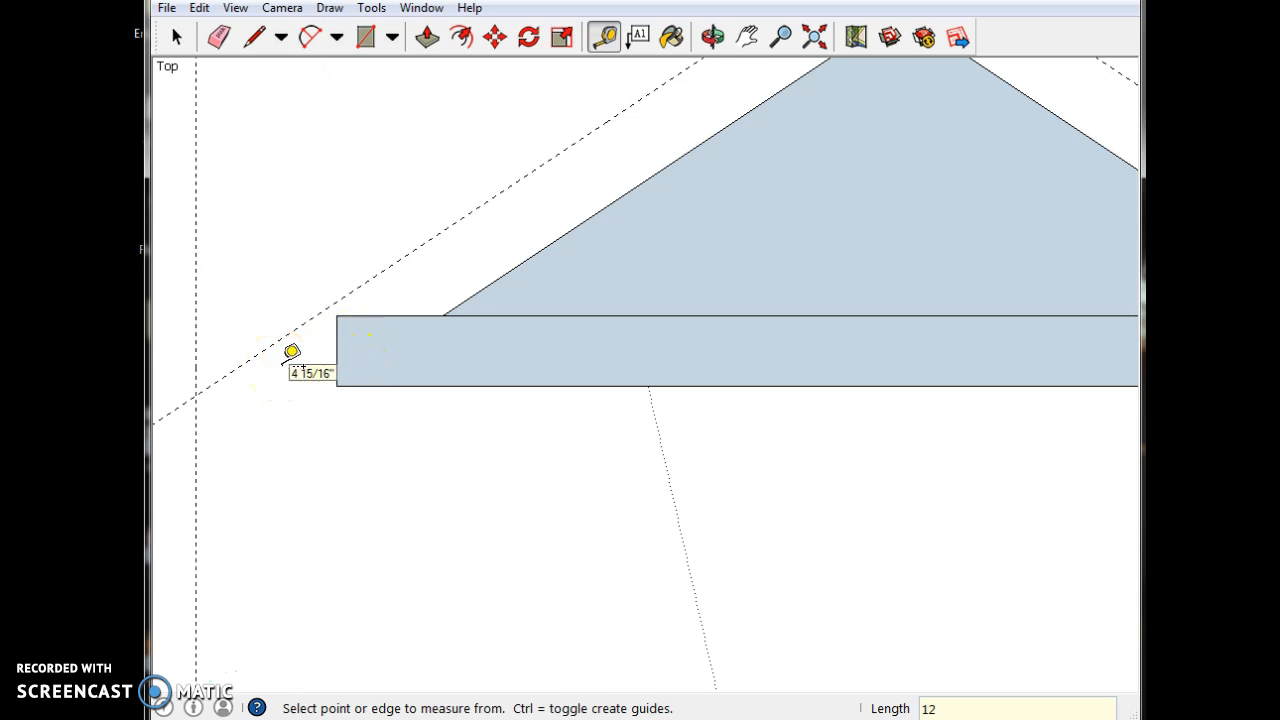
# Draw a vertical line from the intersection of the two sloping guides down to the triangle's apex
pyautogui.scroll(-1, 297, 229)
pyautogui.scroll(-1, 378, 428)
pyautogui.scroll(-2, 380, 440)
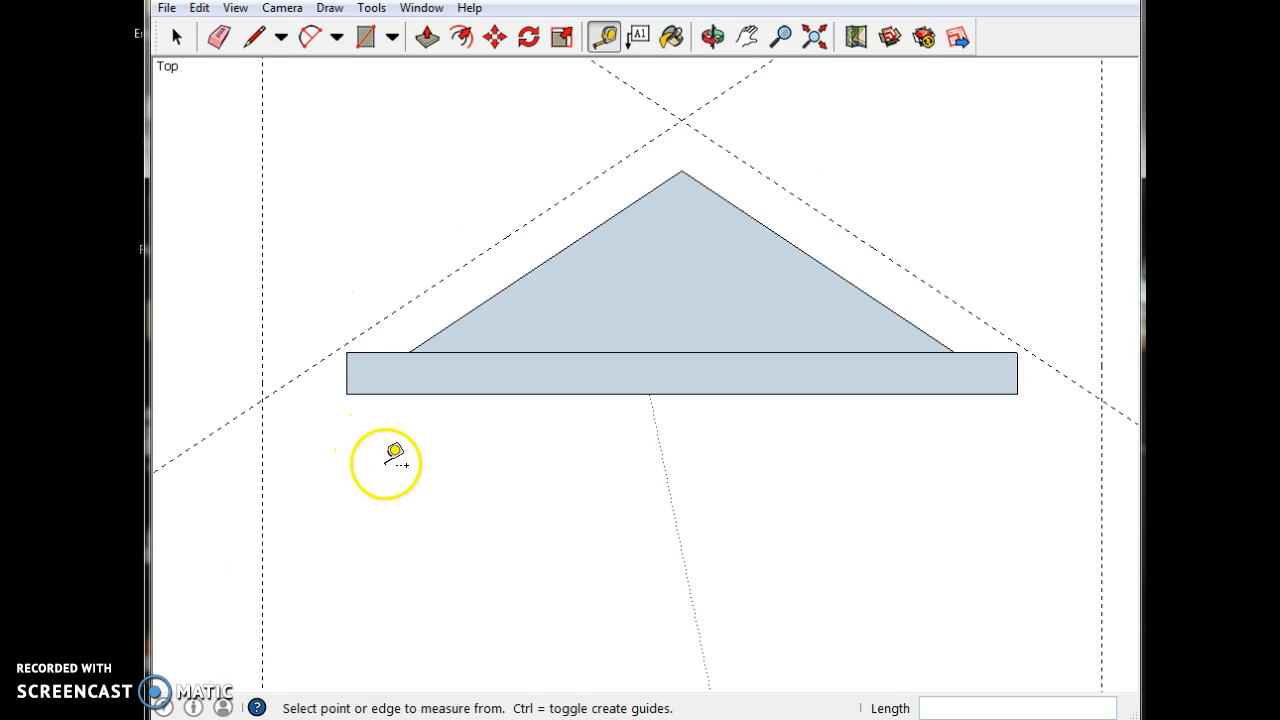
pyautogui.scroll(-1, 386, 460)
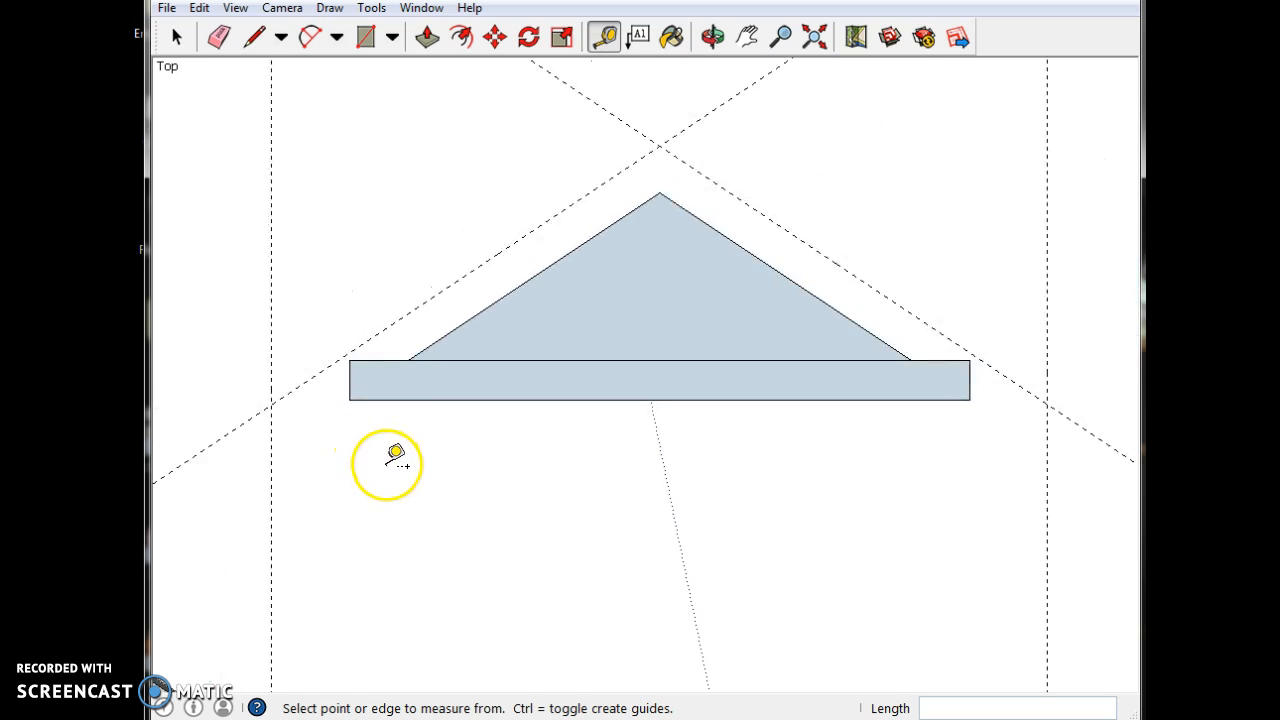
pyautogui.click(253, 37)
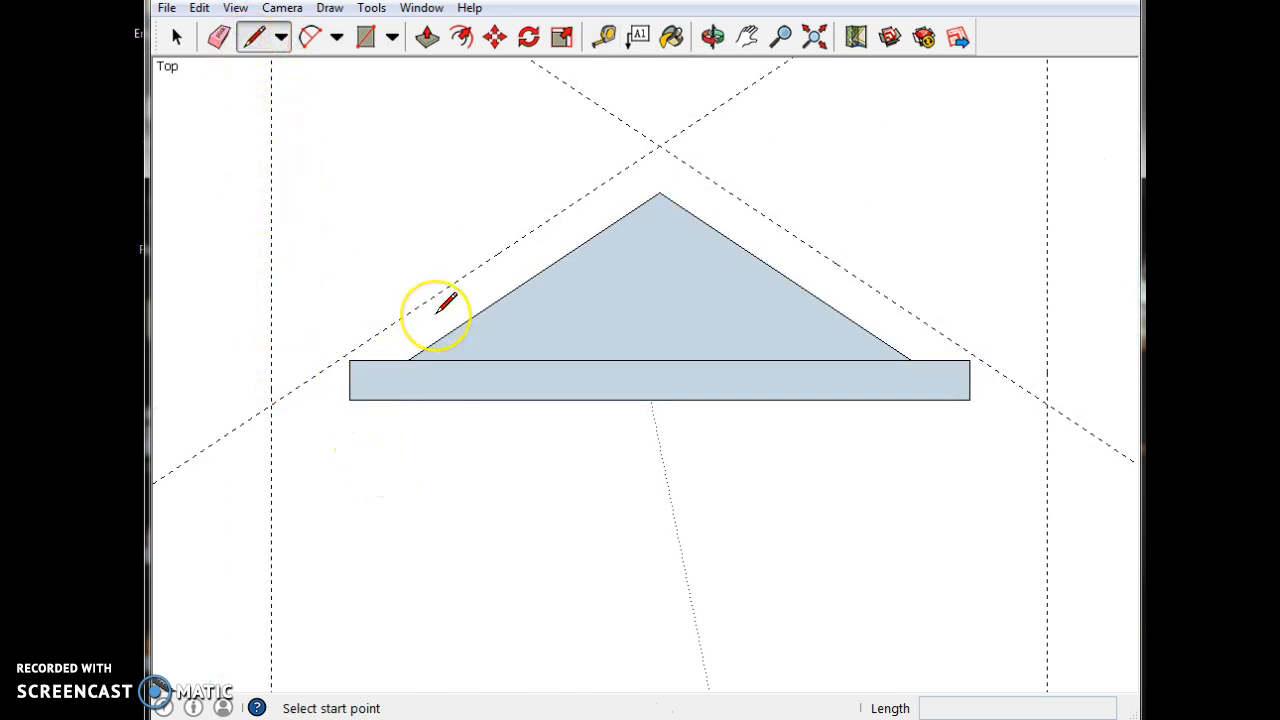
pyautogui.click(658, 145)
pyautogui.click(659, 192)
pyautogui.press('space')
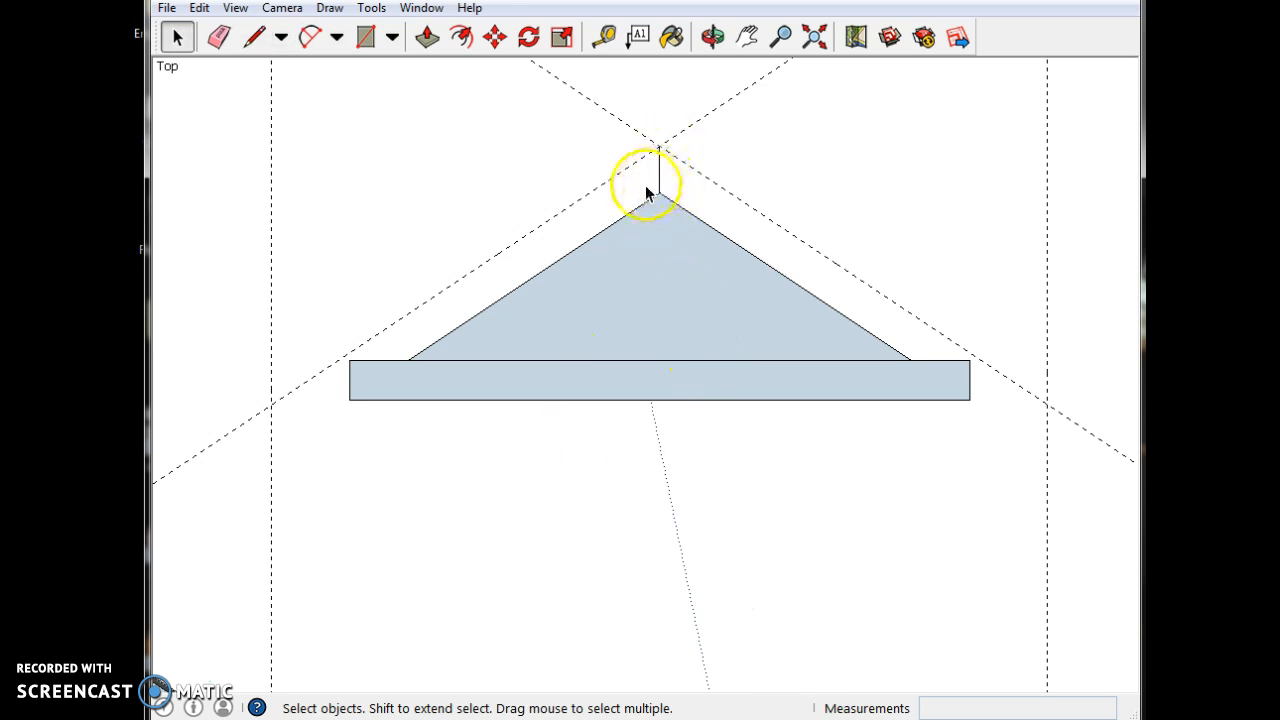
# Draw both rafters' upper edges from the sloping guides' intersection down to the left and right vertical overhang guides
pyautogui.click(253, 37)
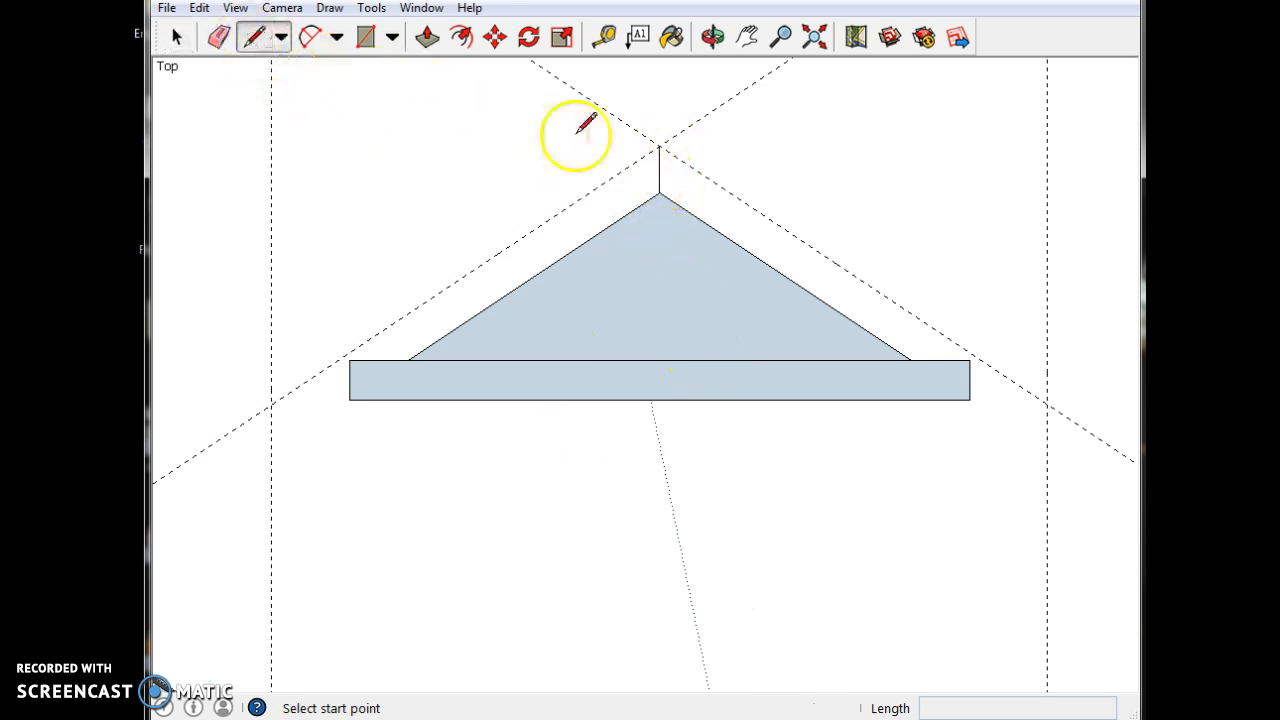
pyautogui.click(658, 146)
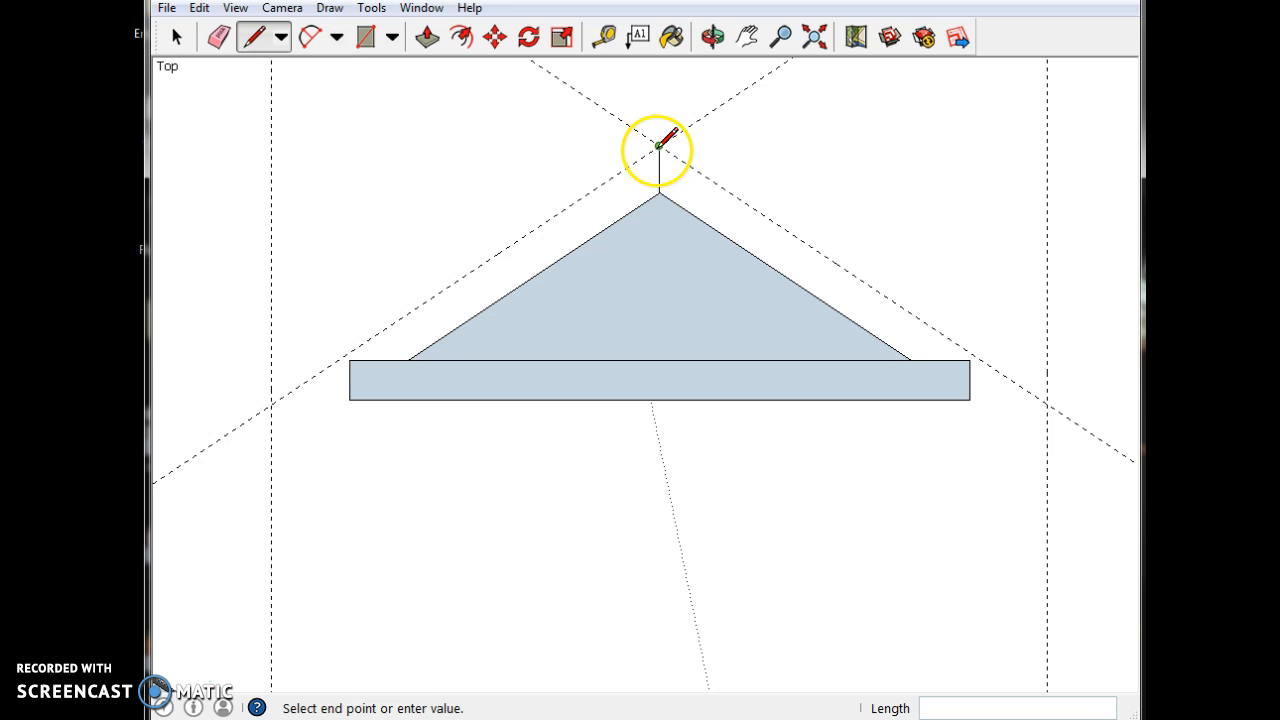
pyautogui.click(271, 404)
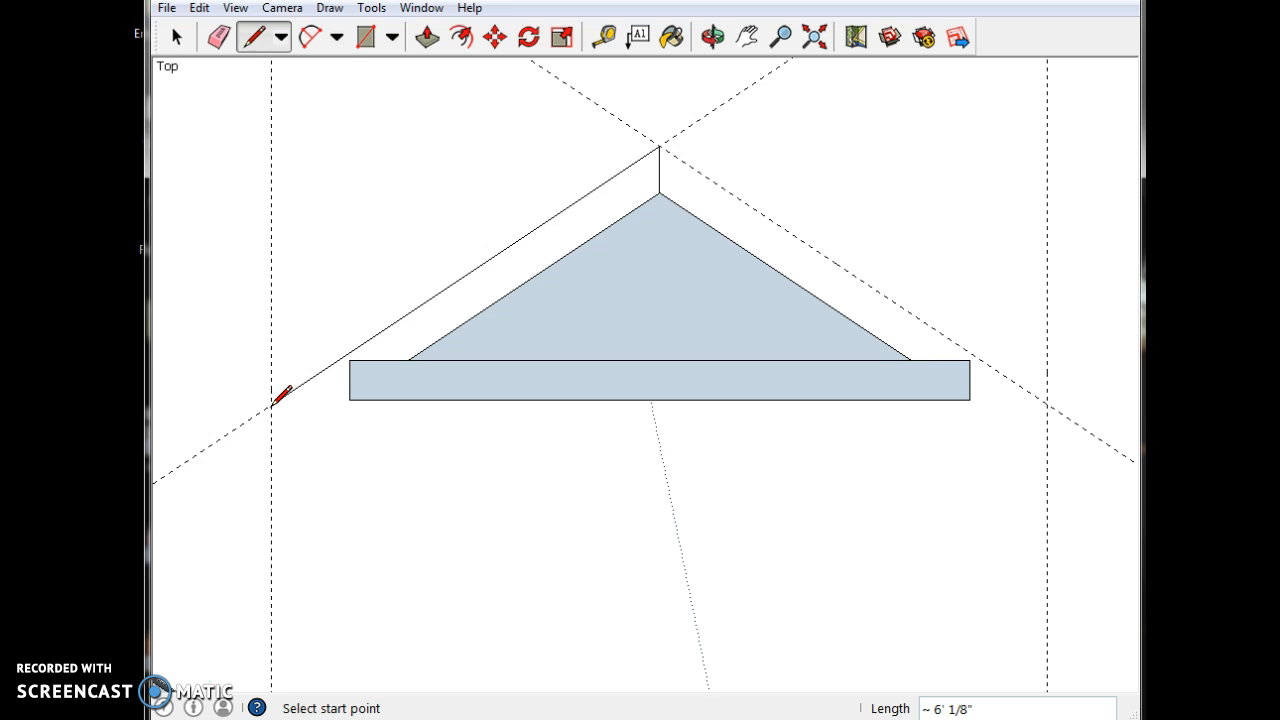
pyautogui.click(658, 146)
pyautogui.click(1047, 400)
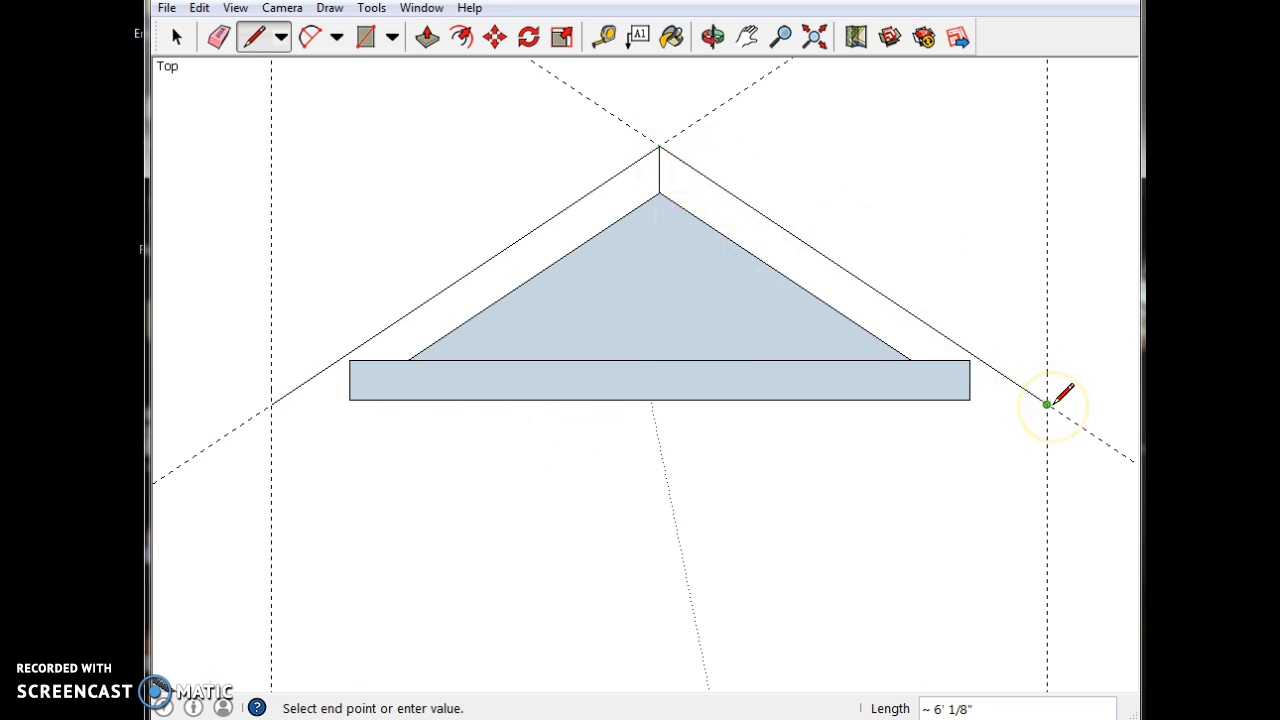
pyautogui.press('space')
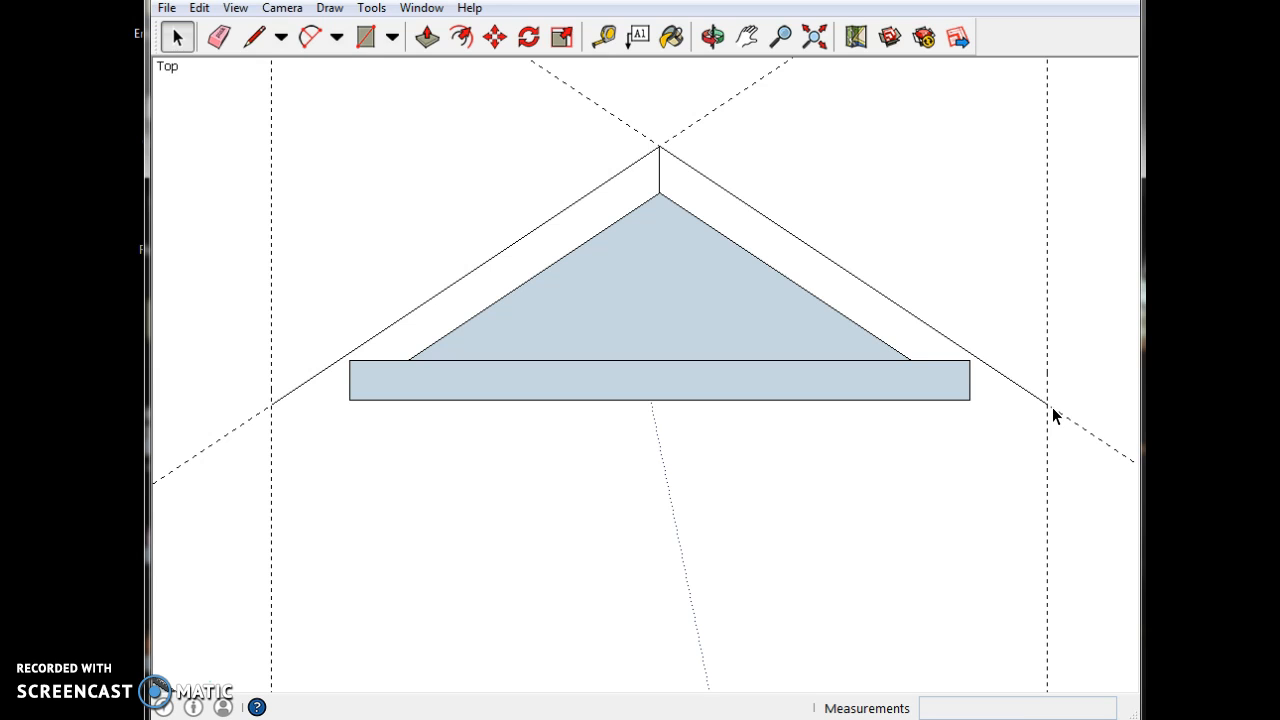
# Draw the left rafter's lower edge from the triangle's left corner through the bottom chord's lower corner and past the overhang guide
pyautogui.press('l')
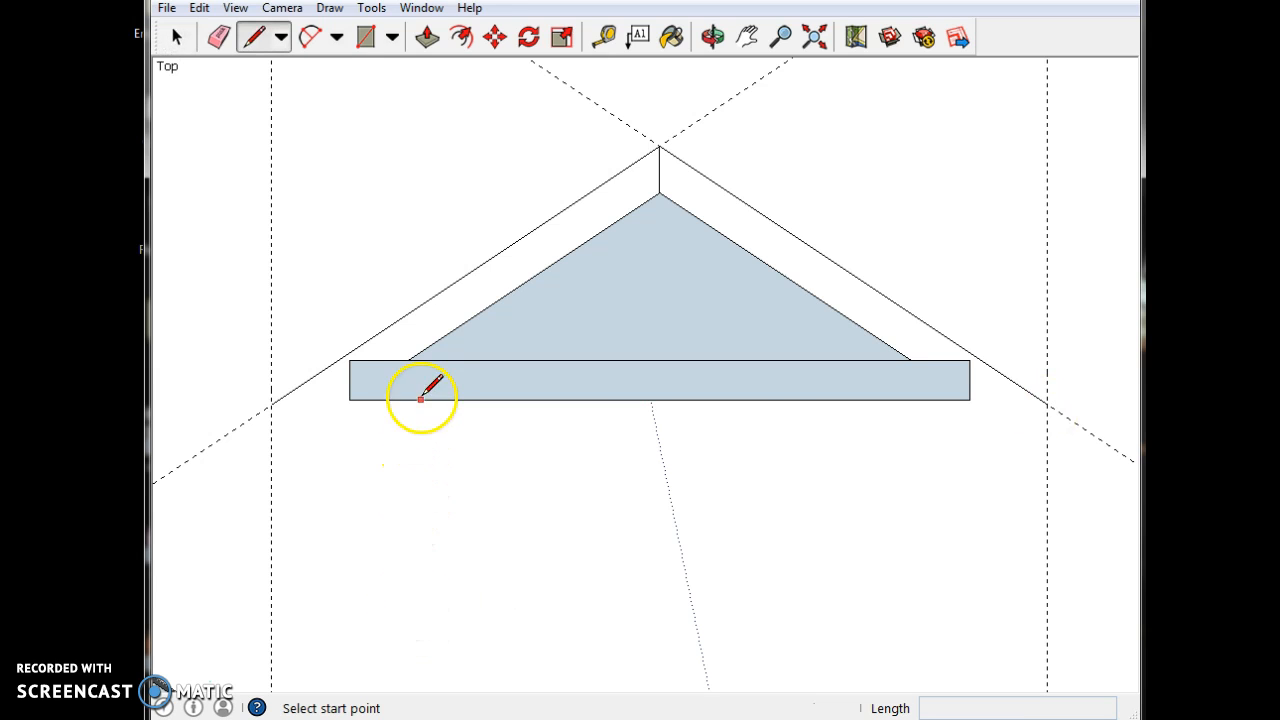
pyautogui.click(407, 360)
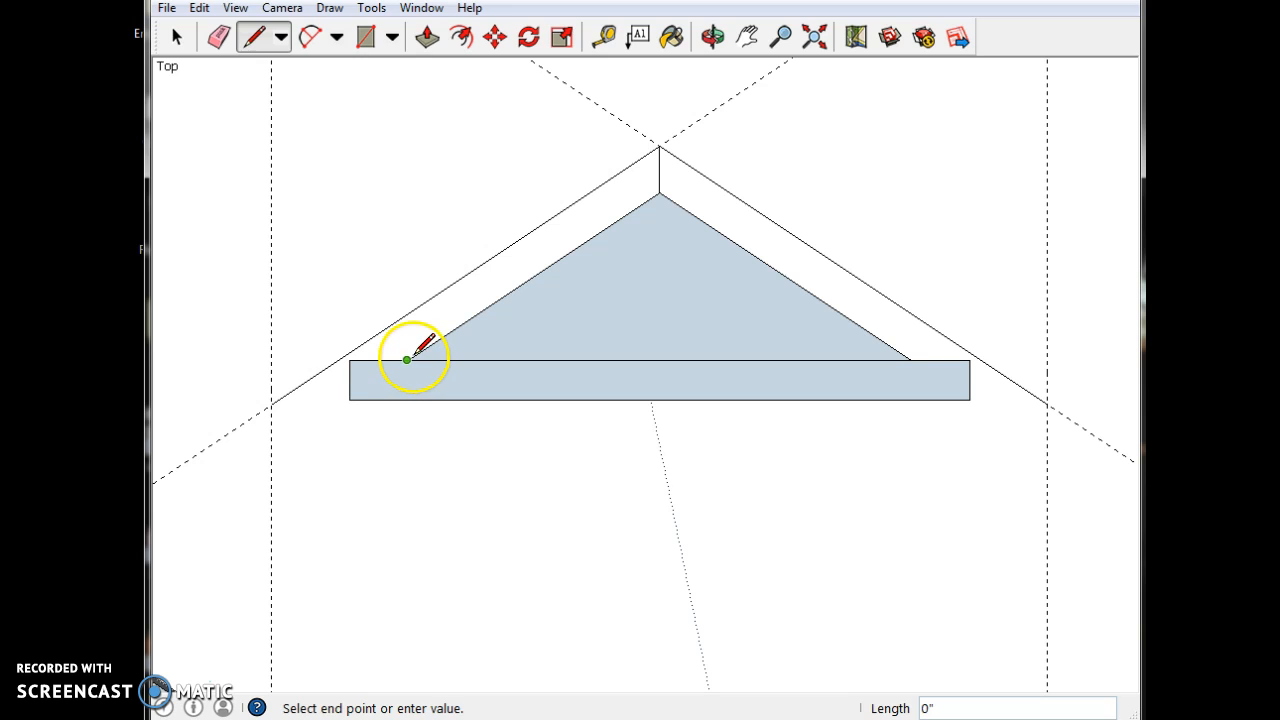
pyautogui.click(349, 399)
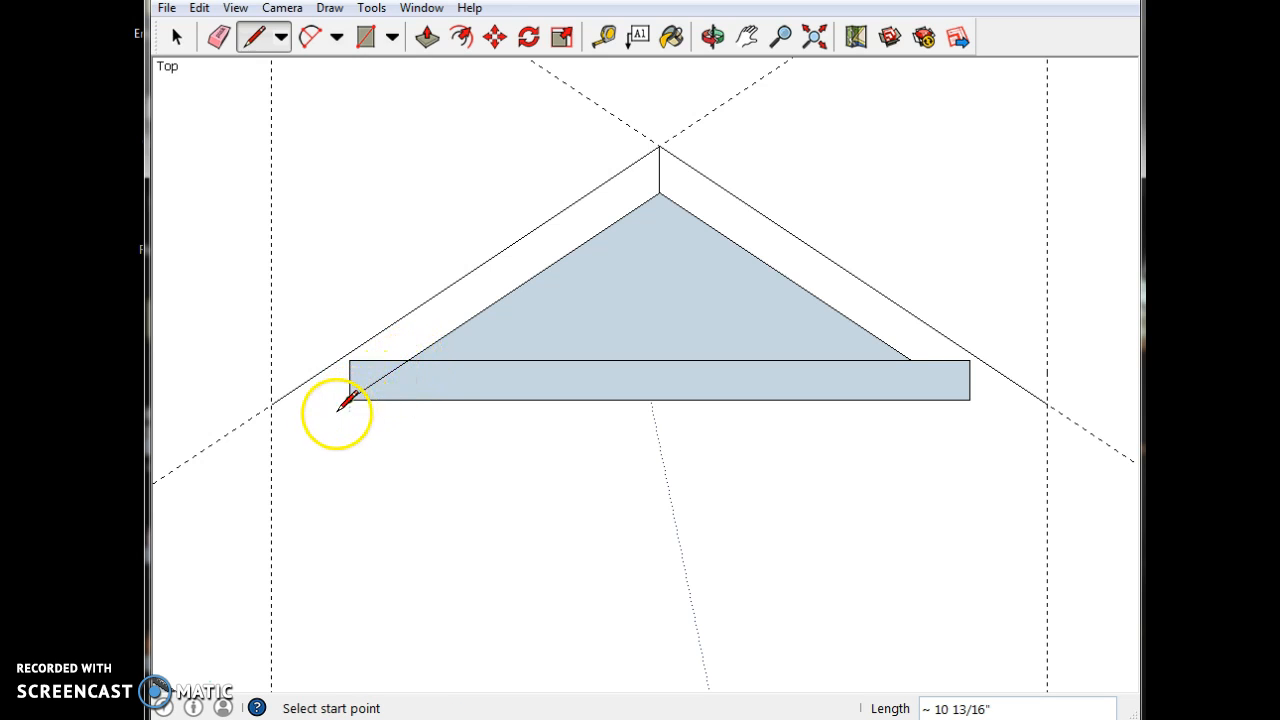
pyautogui.click(348, 399)
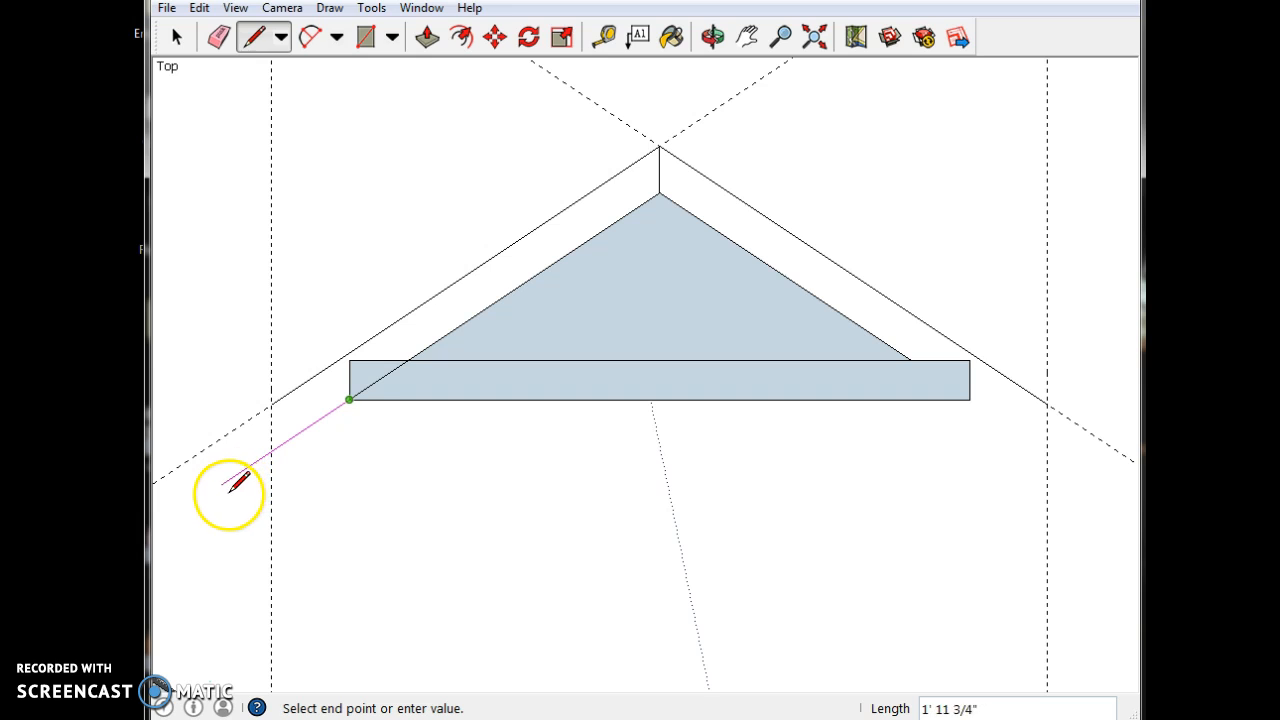
pyautogui.press('Escape')
pyautogui.press('space')
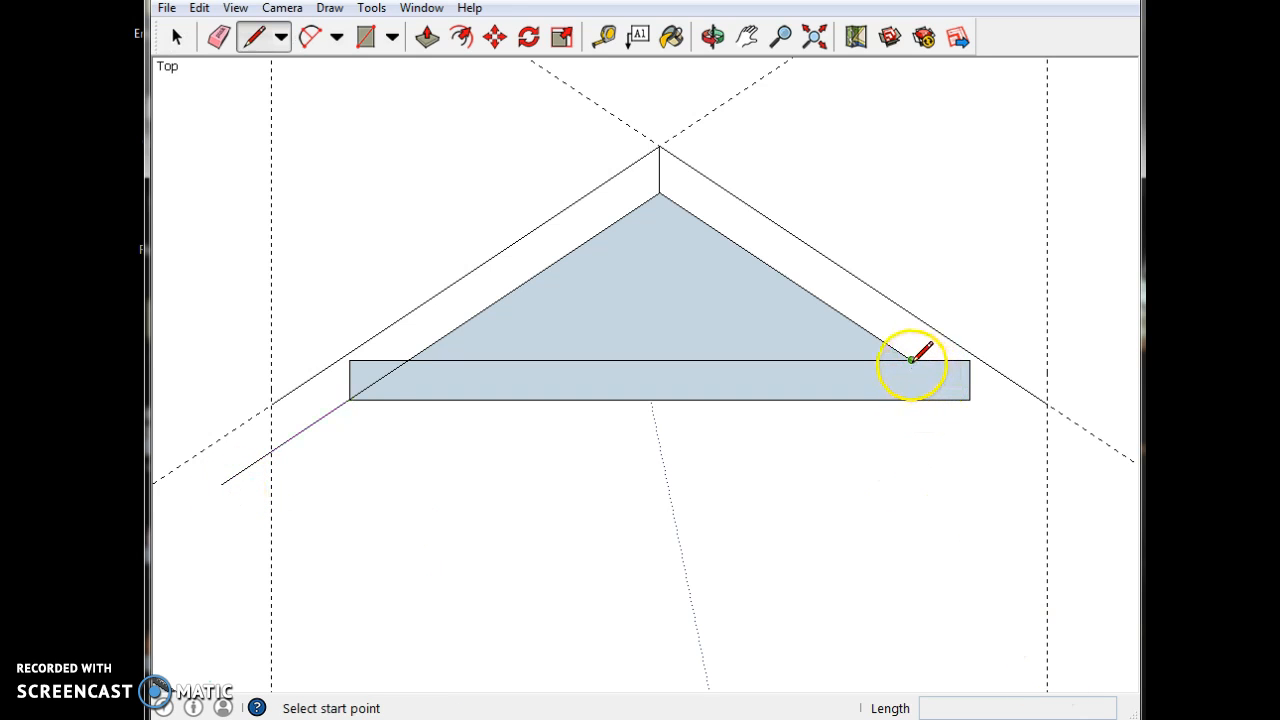
# Draw the right rafter's lower edge from the triangle's right corner through the bottom chord's lower corner and past the overhang guide
pyautogui.click(911, 359)
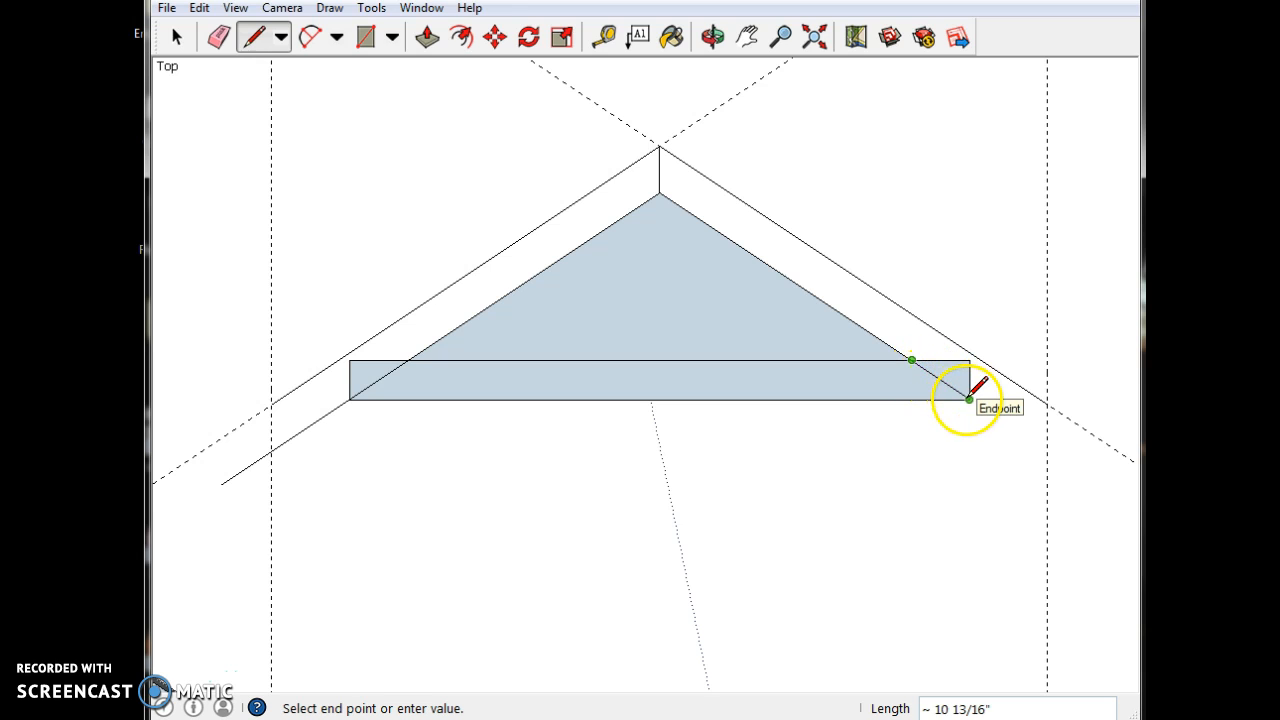
pyautogui.click(1069, 464)
pyautogui.press('space')
pyautogui.press('l')
pyautogui.press('space')
pyautogui.press('l')
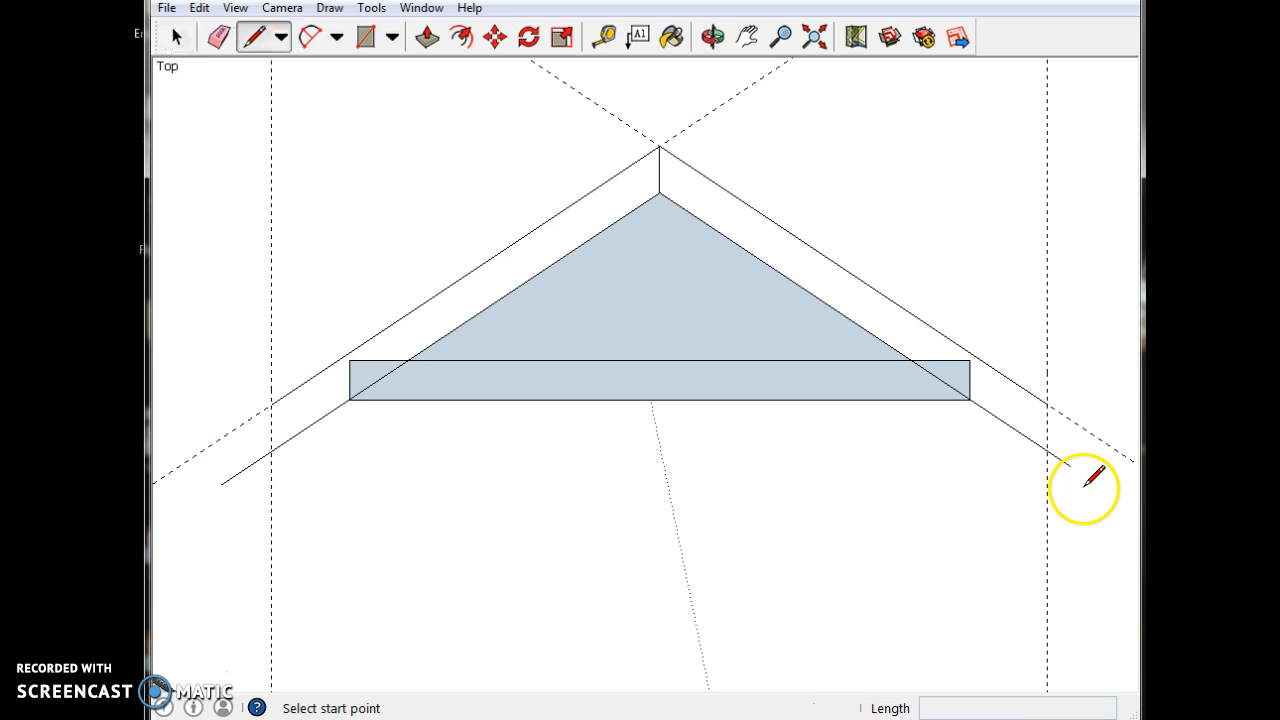
# Close the right and left rafter tails with vertical lines along the overhang guides
pyautogui.click(1047, 450)
pyautogui.click(1047, 404)
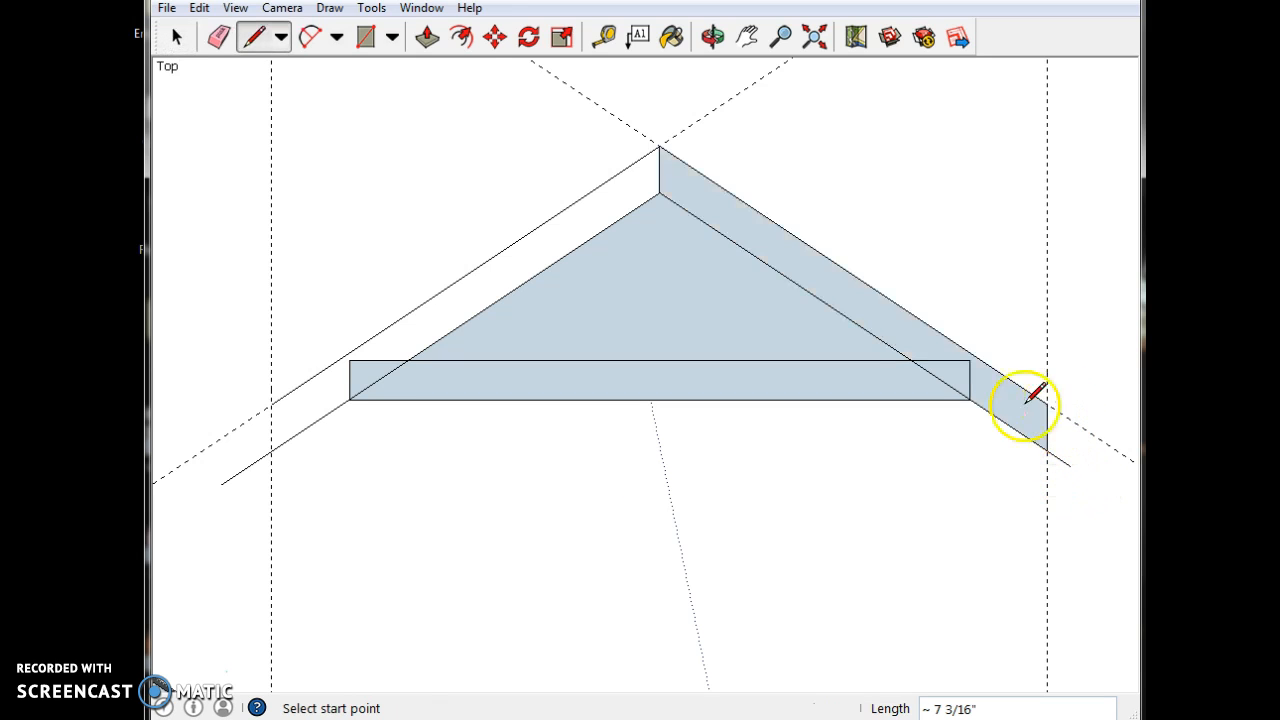
pyautogui.click(271, 450)
pyautogui.click(271, 404)
pyautogui.press('f')
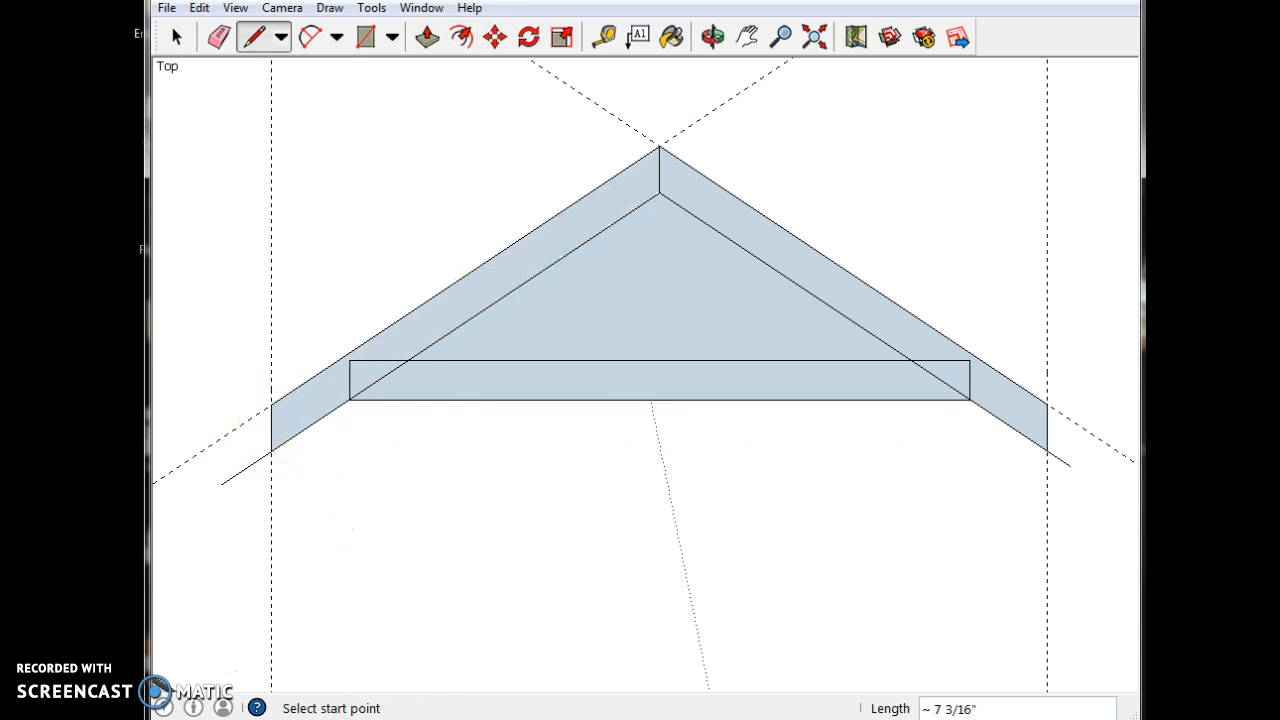
# Erase the bottom chord's edges inside the rafters, the overshooting lines at the rafter tails and all sloping and vertical guides
pyautogui.click(219, 37)
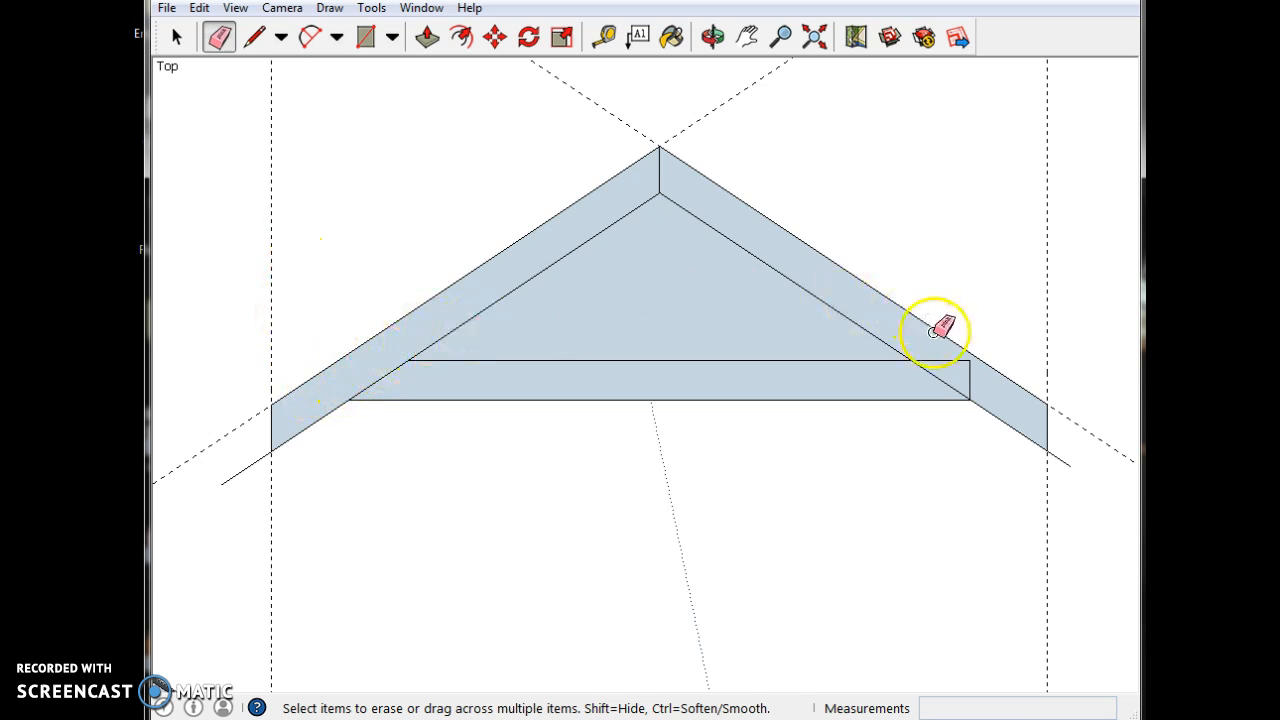
pyautogui.moveTo(1040, 391)
pyautogui.mouseDown()
pyautogui.moveTo(1080, 400)
pyautogui.moveTo(1057, 471)
pyautogui.moveTo(1022, 500)
pyautogui.mouseUp()
pyautogui.moveTo(262, 420)
pyautogui.mouseDown()
pyautogui.moveTo(271, 486)
pyautogui.moveTo(223, 429)
pyautogui.moveTo(257, 357)
pyautogui.mouseUp()
pyautogui.moveTo(303, 287); pyautogui.dragTo(474, 128)
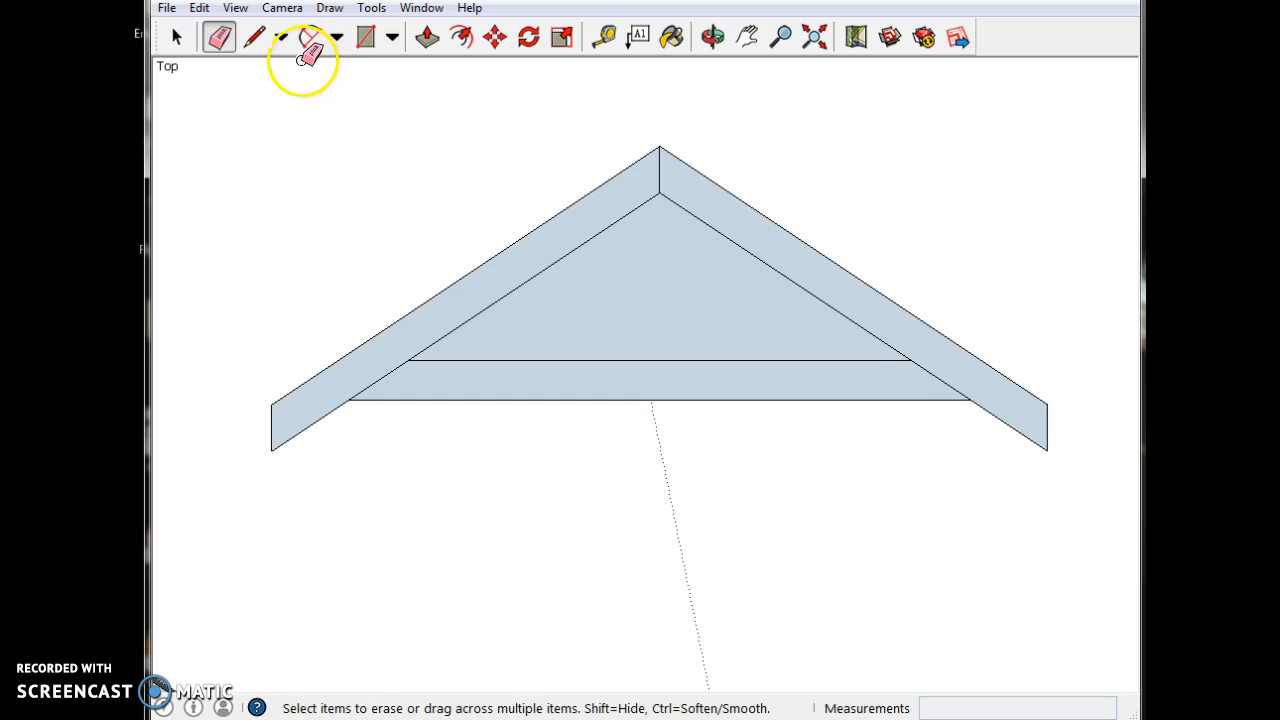
# Draw a vertical centre line from the rafters' inner apex to the bottom chord and place guides 3" to each side of it
pyautogui.click(254, 38)
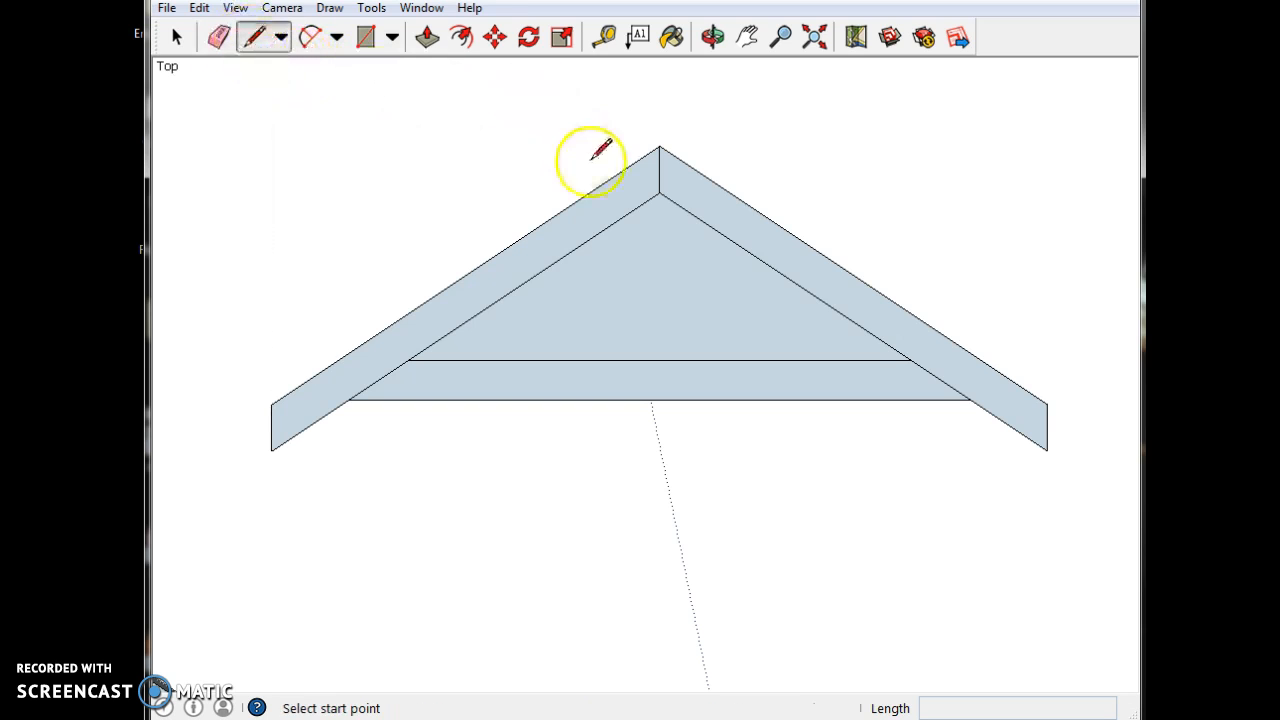
pyautogui.click(659, 192)
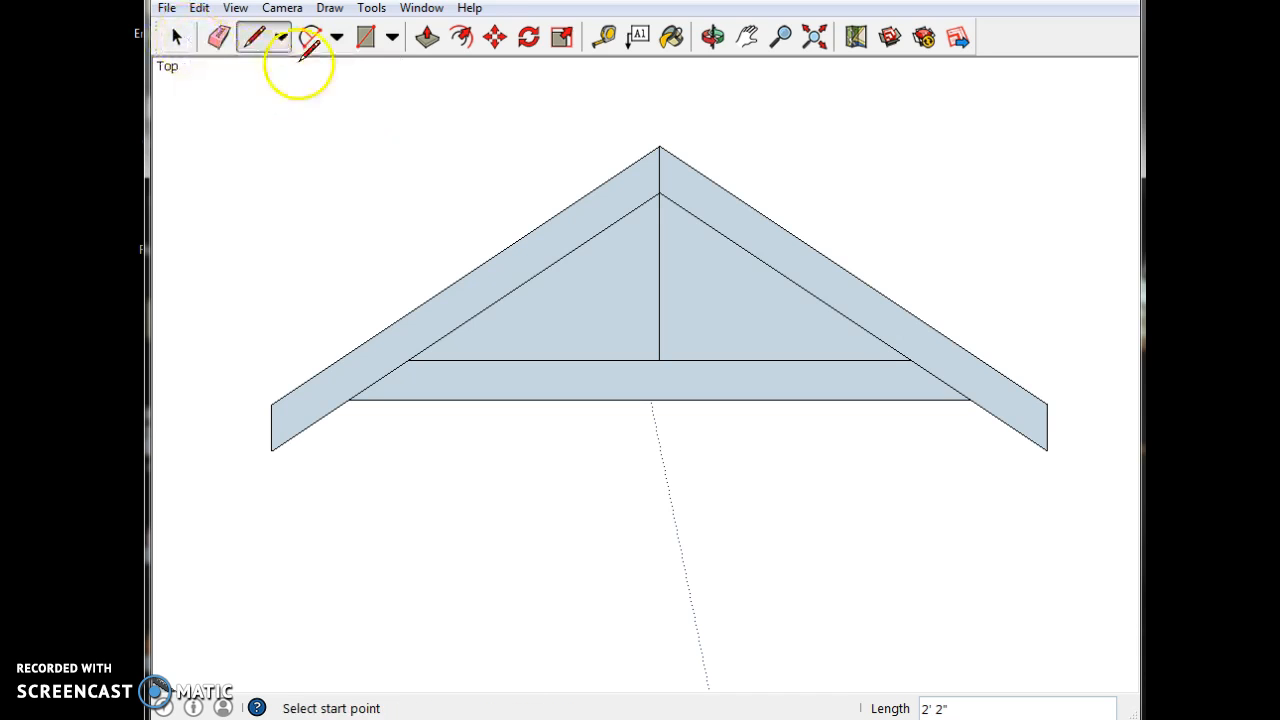
pyautogui.click(603, 36)
pyautogui.click(660, 276)
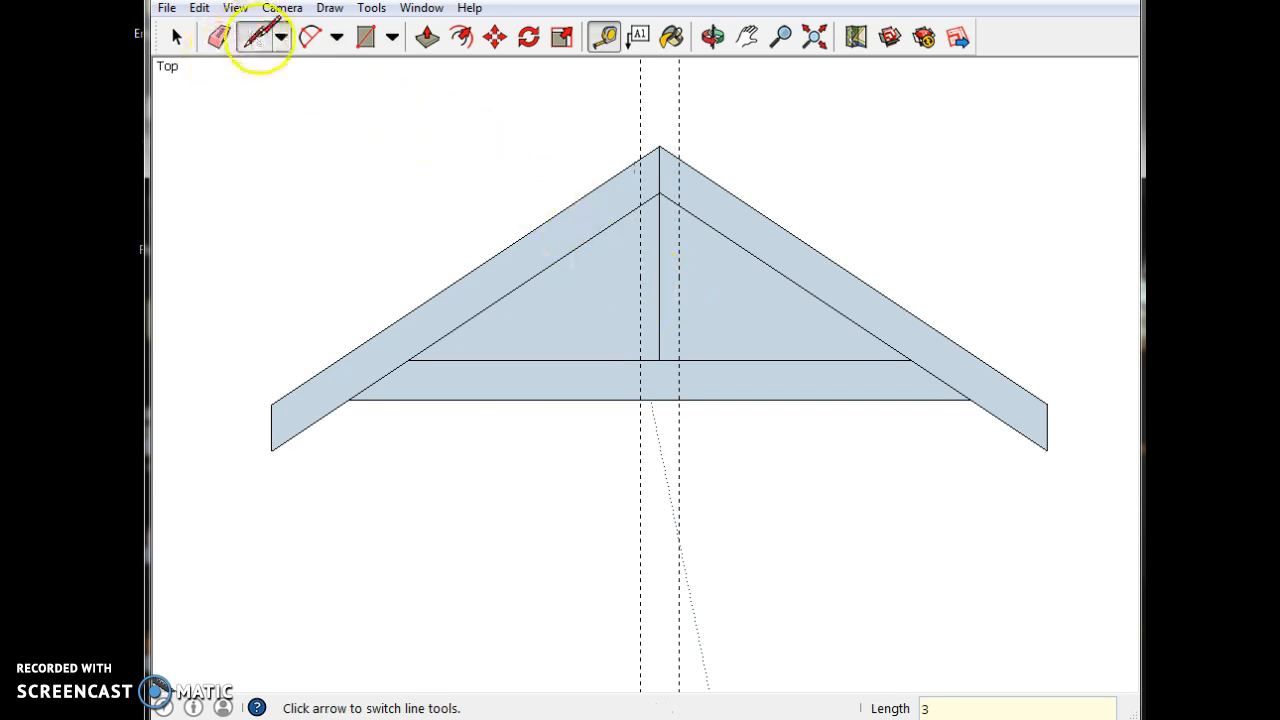
# Draw the centre post's two sides along the guides between the rafters and bottom chord, and erase the centre line and guides
pyautogui.click(254, 37)
pyautogui.click(640, 205)
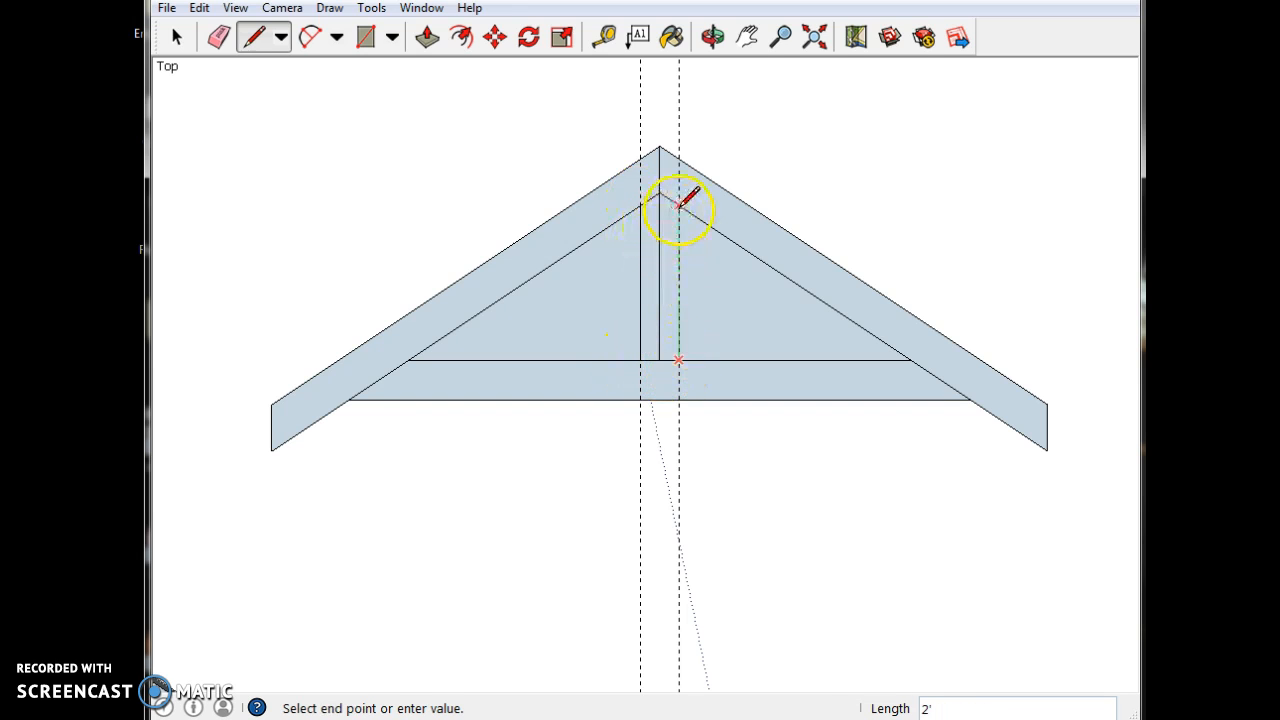
pyautogui.click(219, 37)
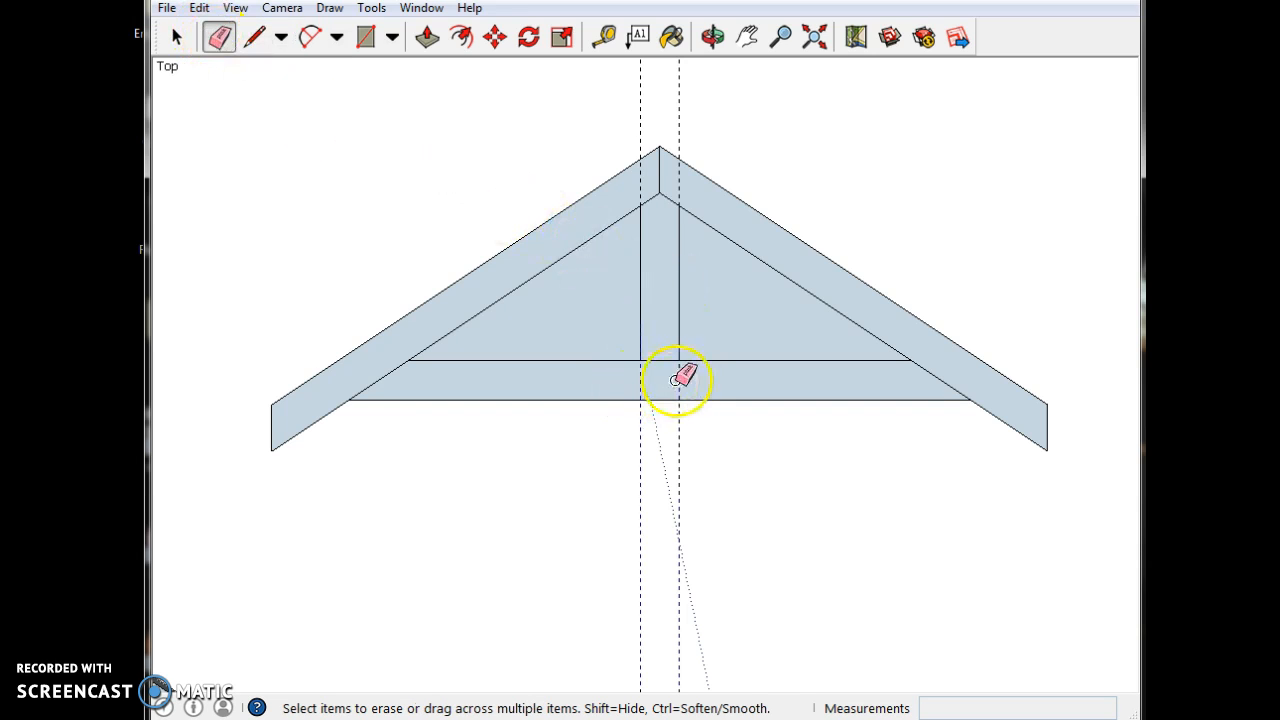
pyautogui.click(177, 37)
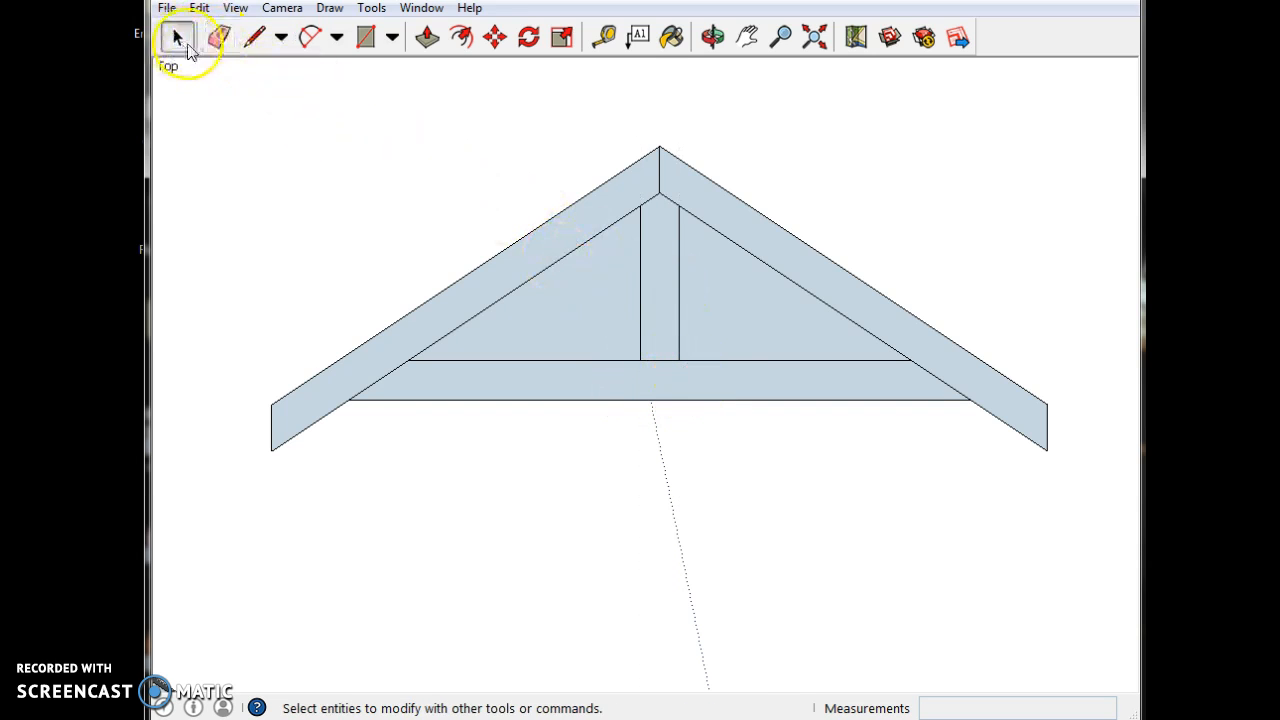
# Delete the two triangular faces on either side of the centre post
pyautogui.click(597, 300)
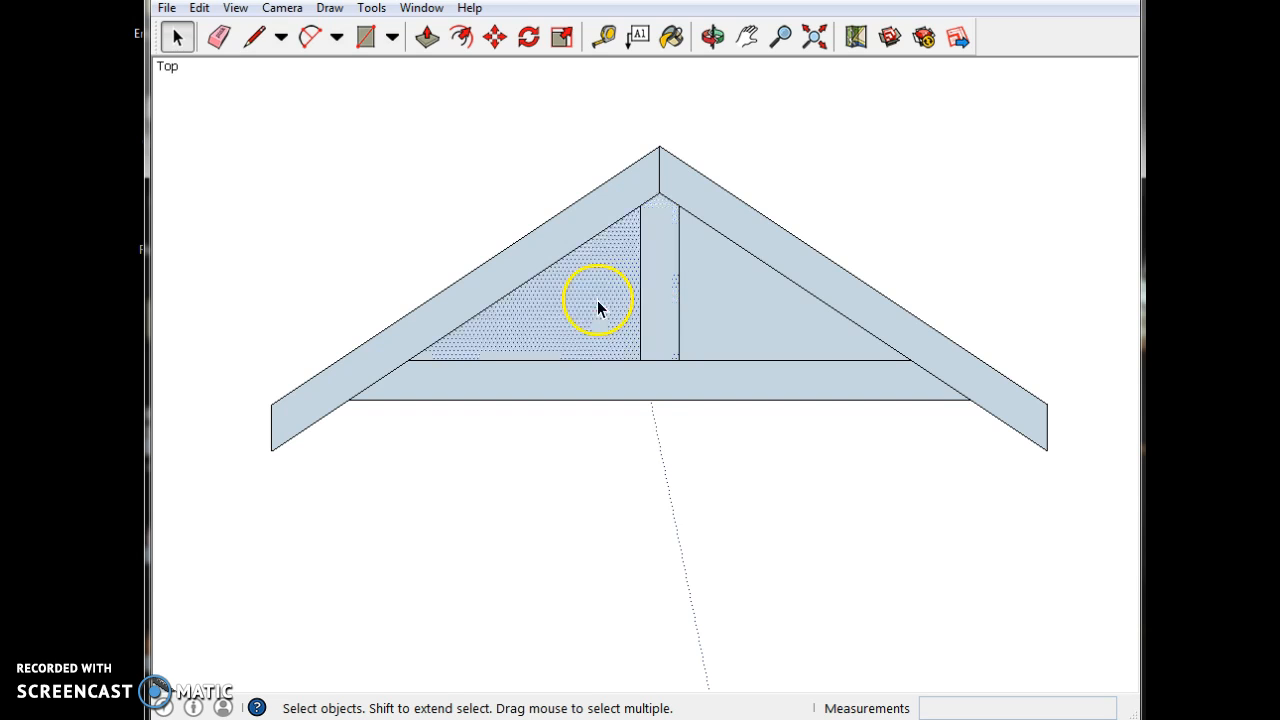
pyautogui.press('Delete')
pyautogui.click(799, 336)
pyautogui.press('Delete')
# Orbit out of the top view and delete the flat truss drawing, keeping the truss that already has thickness
pyautogui.click(712, 37)
pyautogui.moveTo(675, 450); pyautogui.dragTo(623, 366)
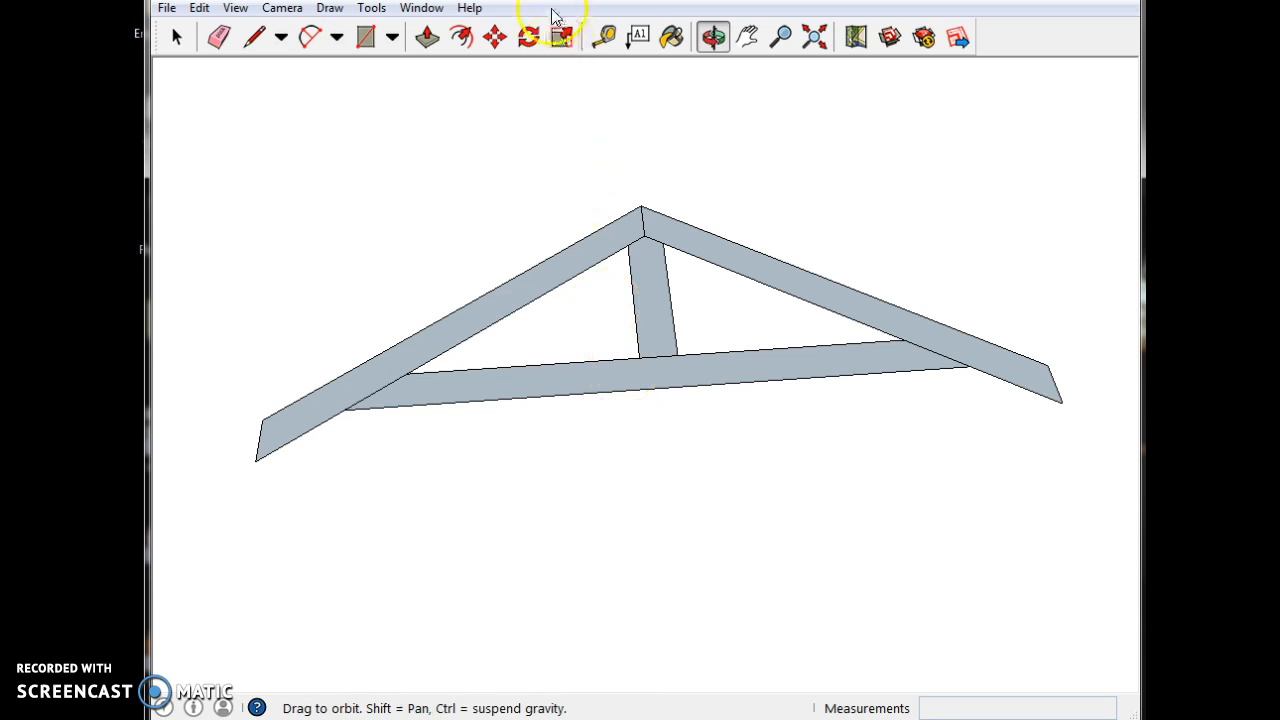
pyautogui.moveTo(612, 208); pyautogui.dragTo(404, 236)
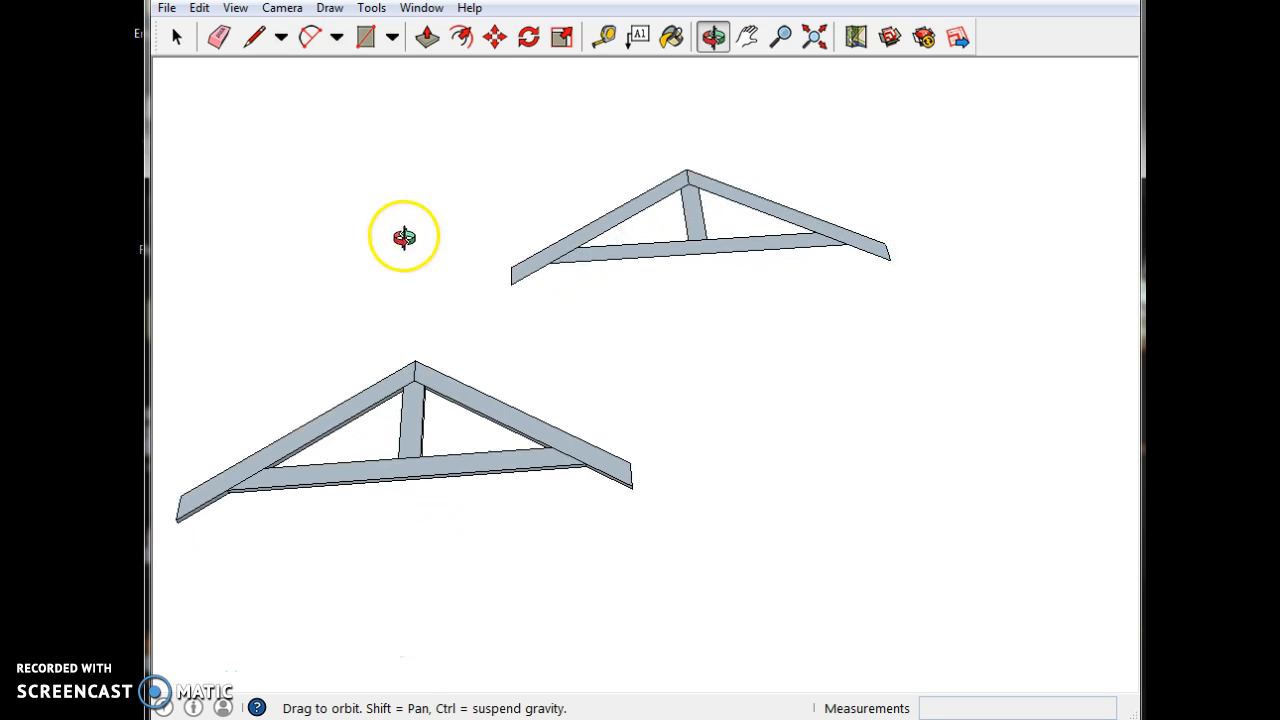
pyautogui.click(175, 36)
pyautogui.moveTo(546, 208); pyautogui.dragTo(919, 332)
pyautogui.press('Delete')
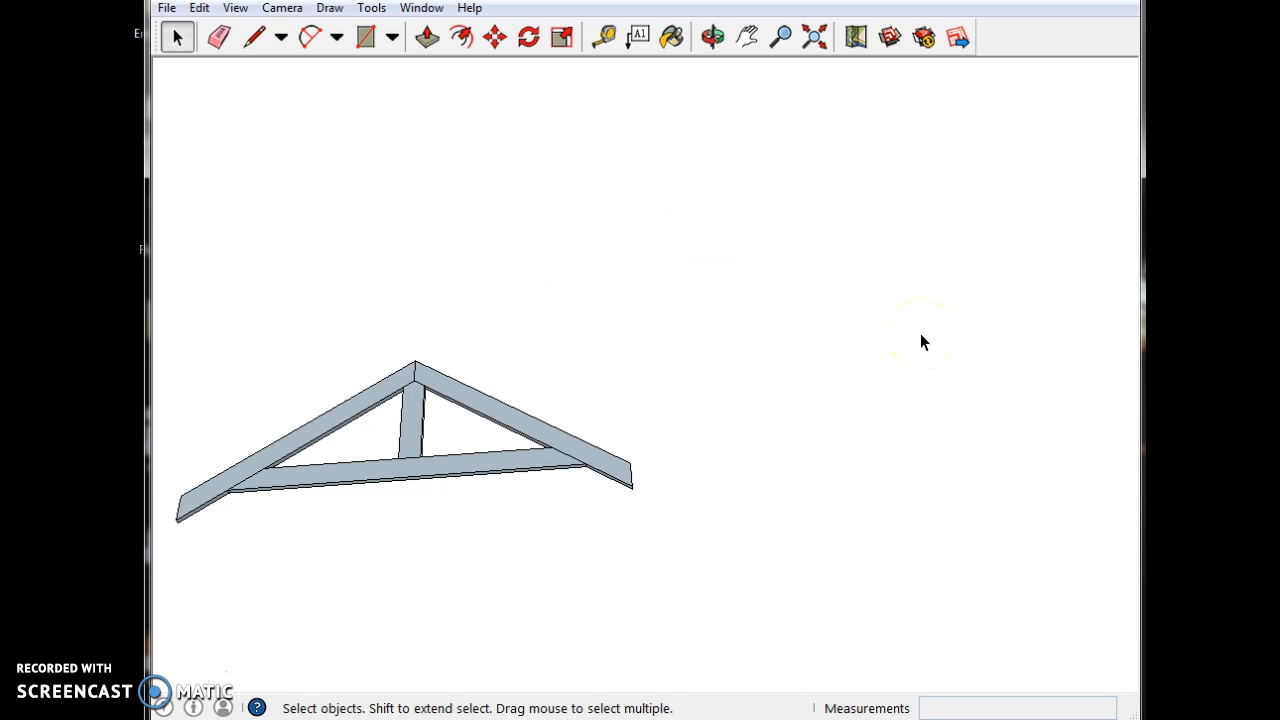
# Show the truss and wall framing in the standard top view and centre the wall framing for a closer look
pyautogui.scroll(-4, 620, 210)
pyautogui.scroll(3, 490, 599)
pyautogui.scroll(-1, 501, 606)
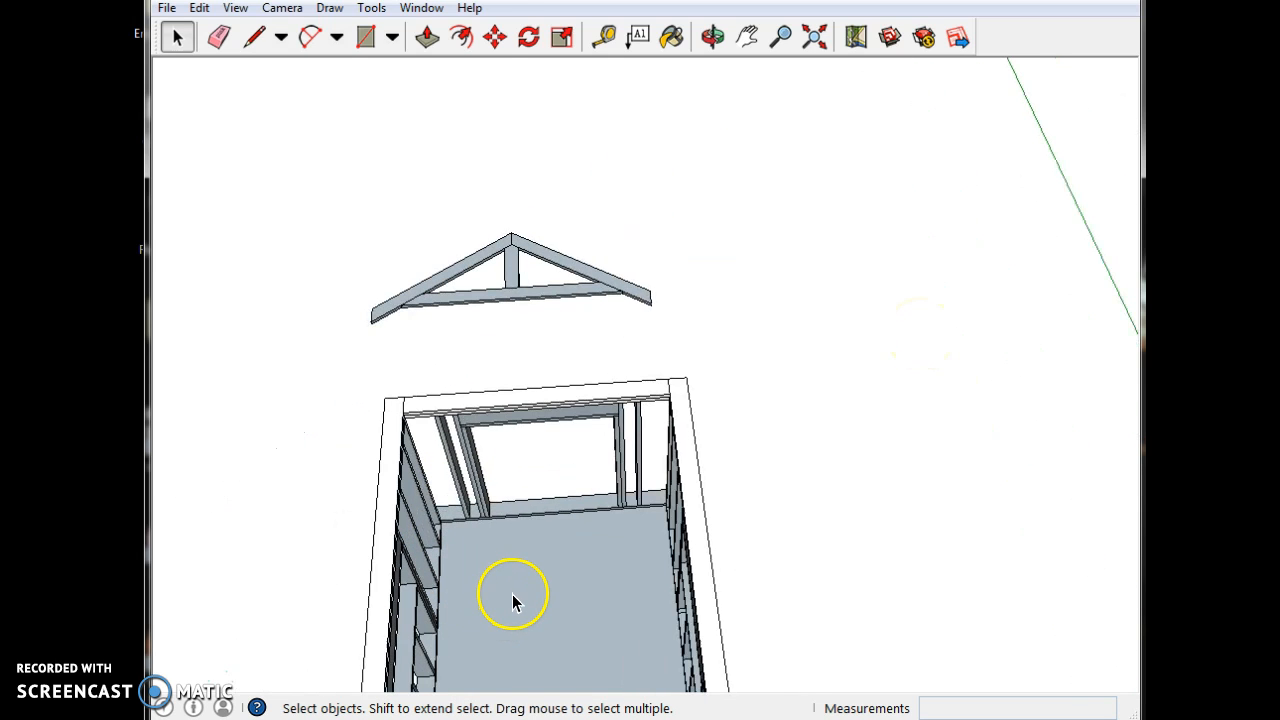
pyautogui.click(283, 8)
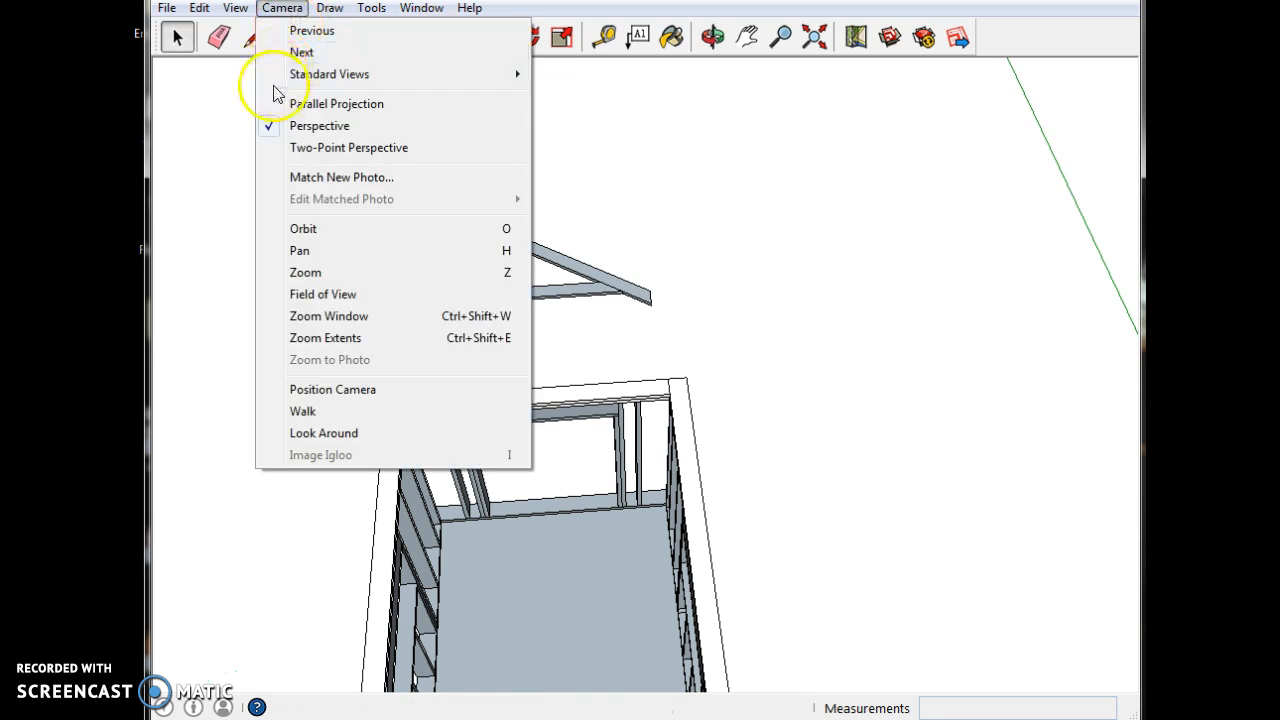
pyautogui.moveTo(325, 86)
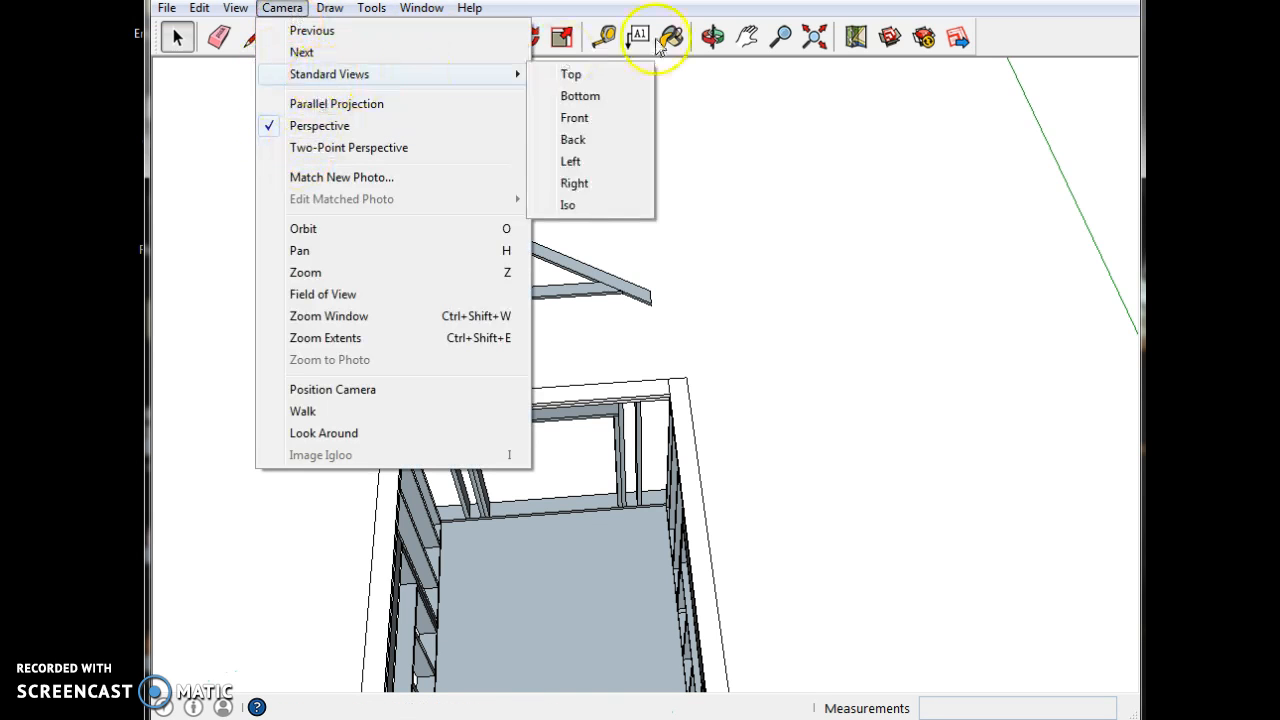
pyautogui.click(608, 78)
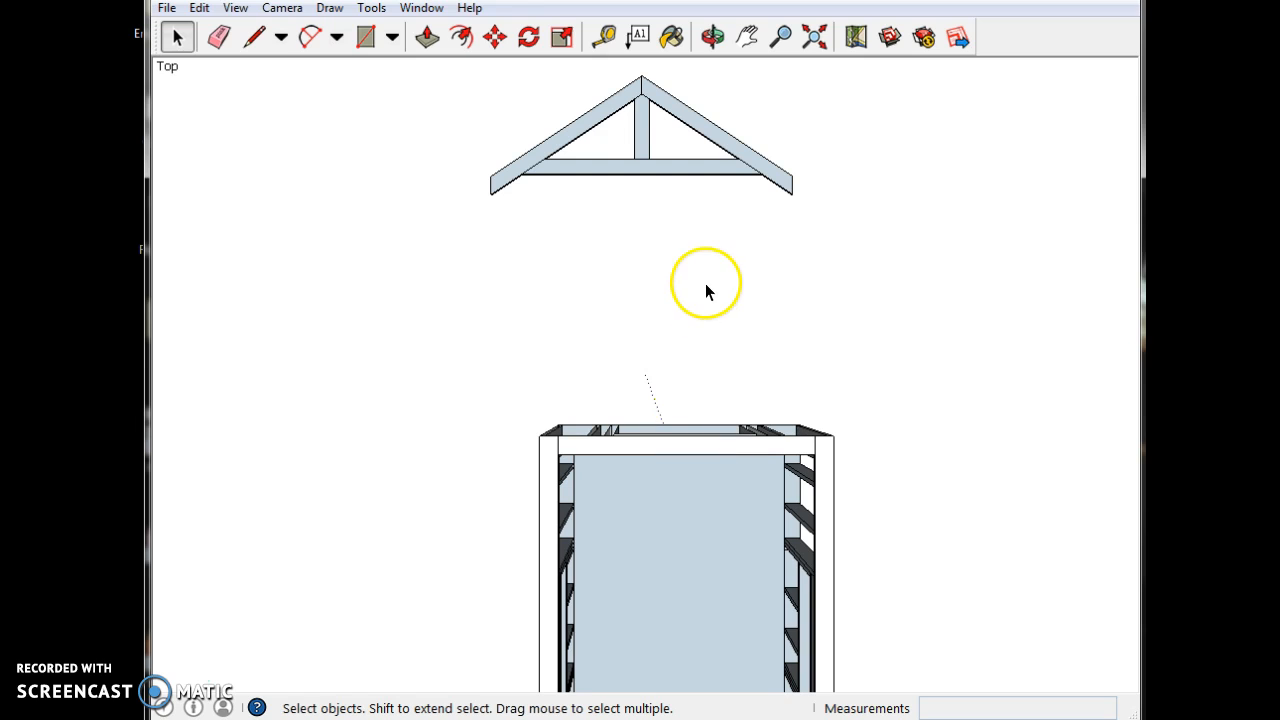
pyautogui.click(748, 38)
pyautogui.moveTo(571, 391); pyautogui.dragTo(424, 155)
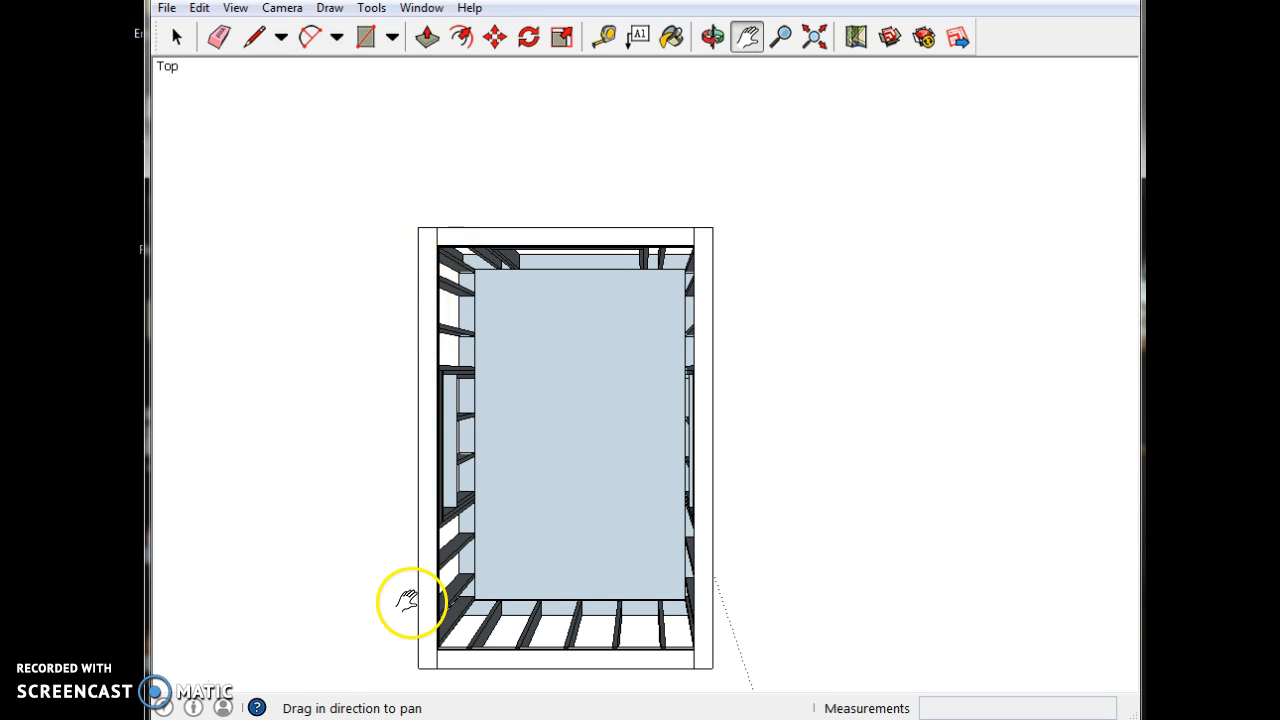
pyautogui.scroll(3, 435, 300)
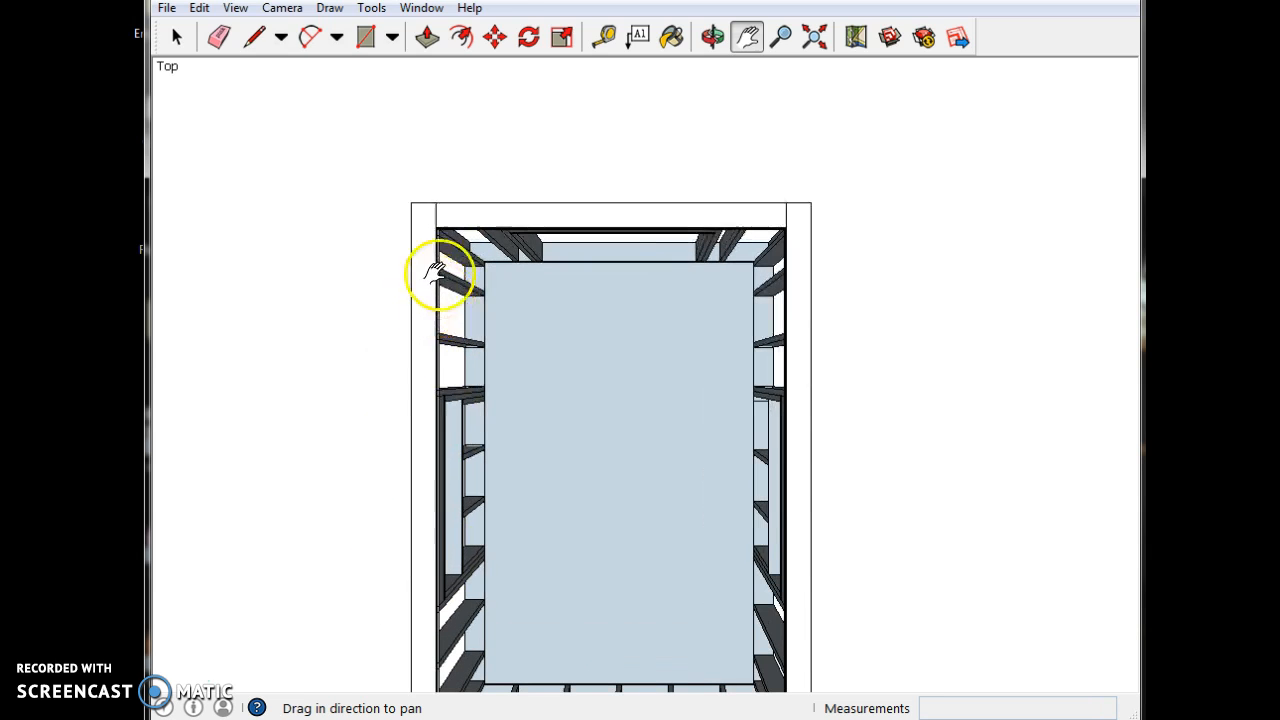
pyautogui.click(604, 37)
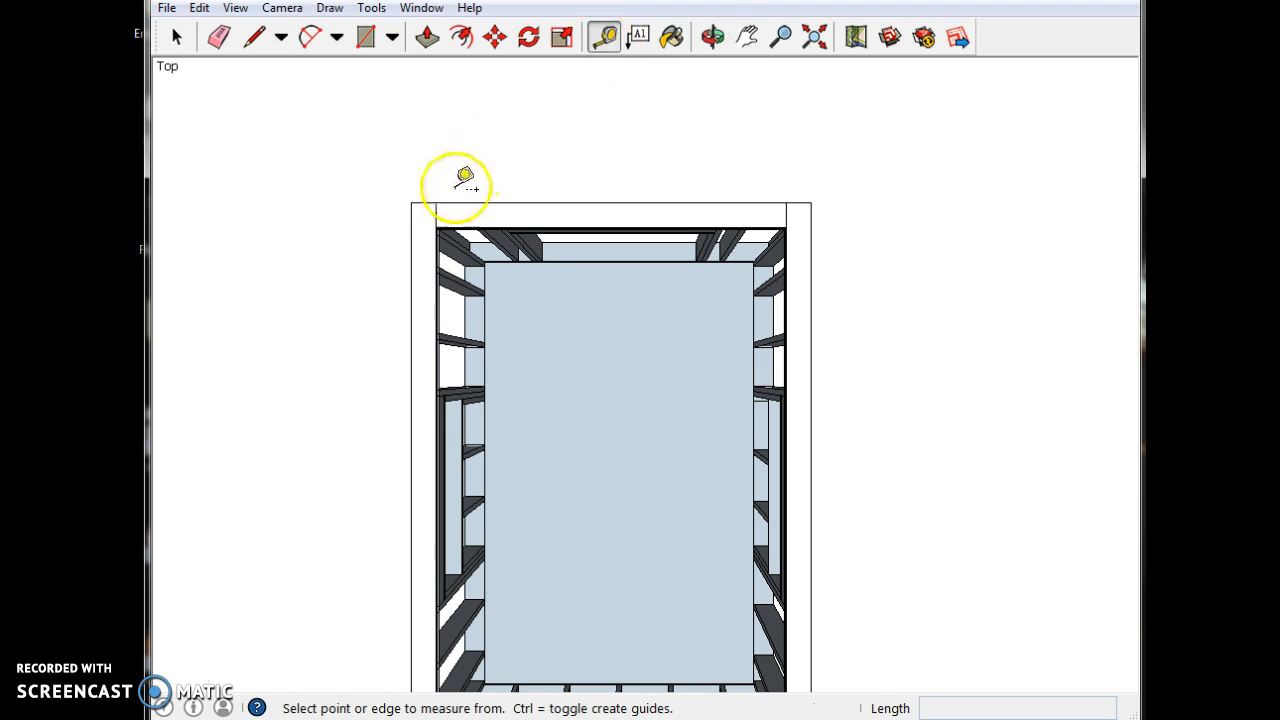
pyautogui.scroll(2, 456, 183)
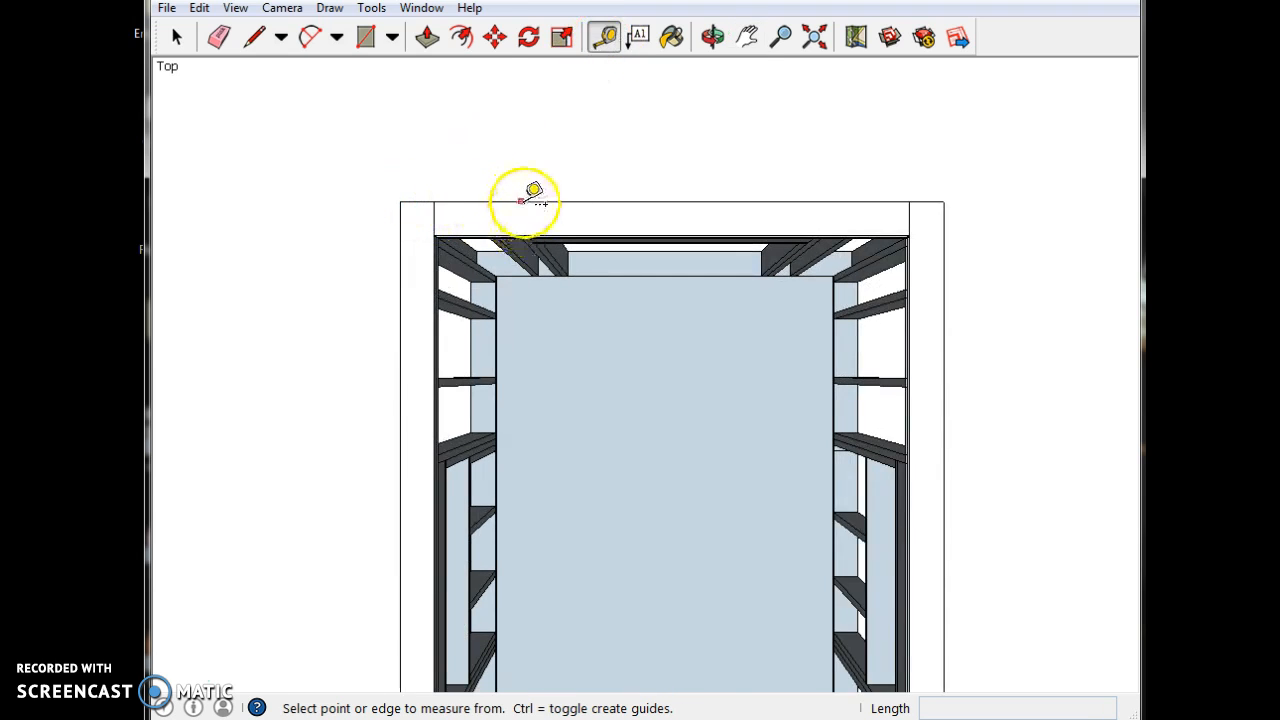
pyautogui.scroll(-5, 420, 270)
pyautogui.scroll(-1, 340, 405)
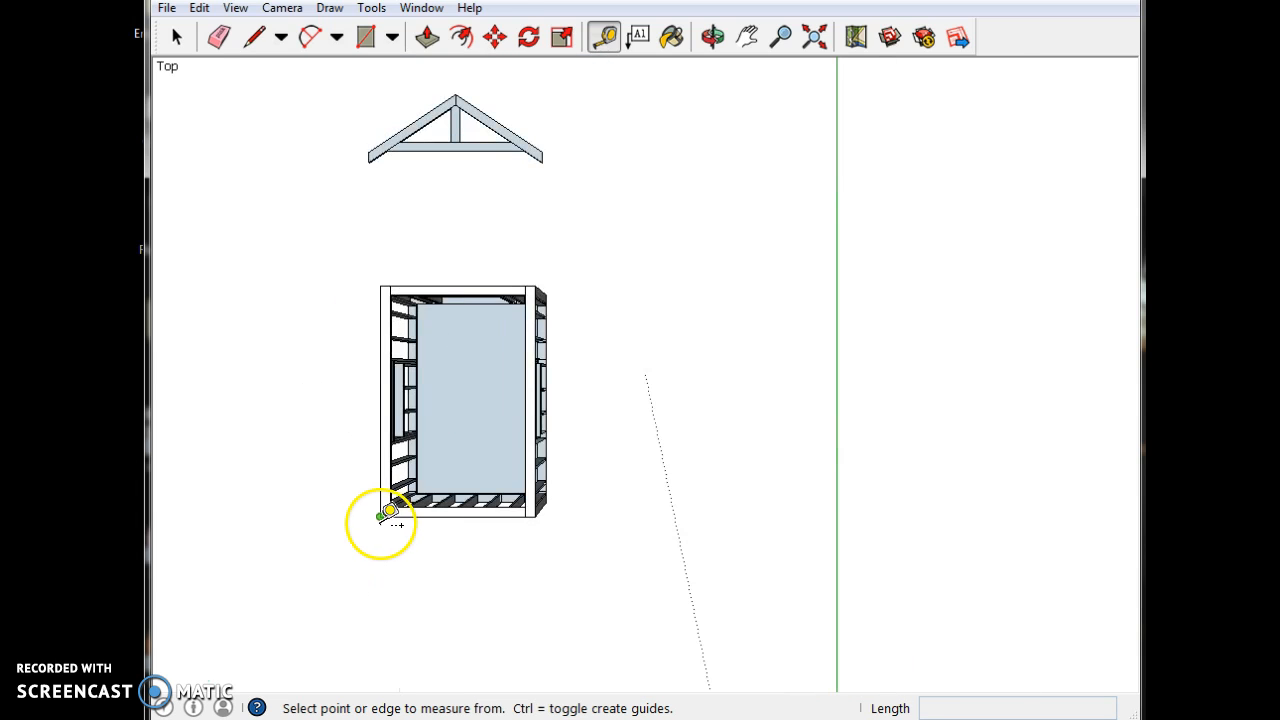
pyautogui.scroll(1, 409, 191)
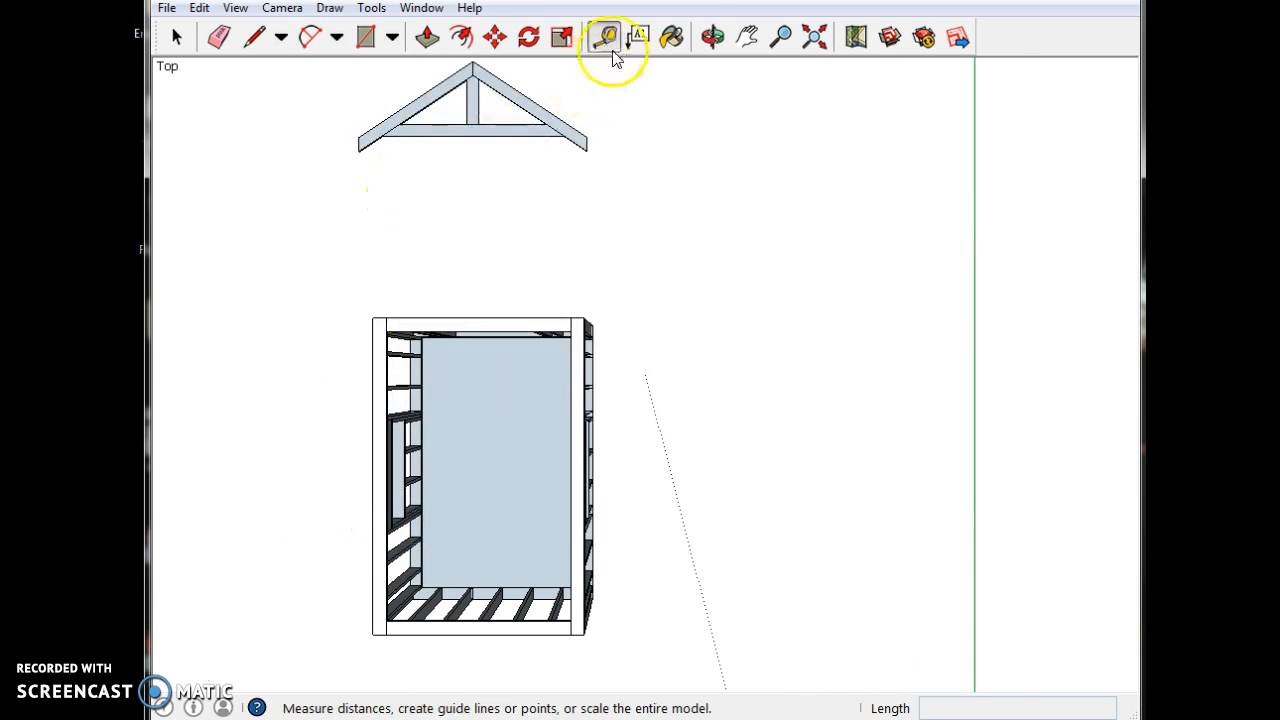
# Select the whole flat truss and rotate it 90 degrees about the midpoint of its rafter tail so it stands upright
pyautogui.click(712, 37)
pyautogui.moveTo(410, 420); pyautogui.dragTo(780, 340)
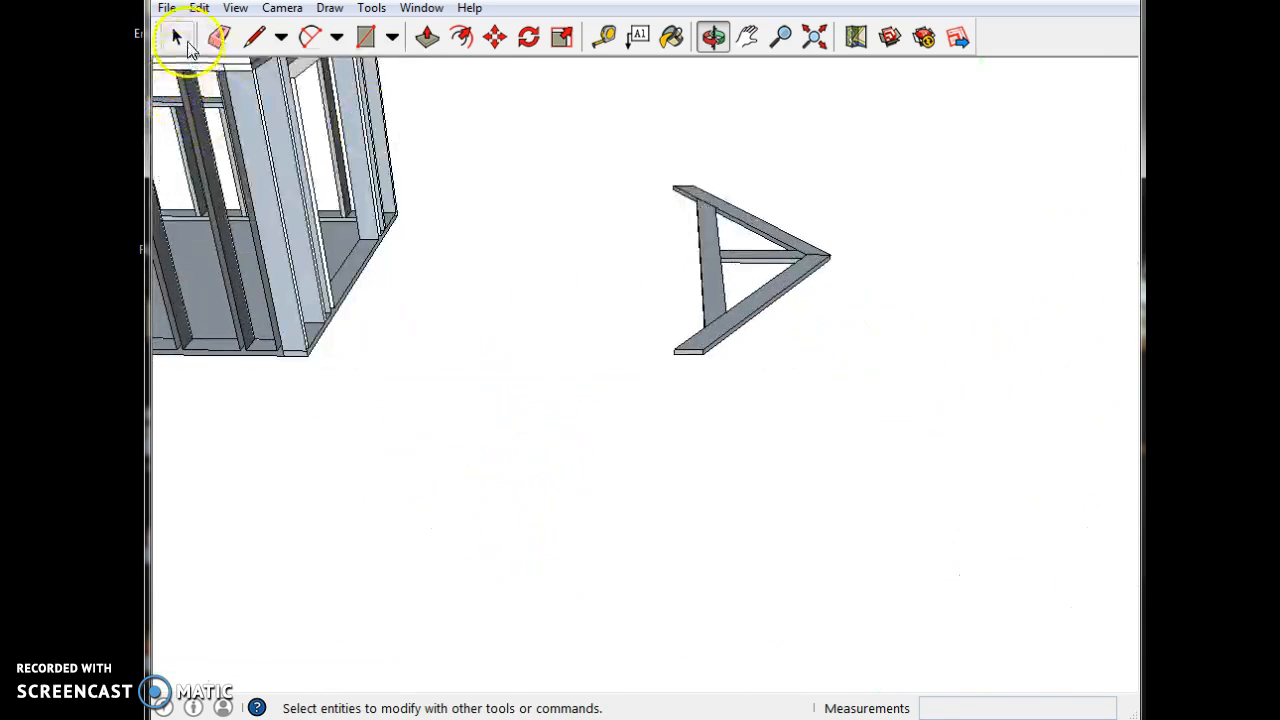
pyautogui.moveTo(582, 135); pyautogui.dragTo(451, 105)
pyautogui.click(177, 37)
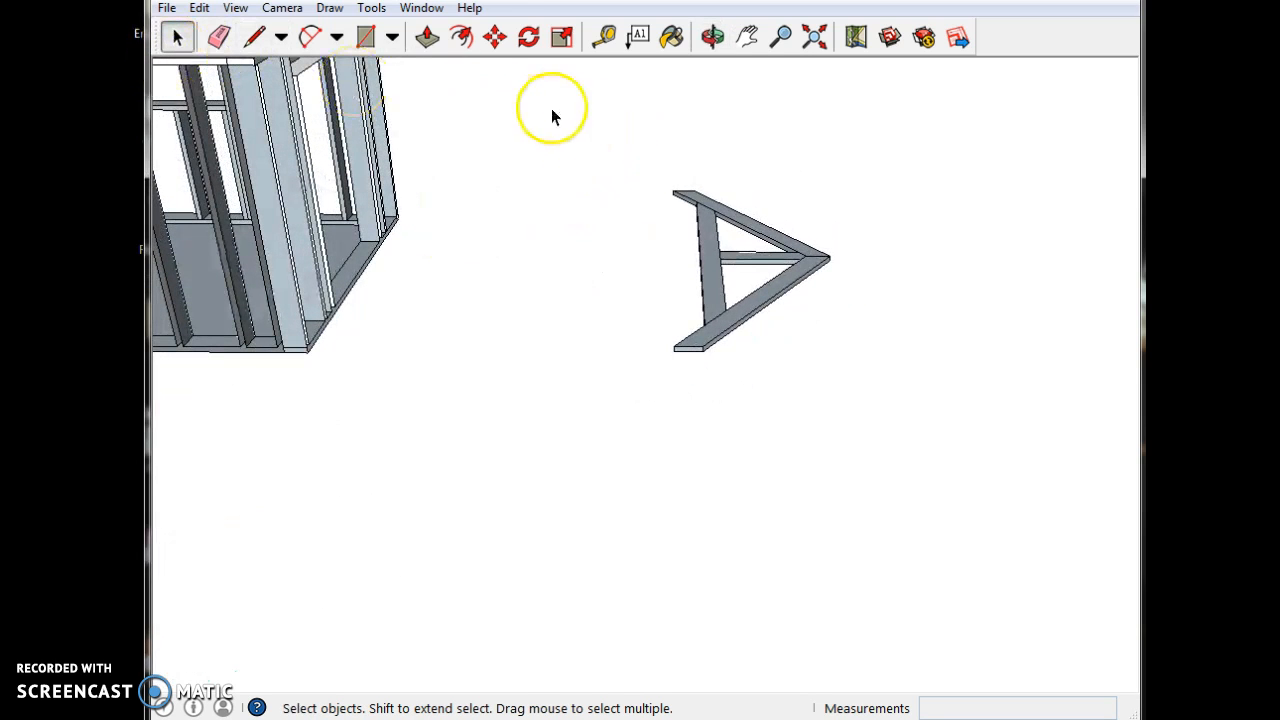
pyautogui.moveTo(643, 211); pyautogui.dragTo(948, 423)
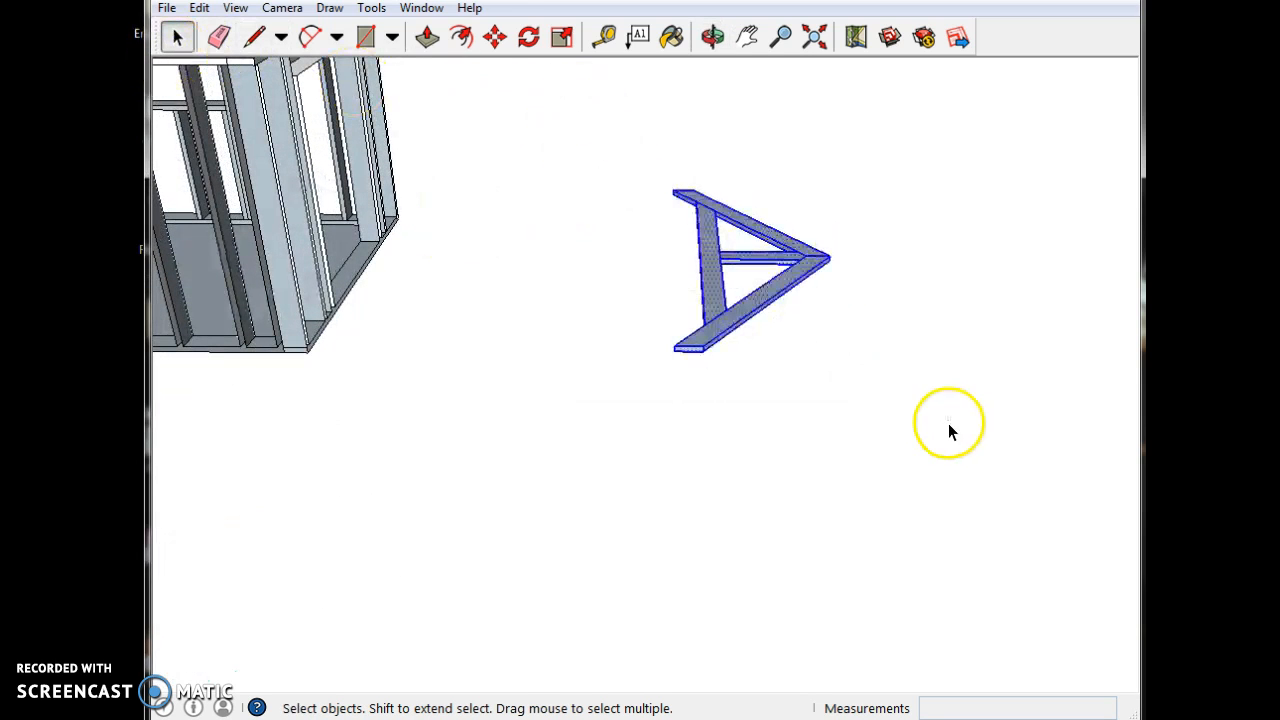
pyautogui.click(529, 37)
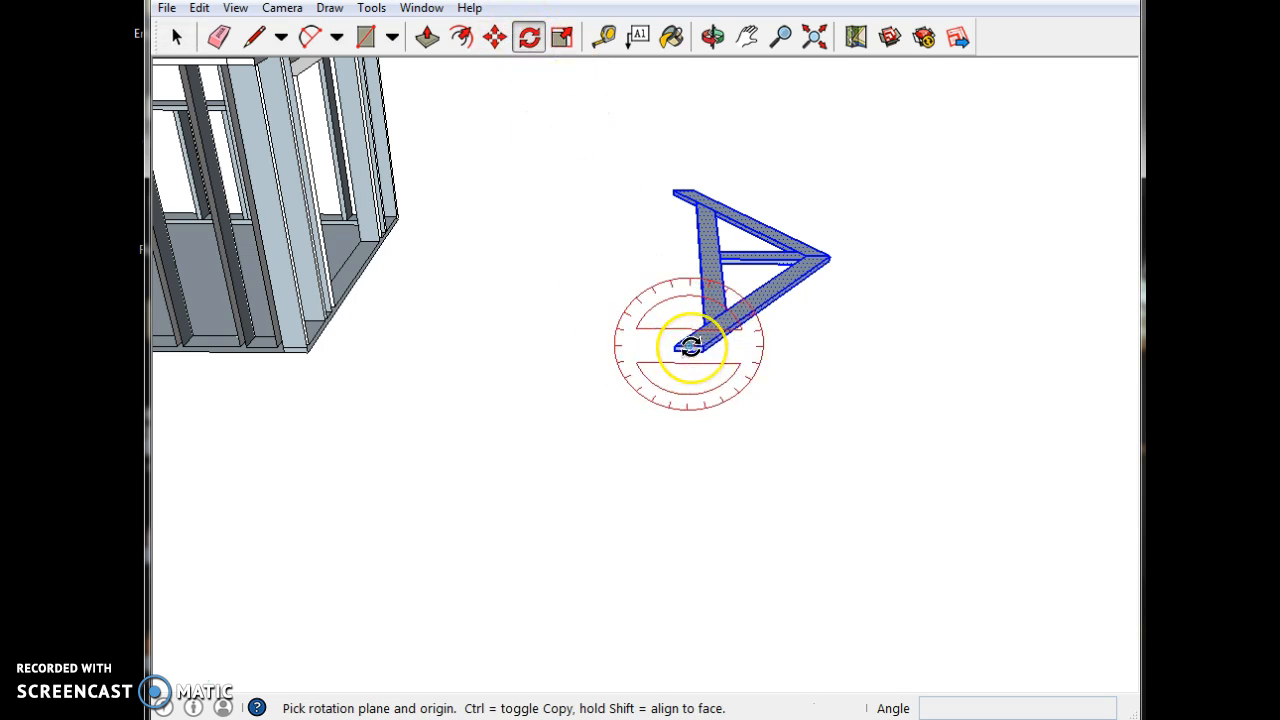
pyautogui.scroll(2, 692, 346)
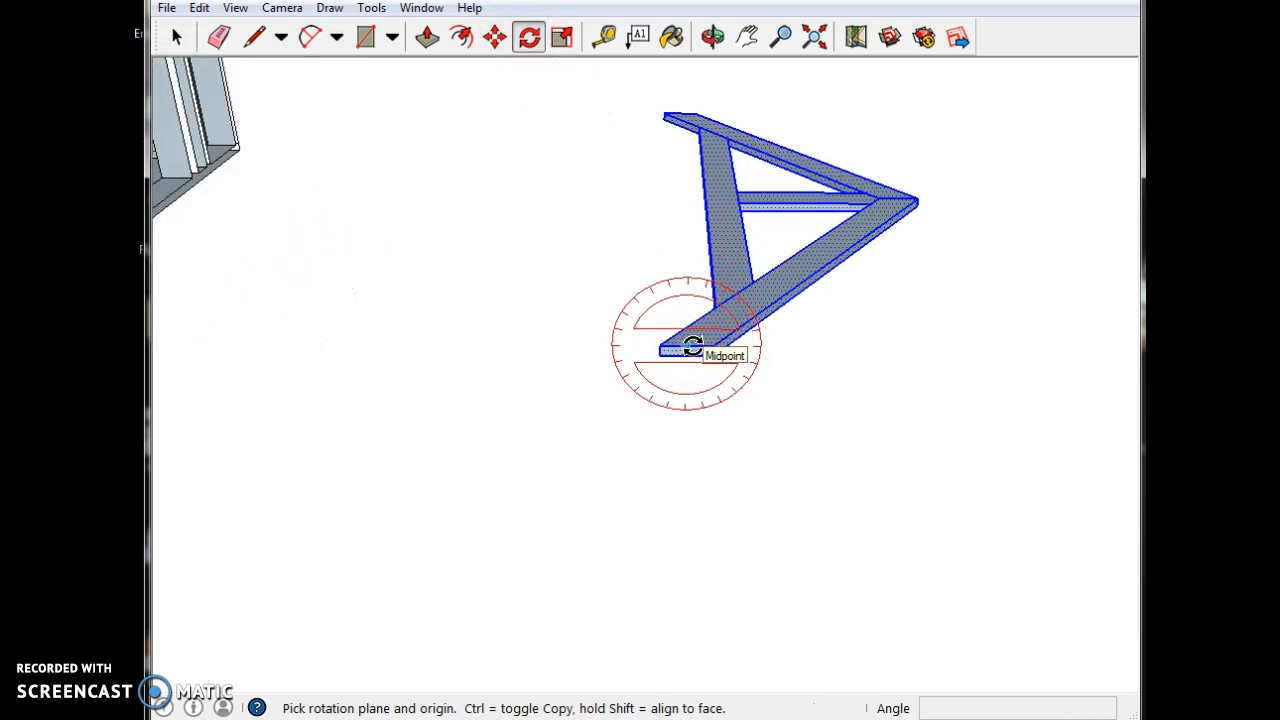
pyautogui.moveTo(692, 346); pyautogui.dragTo(949, 286)
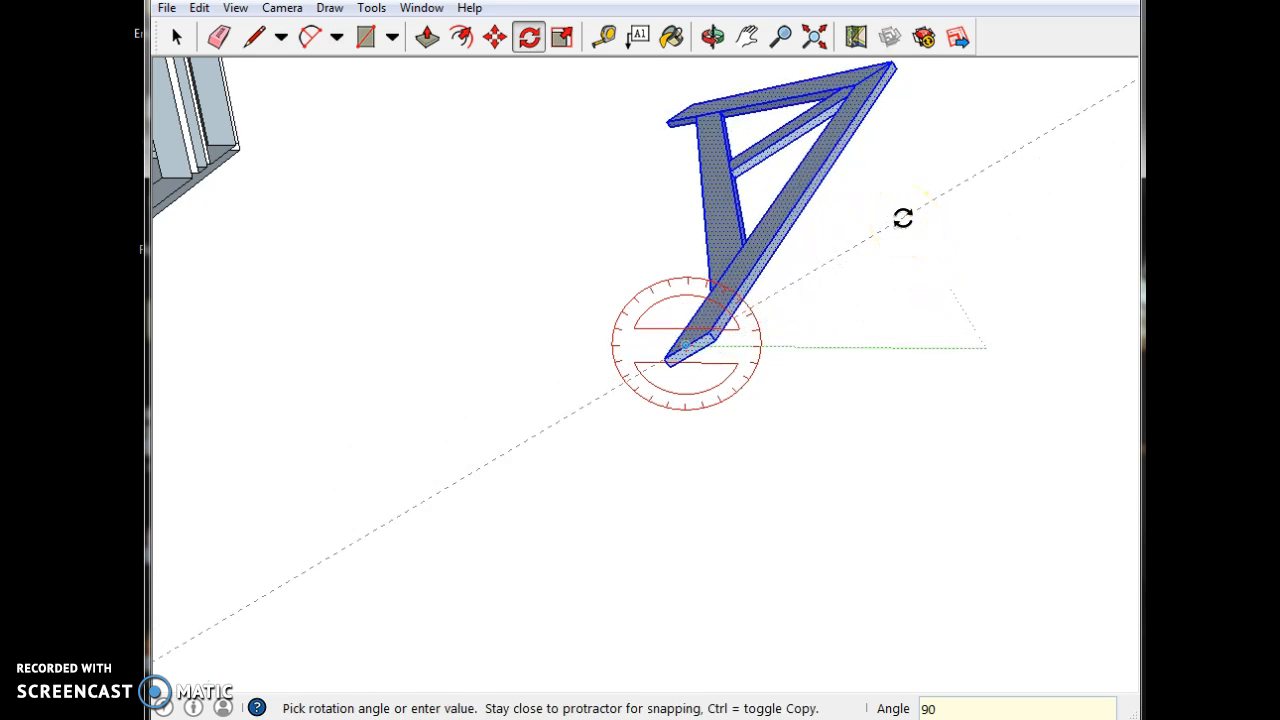
pyautogui.press('Return')
# Copy the upright truss and place five duplicates in the open space beyond the end of the wall framing
pyautogui.scroll(1, 391, 386)
pyautogui.scroll(-5, 548, 446)
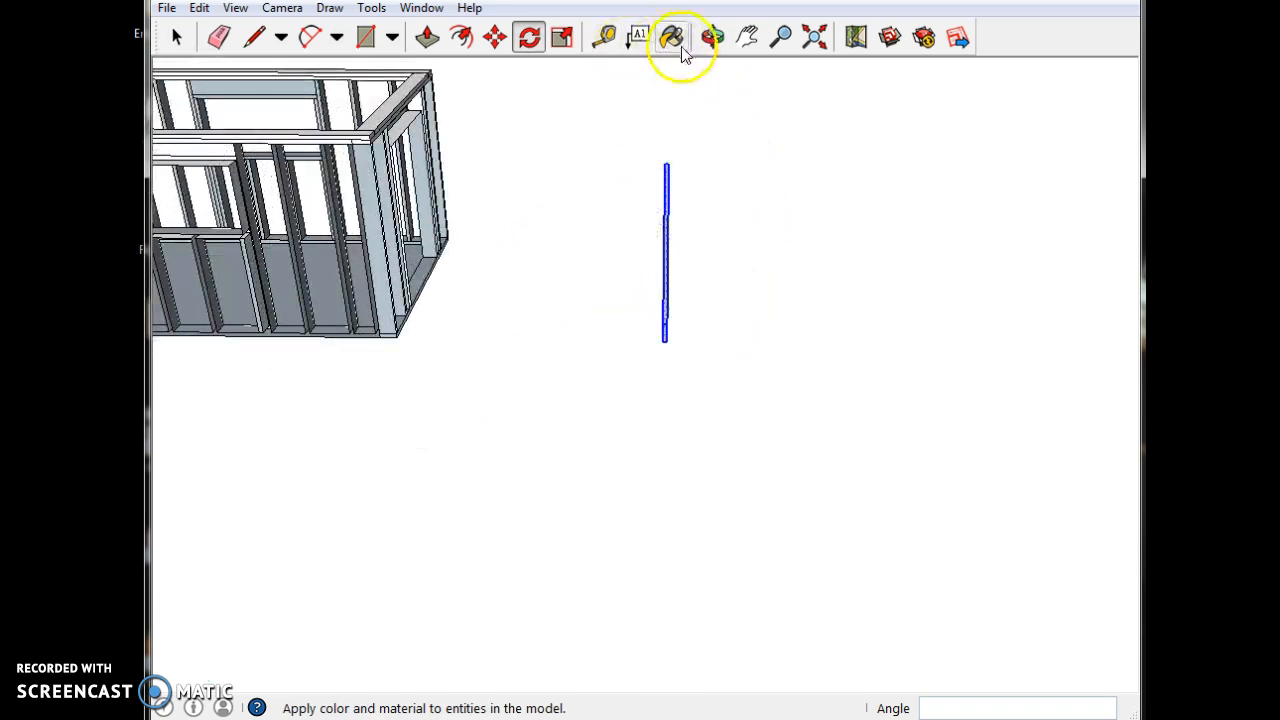
pyautogui.click(176, 38)
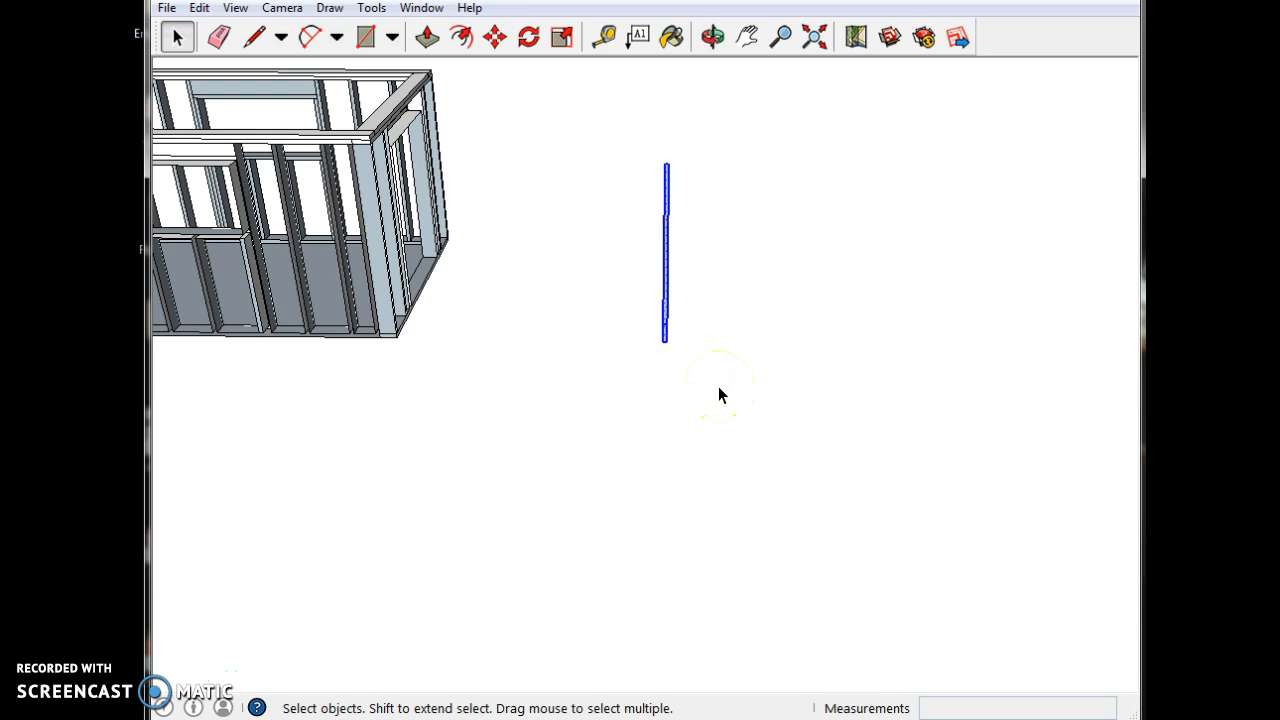
pyautogui.hotkey('ctrl', 'v')
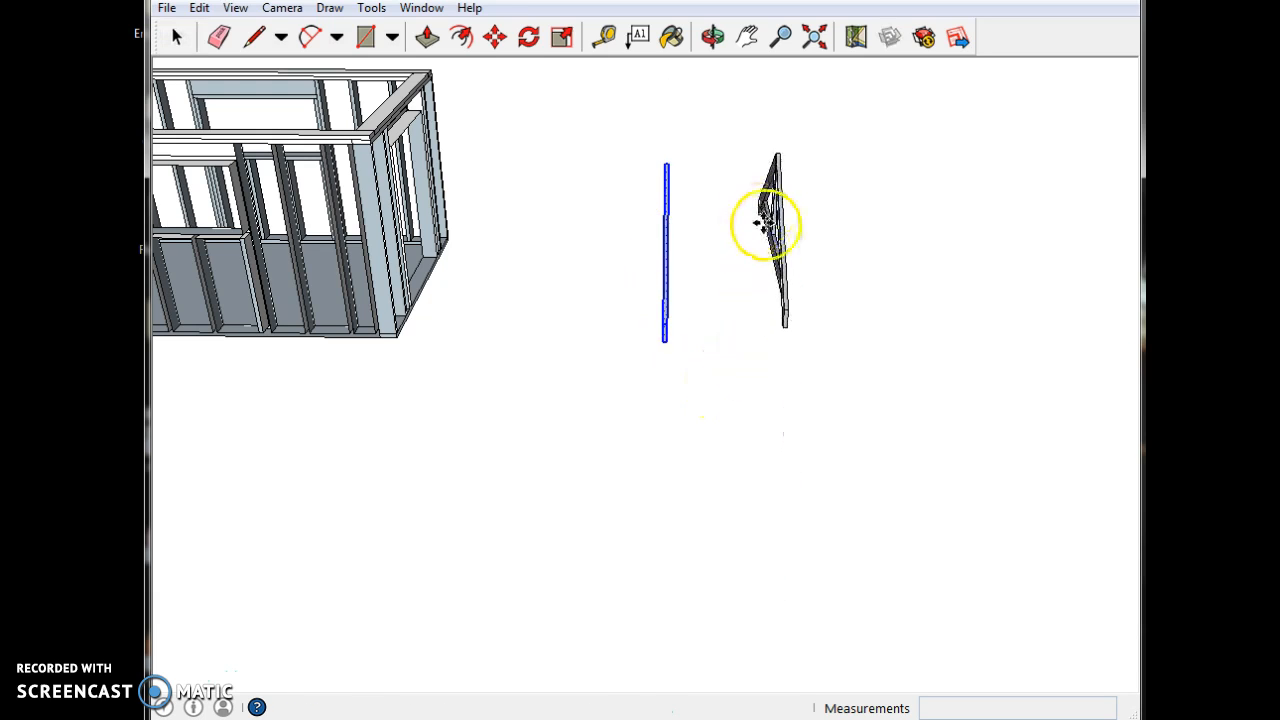
pyautogui.click(765, 222)
pyautogui.hotkey('ctrl', 'v')
pyautogui.click(915, 205)
pyautogui.hotkey('ctrl', 'v')
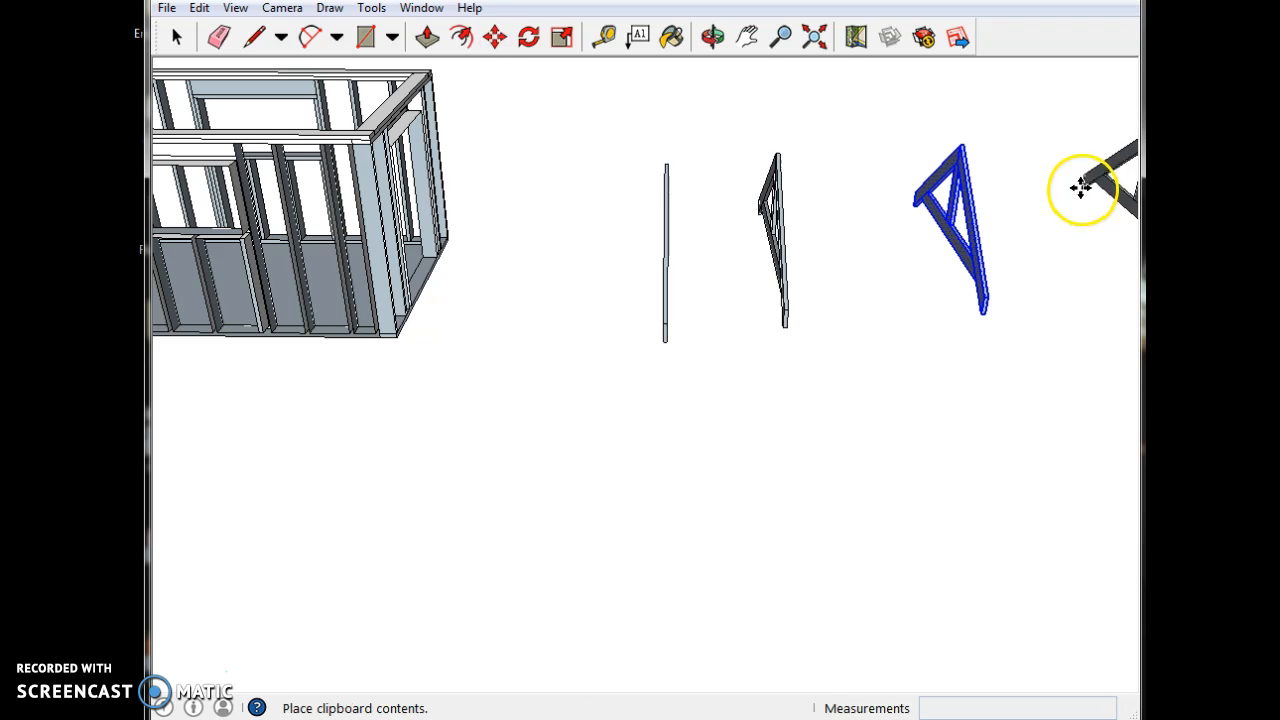
pyautogui.click(1080, 187)
pyautogui.hotkey('ctrl', 'v')
pyautogui.click(698, 590)
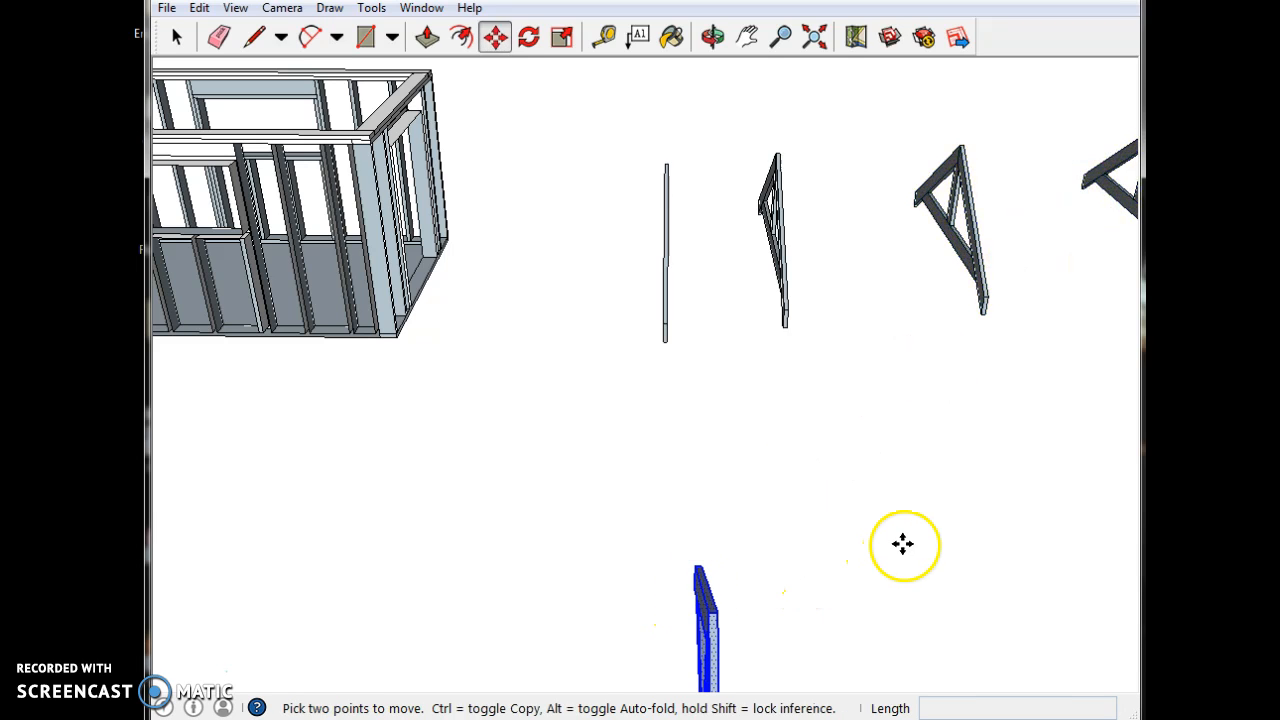
pyautogui.hotkey('ctrl', 'v')
pyautogui.click(923, 534)
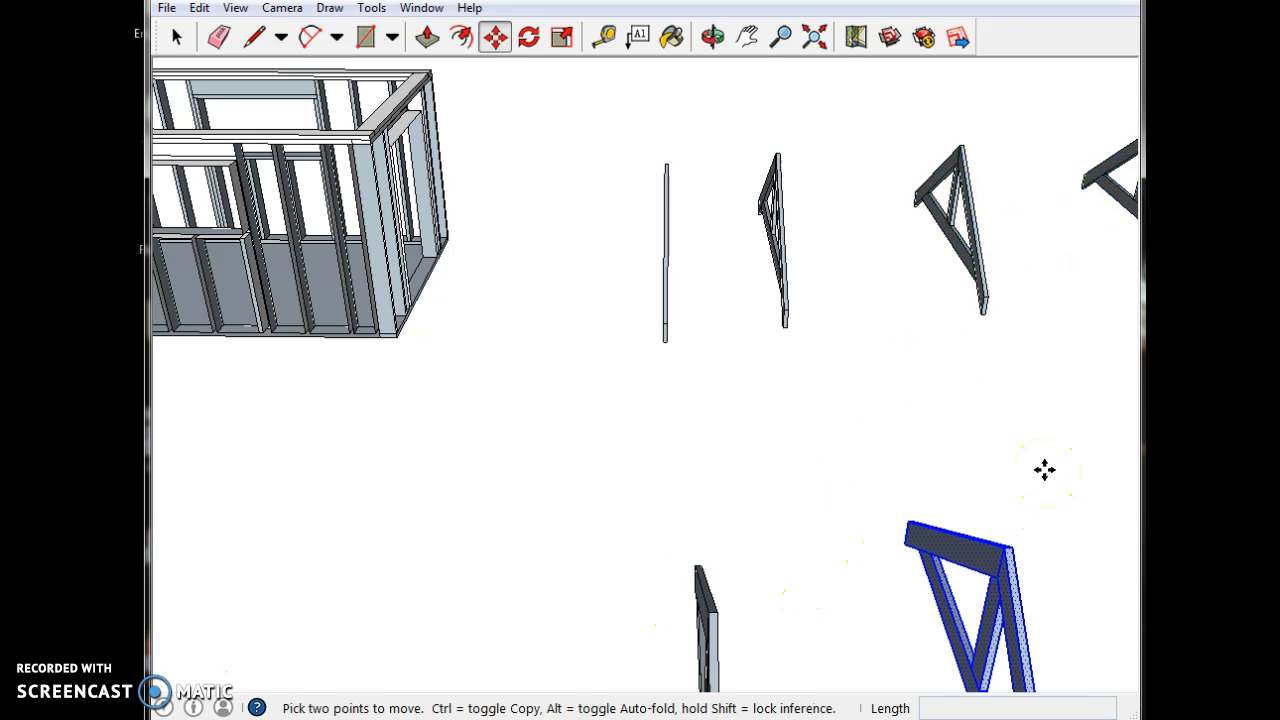
# Move the original truss by the corner where its bottom chord meets the rafter onto the top corner of the door-end wall
pyautogui.click(177, 37)
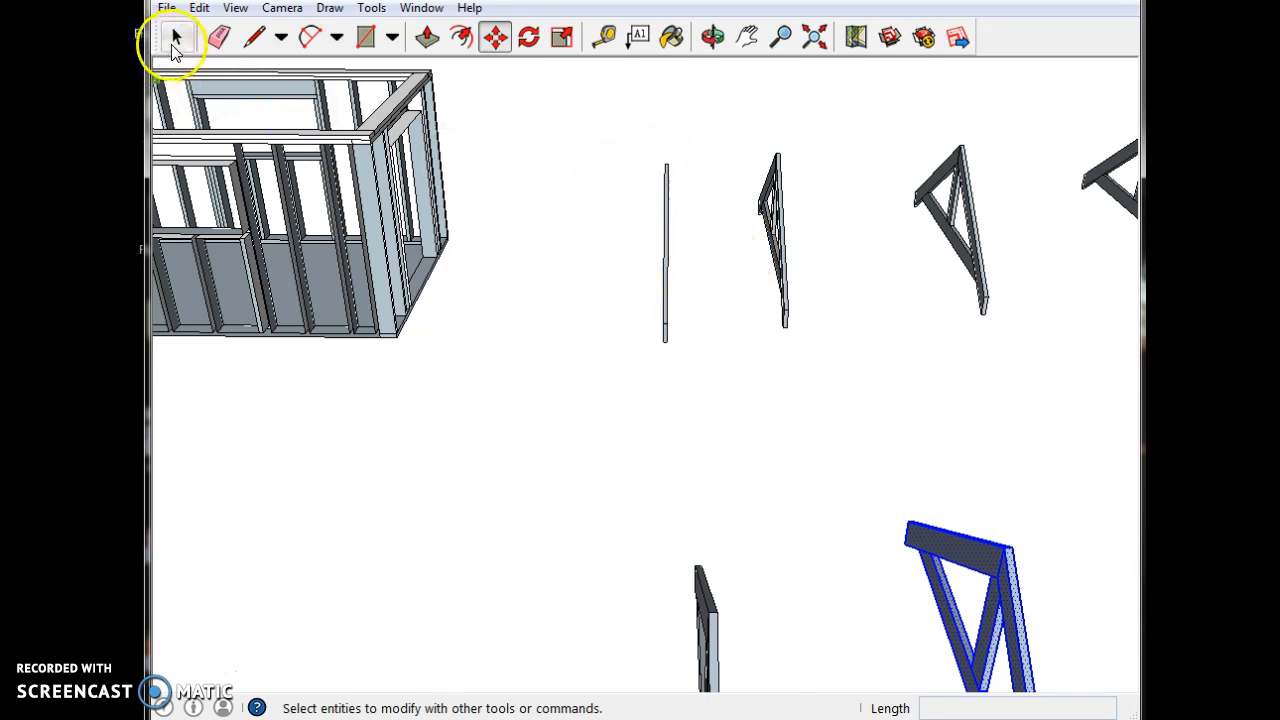
pyautogui.moveTo(583, 80); pyautogui.dragTo(712, 420)
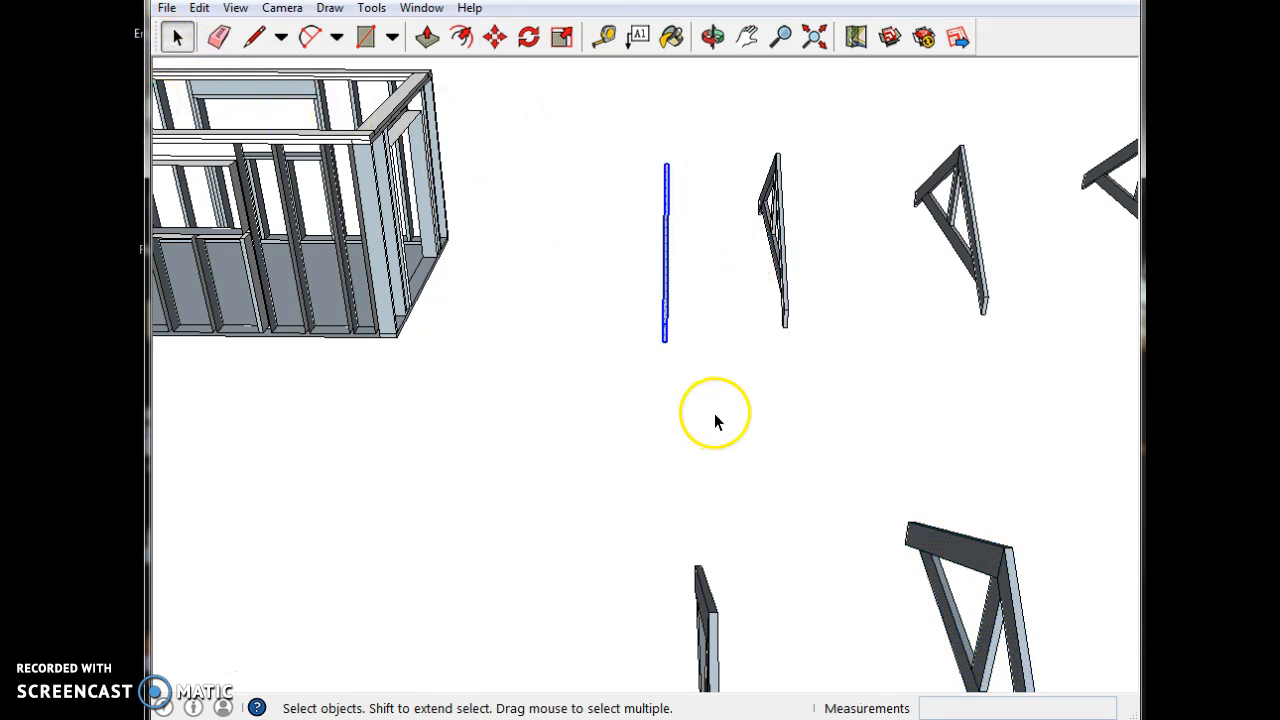
pyautogui.click(712, 37)
pyautogui.moveTo(509, 229); pyautogui.dragTo(736, 300)
pyautogui.scroll(5, 720, 315)
pyautogui.scroll(2, 440, 205)
pyautogui.scroll(-2, 471, 218)
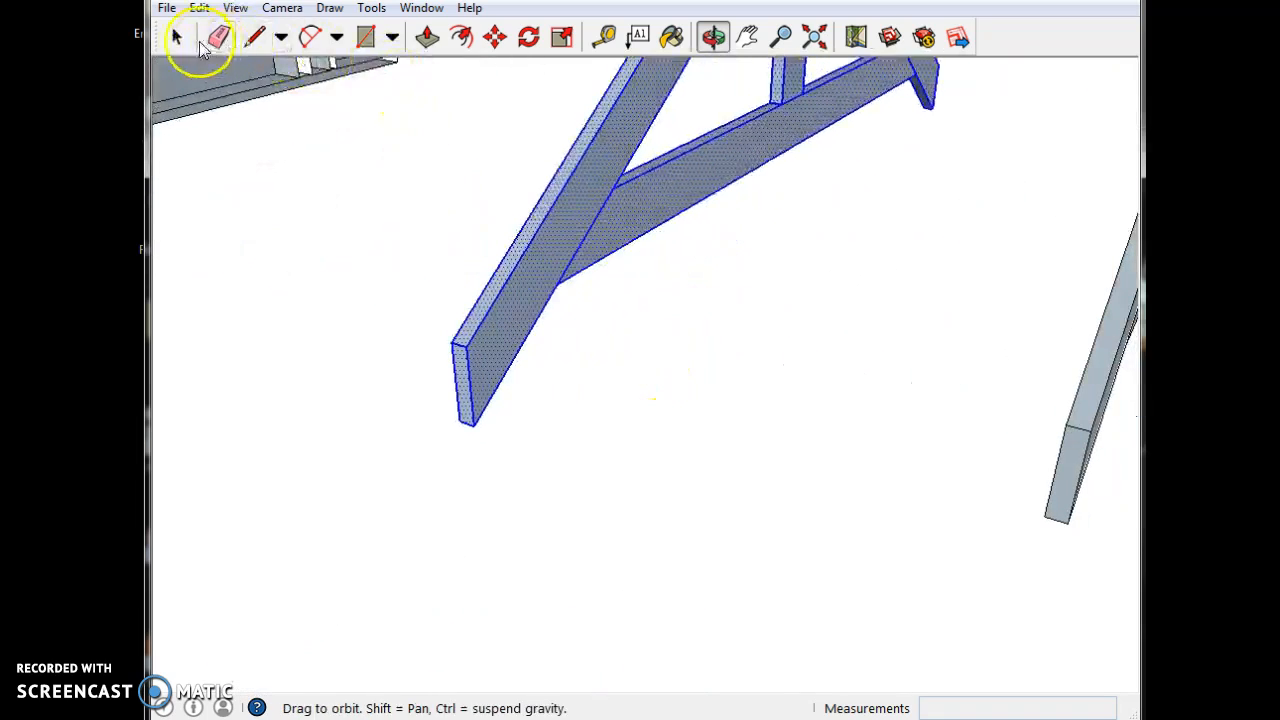
pyautogui.click(494, 37)
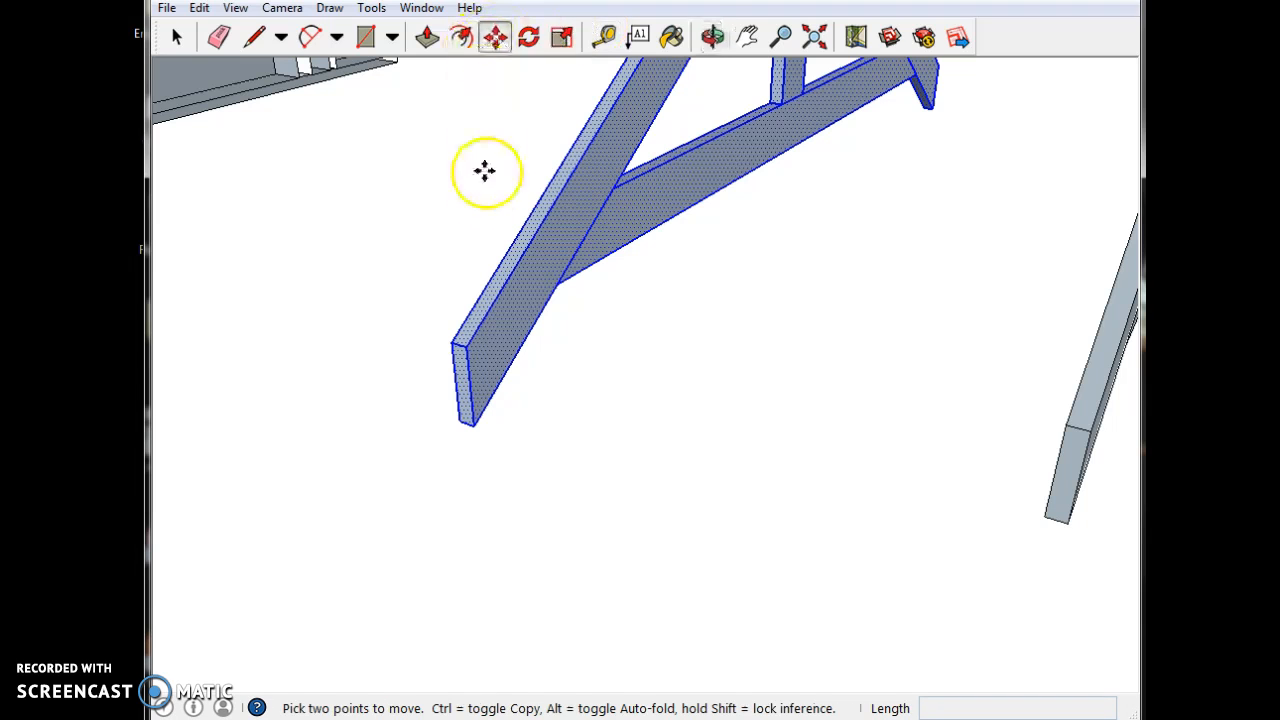
pyautogui.click(561, 287)
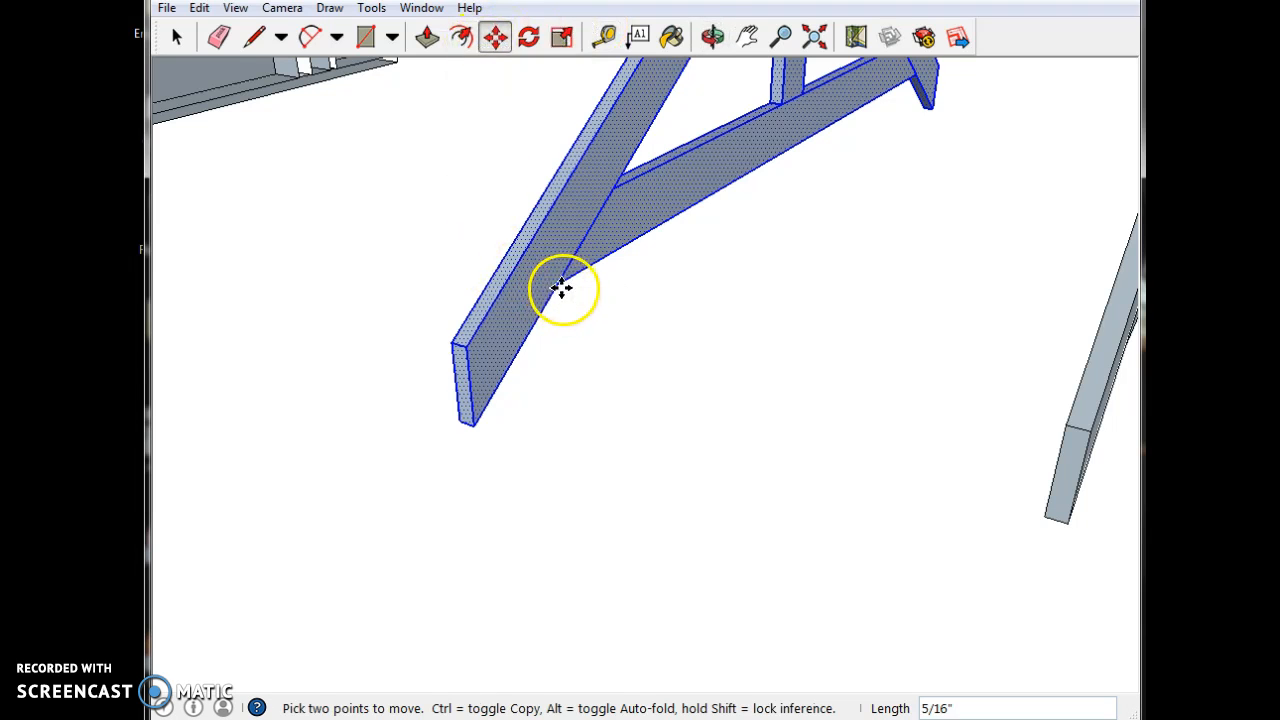
pyautogui.scroll(-6, 560, 288)
pyautogui.scroll(8, 343, 114)
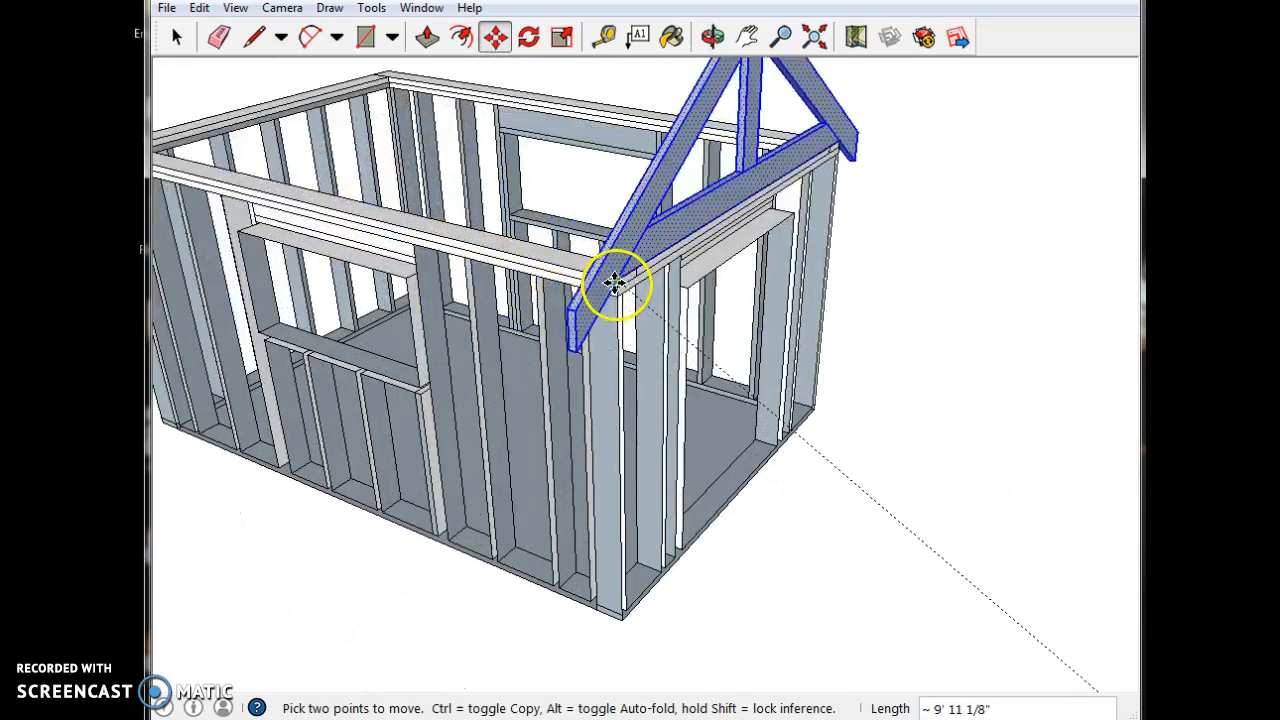
pyautogui.click(614, 284)
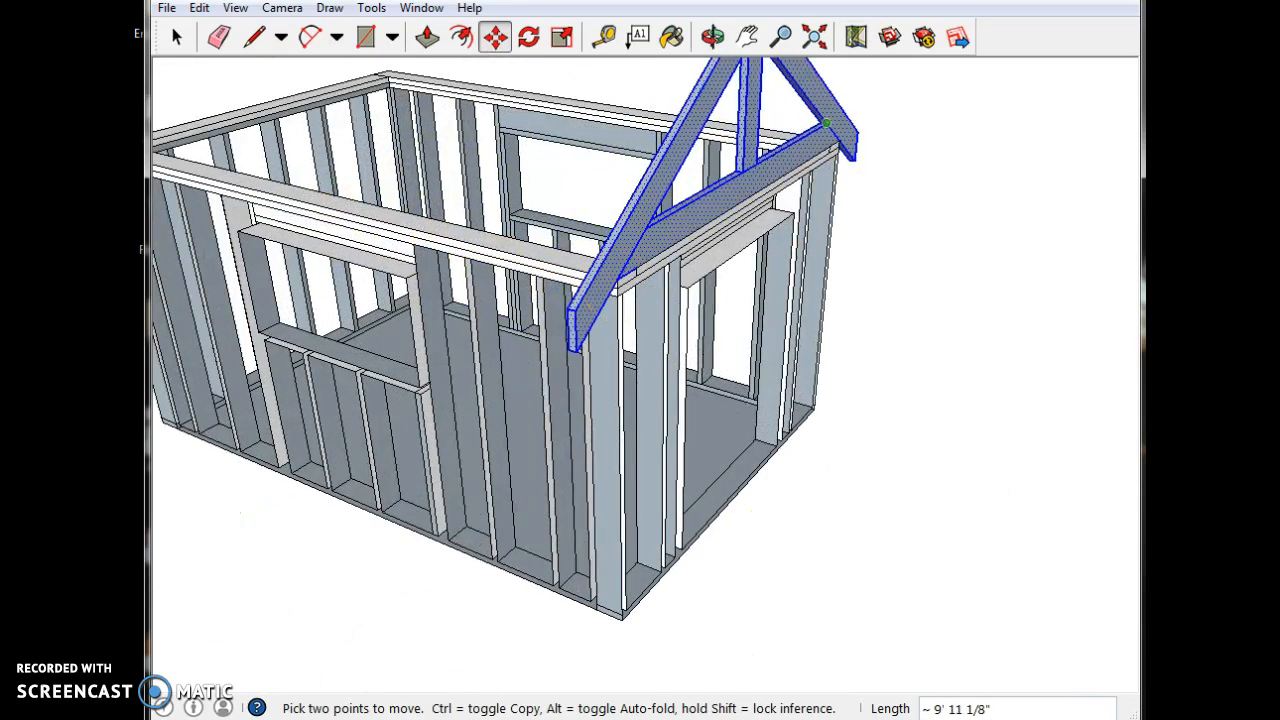
# Move one spare truss by its lower chord corner onto the top corner of the end wall opposite the first truss
pyautogui.click(712, 36)
pyautogui.moveTo(794, 234)
pyautogui.mouseDown()
pyautogui.moveTo(686, 297)
pyautogui.moveTo(540, 270)
pyautogui.moveTo(357, 114)
pyautogui.moveTo(580, 231)
pyautogui.moveTo(1001, 358)
pyautogui.moveTo(896, 306)
pyautogui.moveTo(1100, 380)
pyautogui.moveTo(1134, 406)
pyautogui.moveTo(1011, 429)
pyautogui.moveTo(1120, 380)
pyautogui.moveTo(1100, 366)
pyautogui.moveTo(986, 371)
pyautogui.moveTo(923, 405)
pyautogui.moveTo(966, 457)
pyautogui.moveTo(931, 443)
pyautogui.moveTo(1129, 523)
pyautogui.moveTo(1071, 483)
pyautogui.mouseUp()
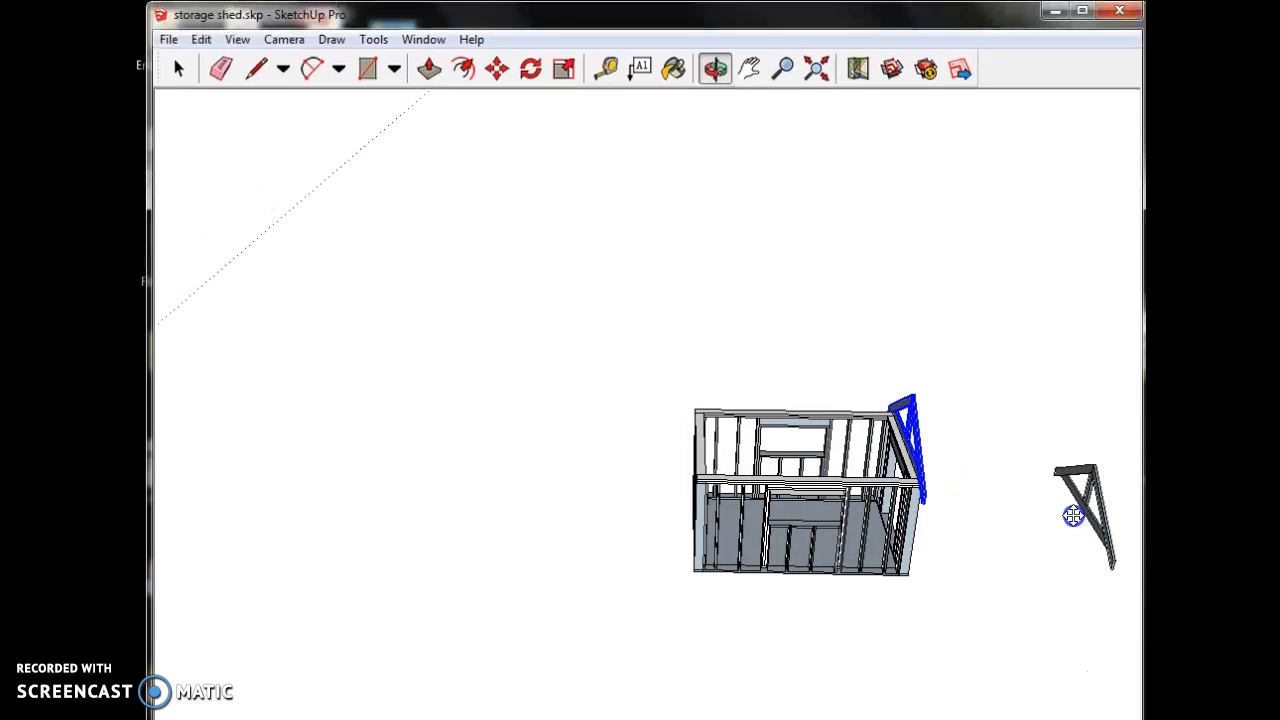
pyautogui.moveTo(1049, 547); pyautogui.dragTo(989, 486)
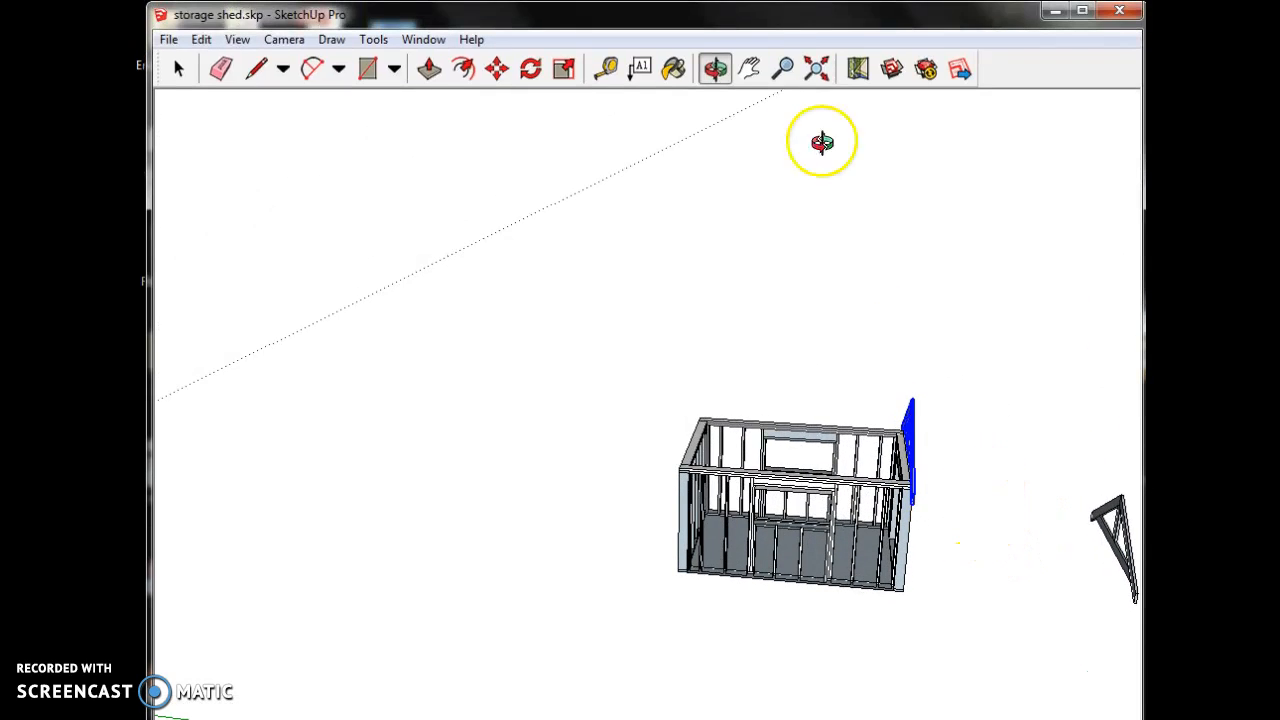
pyautogui.click(752, 70)
pyautogui.moveTo(886, 391); pyautogui.dragTo(729, 300)
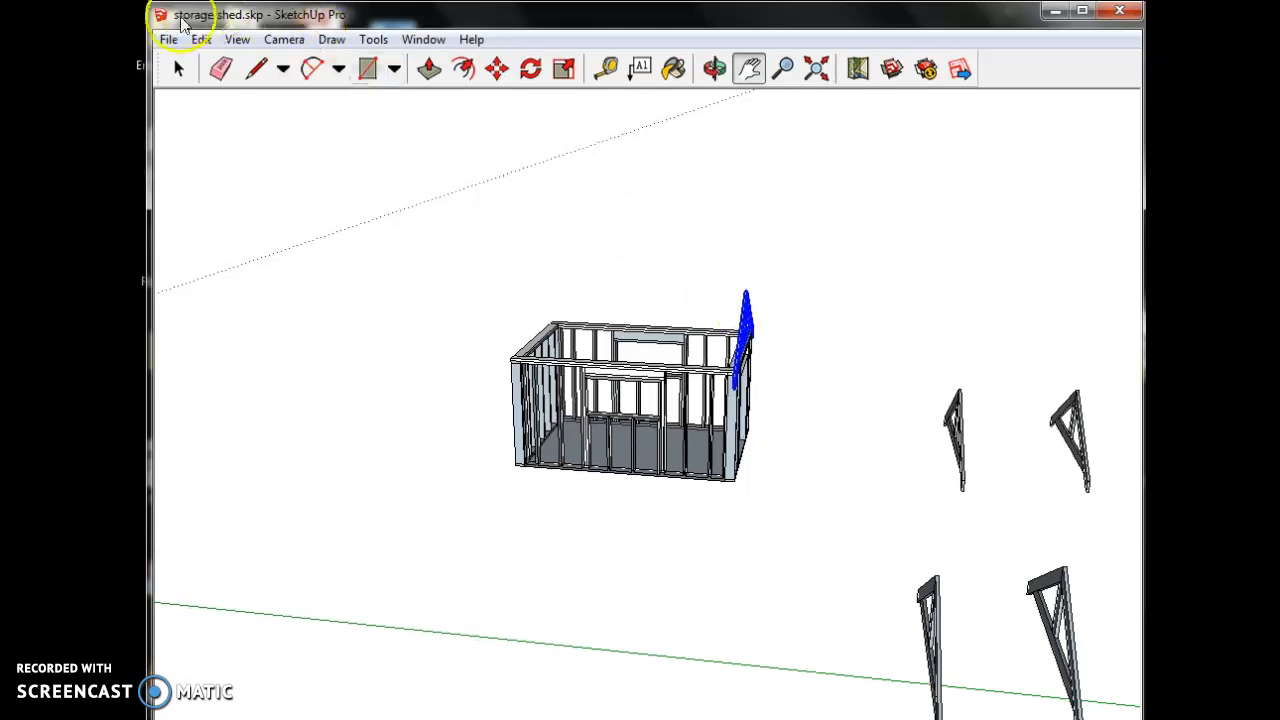
pyautogui.moveTo(871, 346); pyautogui.dragTo(1037, 520)
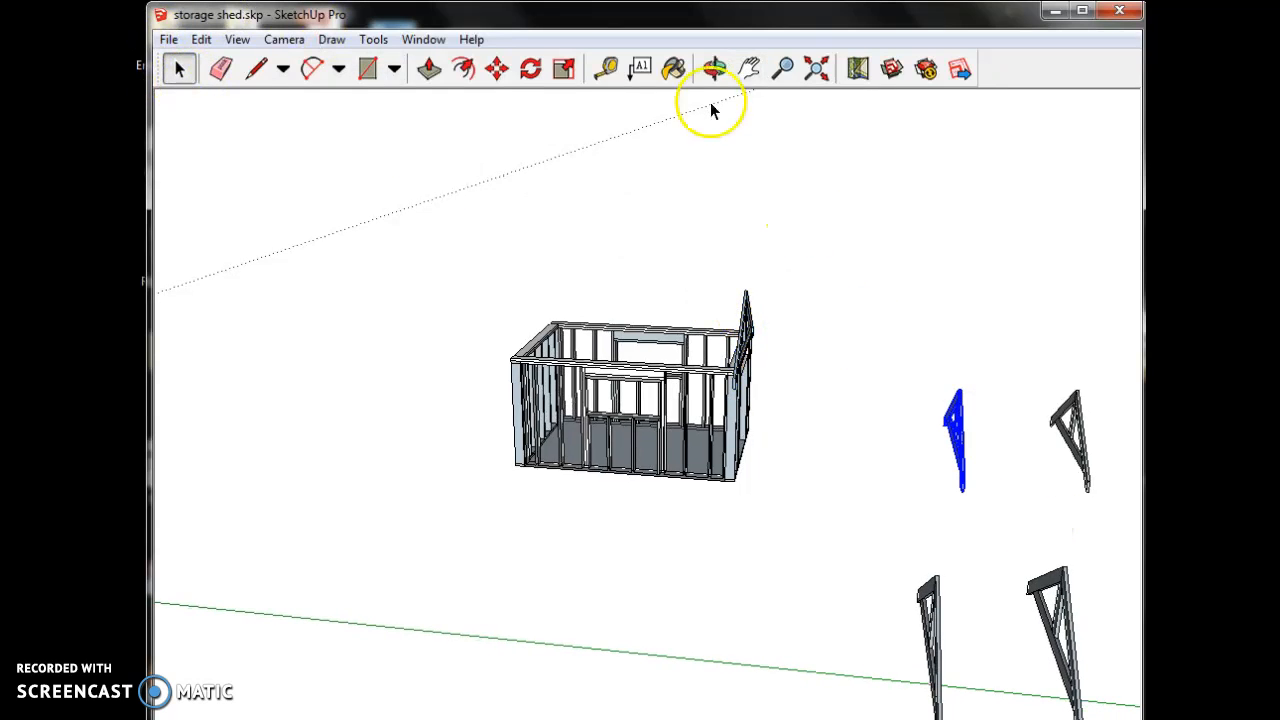
pyautogui.click(889, 424)
pyautogui.click(714, 68)
pyautogui.moveTo(857, 409); pyautogui.dragTo(998, 436)
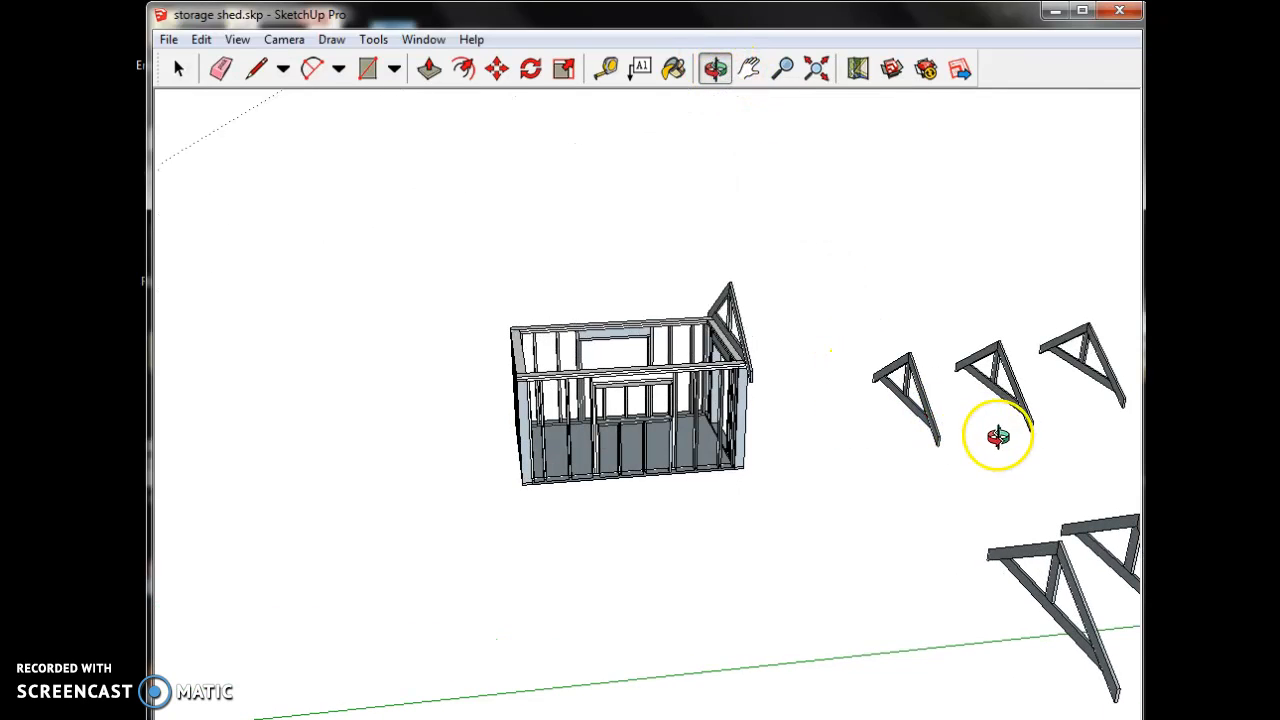
pyautogui.click(179, 68)
pyautogui.moveTo(818, 314); pyautogui.dragTo(945, 477)
pyautogui.scroll(5, 929, 443)
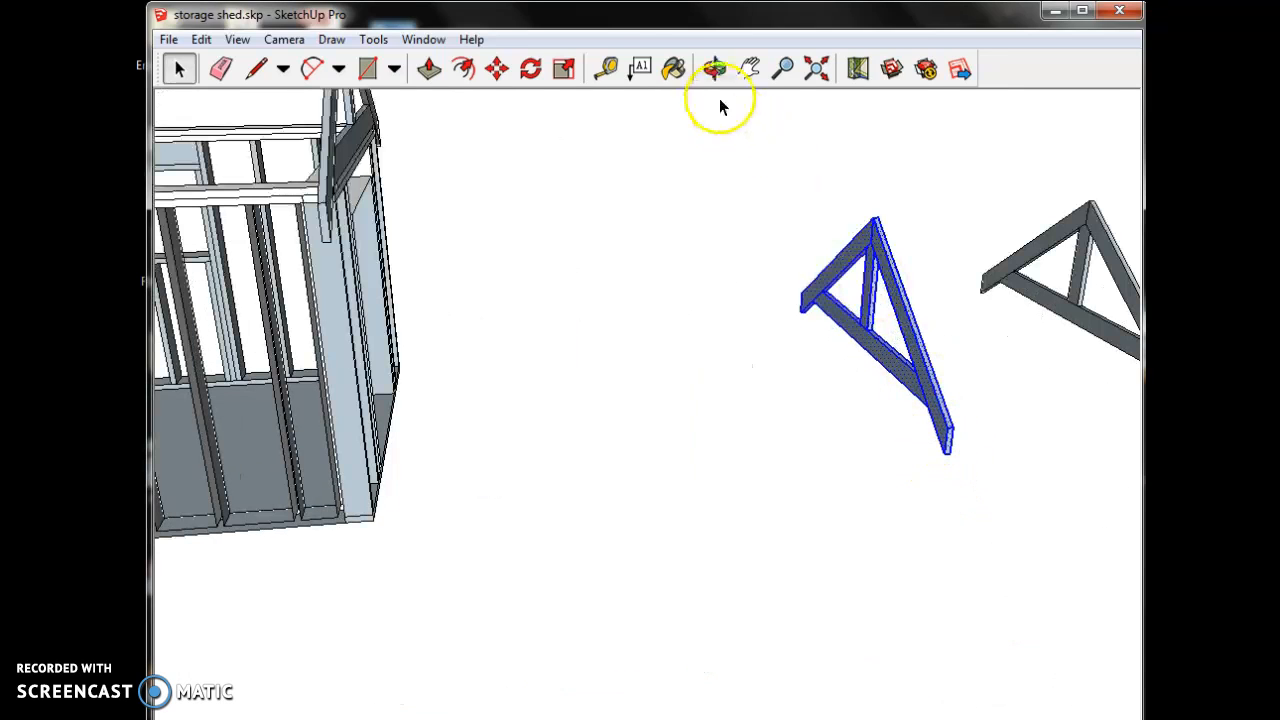
pyautogui.click(497, 68)
pyautogui.scroll(2, 589, 260)
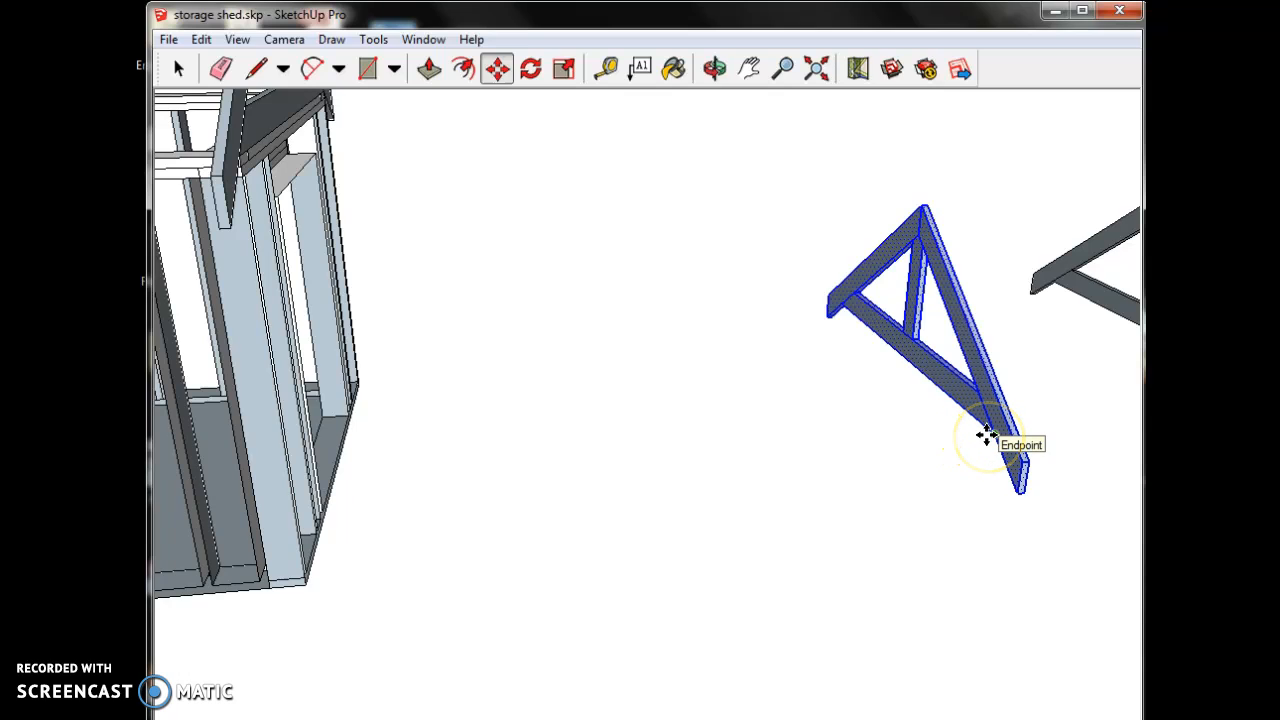
pyautogui.click(987, 435)
pyautogui.scroll(-4, 982, 443)
pyautogui.scroll(4, 438, 393)
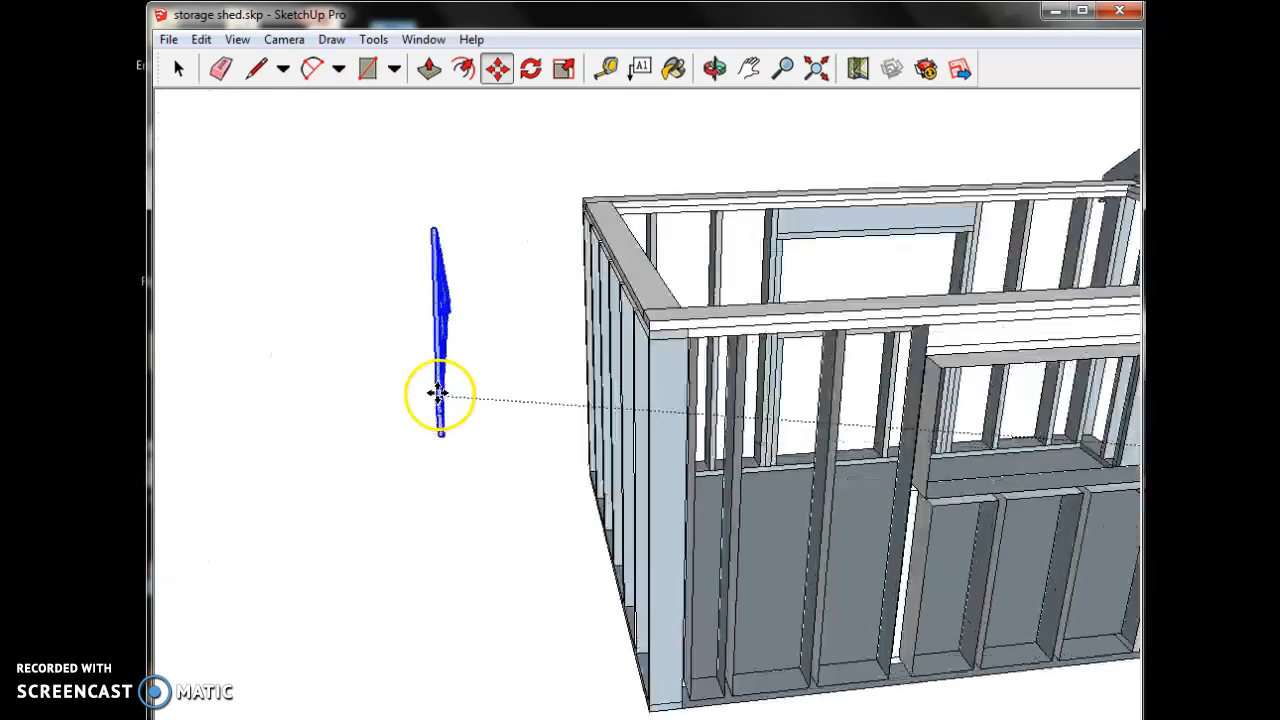
pyautogui.scroll(2, 594, 320)
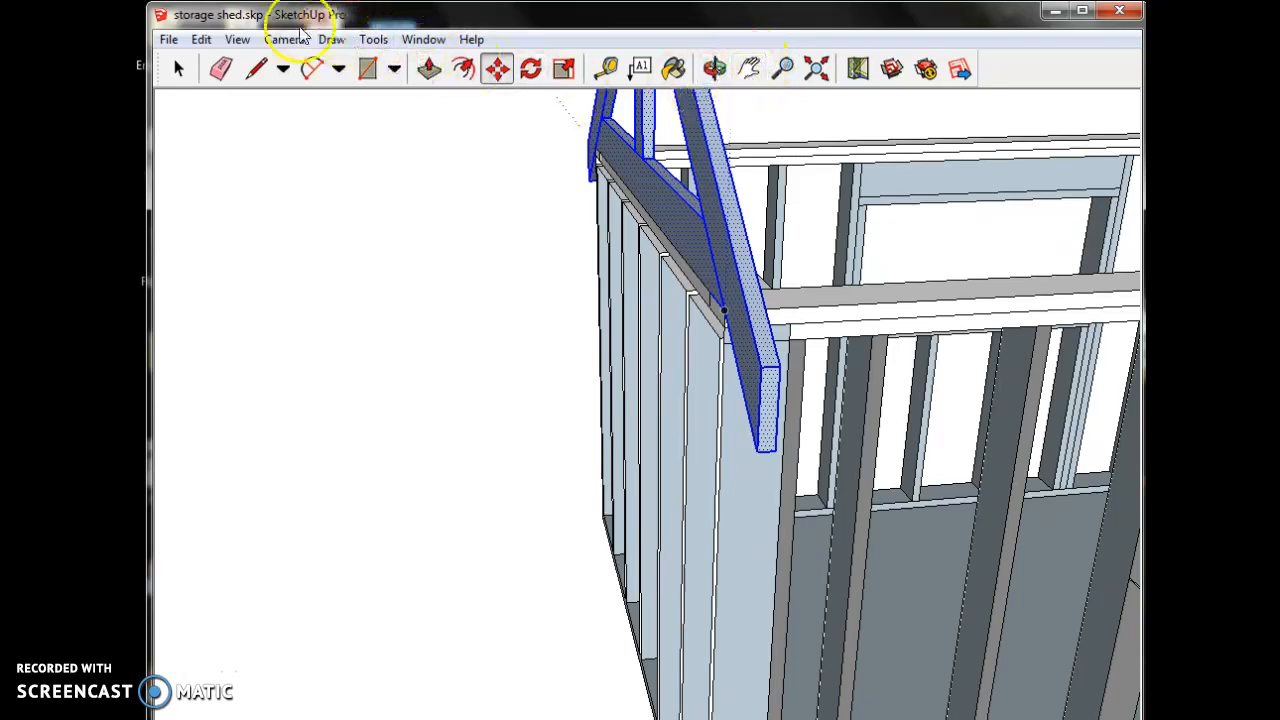
# Try to place guide lines offset from the door-end truss's upper rafter edge in top view
pyautogui.click(282, 39)
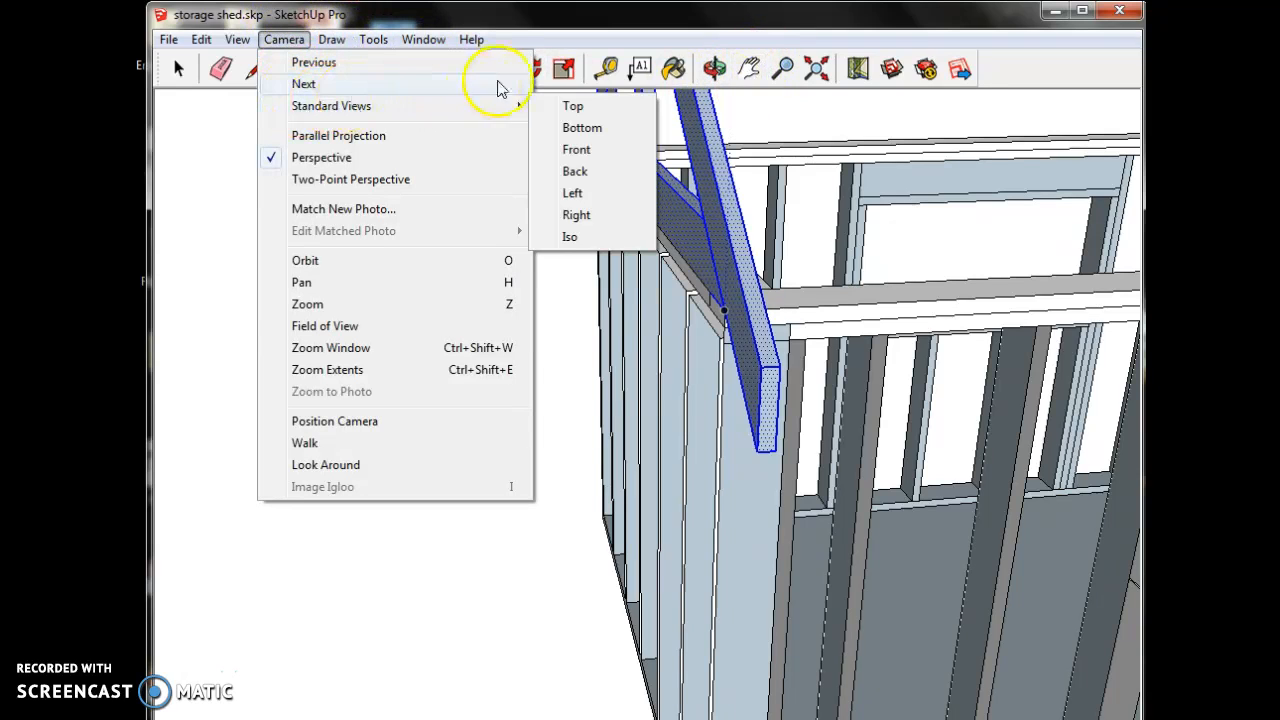
pyautogui.moveTo(510, 112)
pyautogui.click(571, 106)
pyautogui.scroll(-5, 586, 186)
pyautogui.click(749, 67)
pyautogui.moveTo(770, 165); pyautogui.dragTo(804, 401)
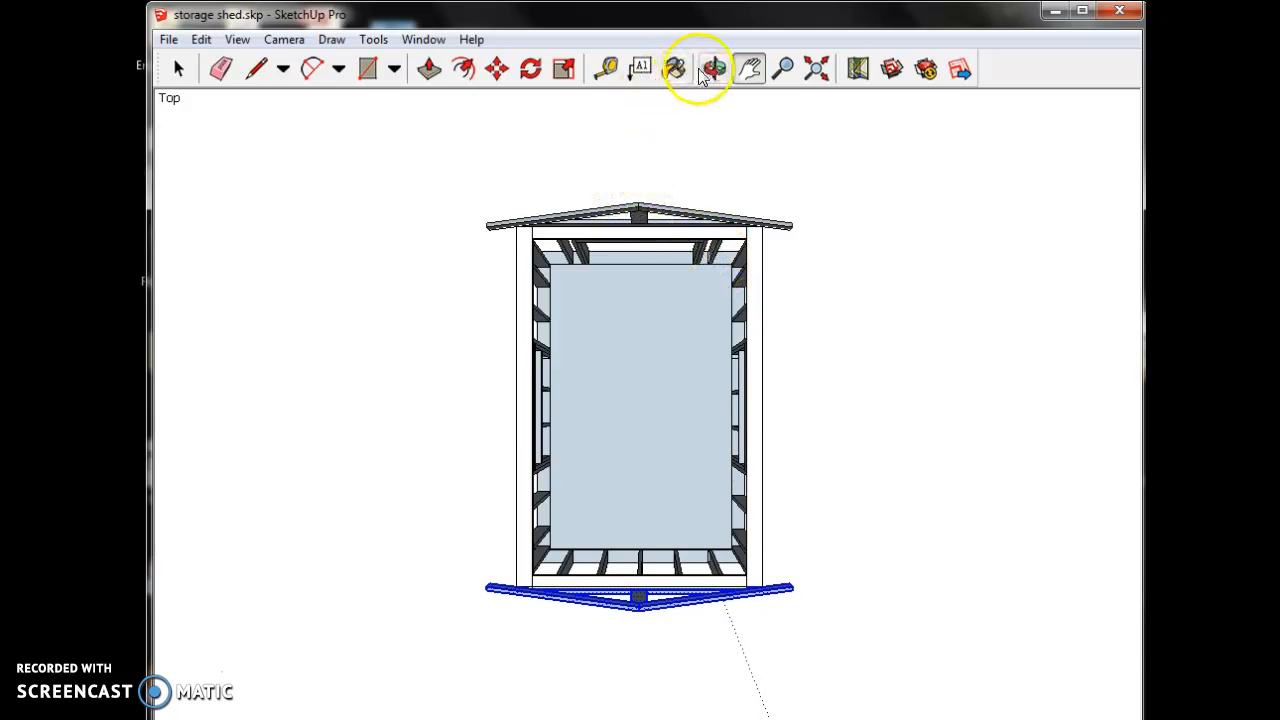
pyautogui.click(606, 70)
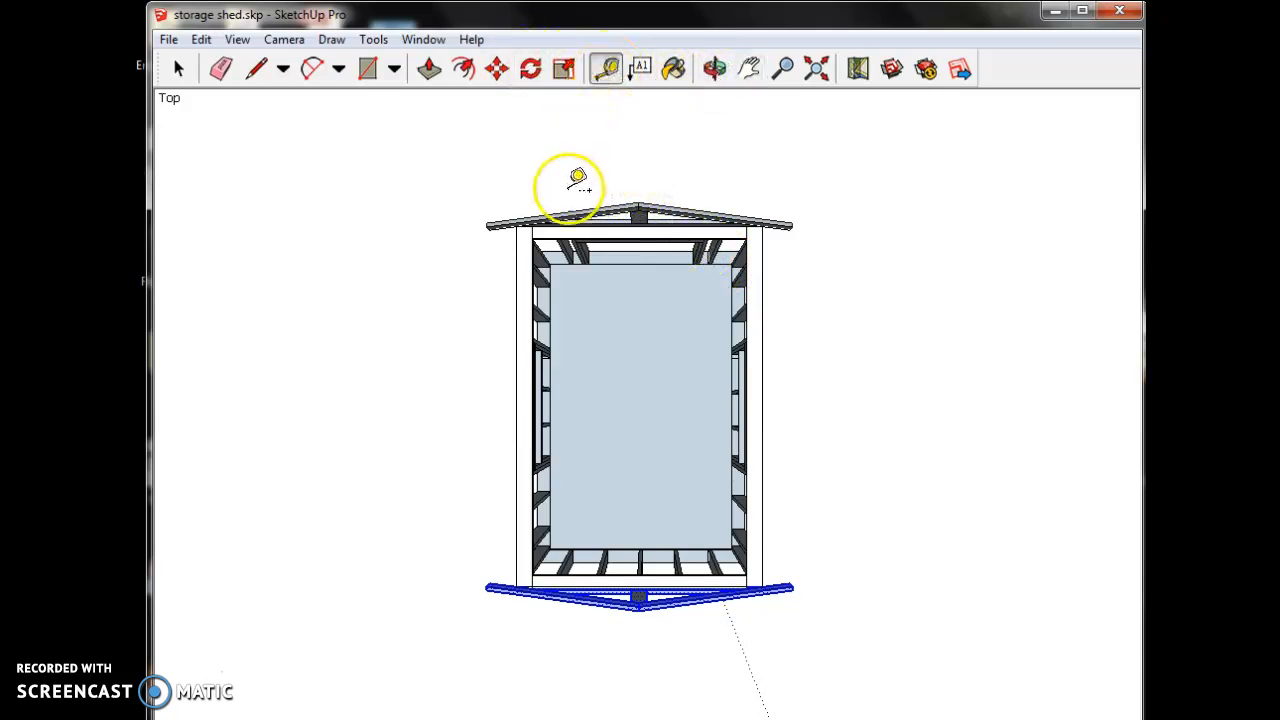
pyautogui.scroll(6, 575, 182)
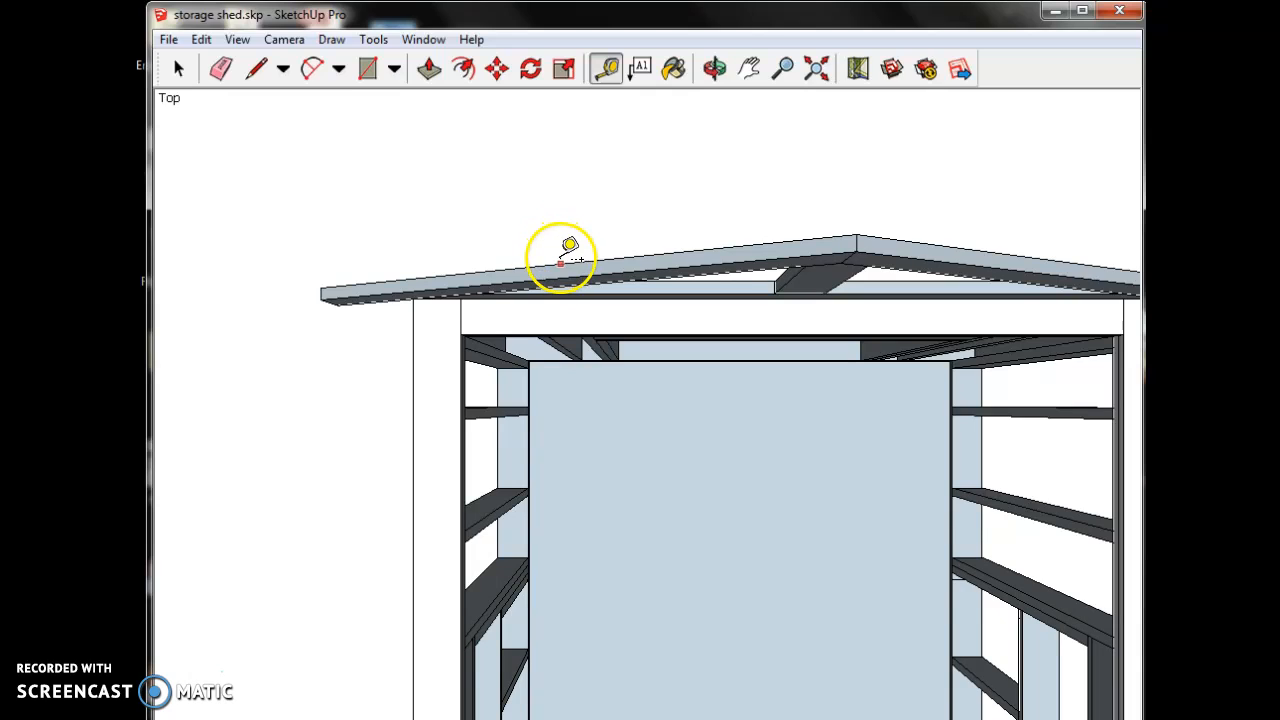
pyautogui.click(561, 263)
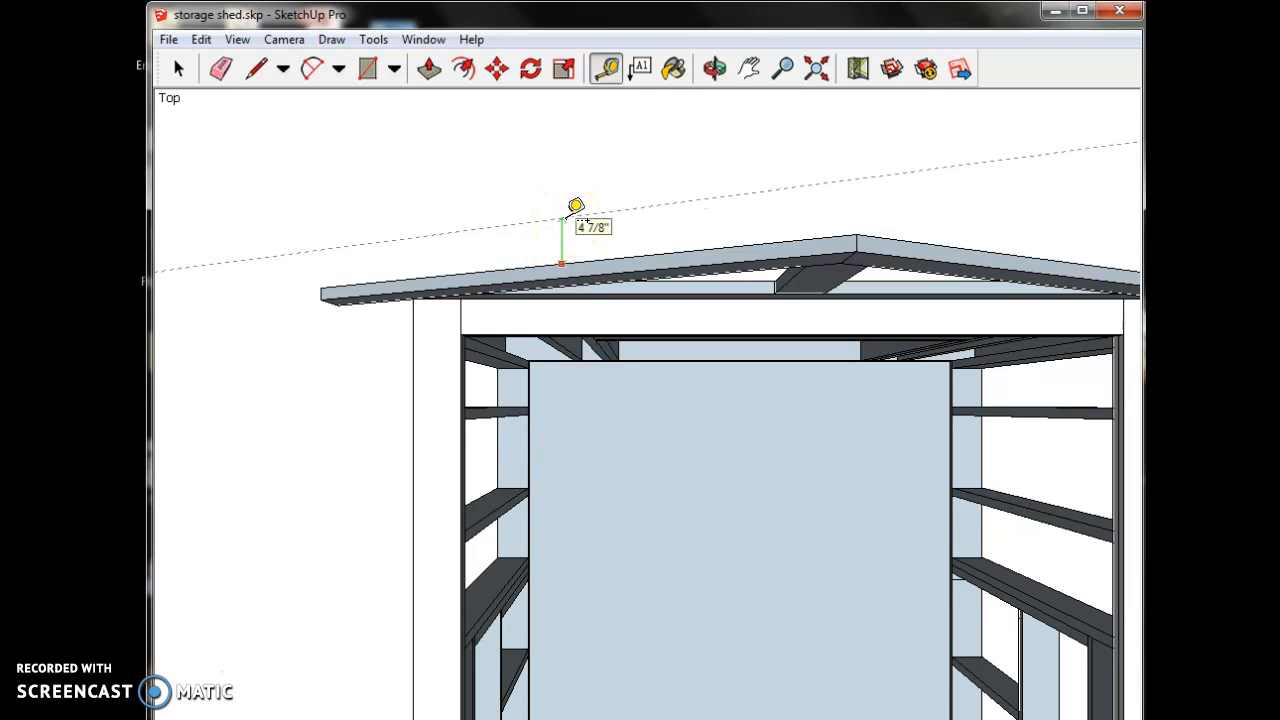
pyautogui.moveTo(575, 206); pyautogui.dragTo(298, 376)
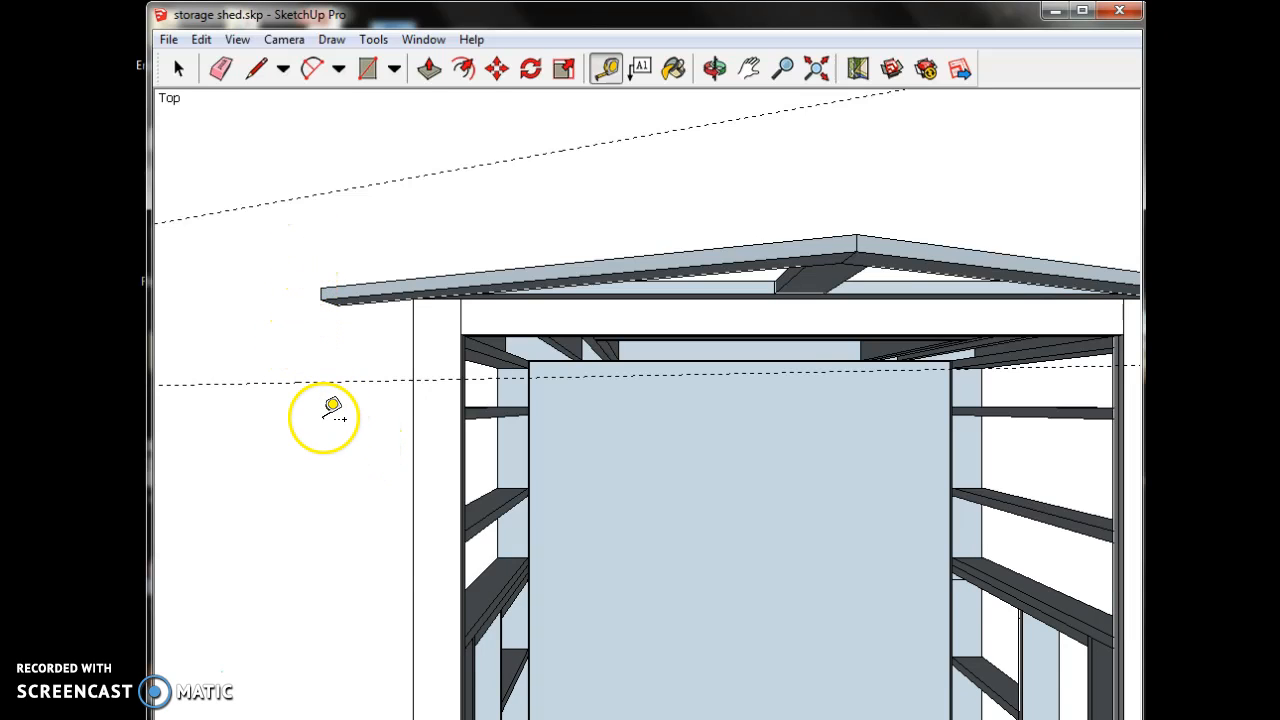
# Erase the two guide lines offset from the door-end truss's rafter
pyautogui.click(714, 68)
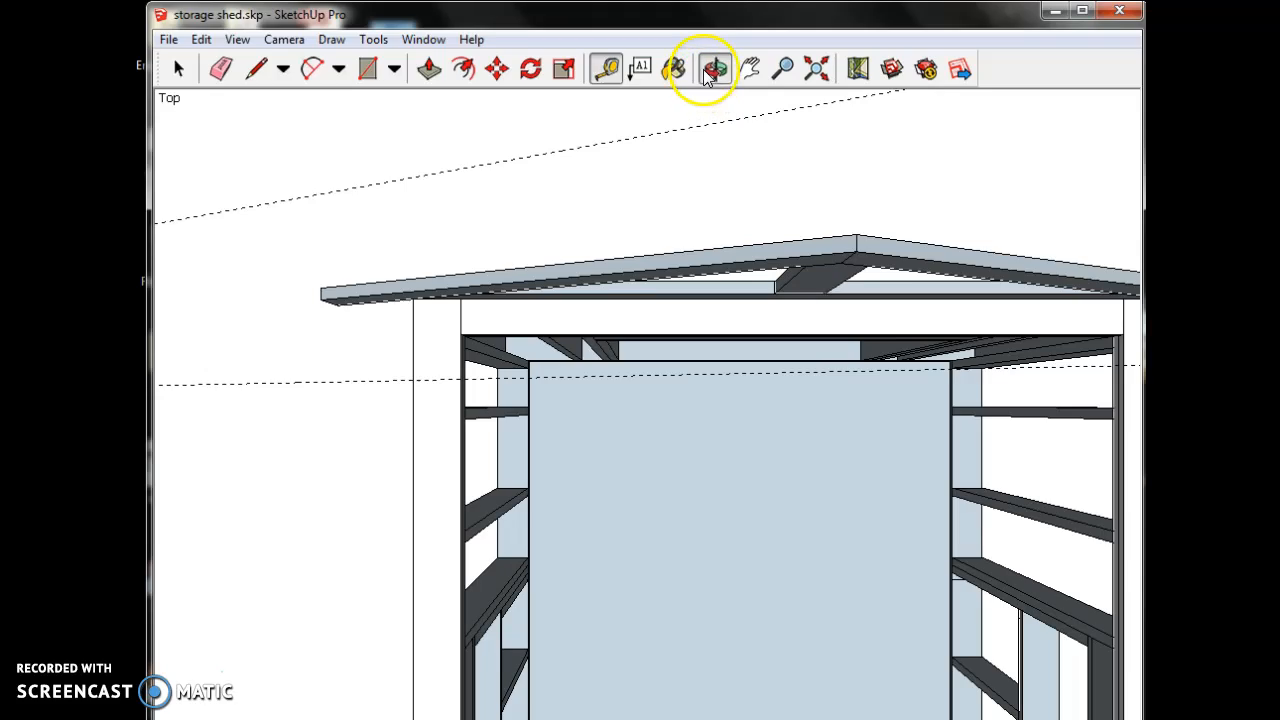
pyautogui.moveTo(545, 360)
pyautogui.mouseDown()
pyautogui.moveTo(380, 349)
pyautogui.moveTo(349, 329)
pyautogui.moveTo(311, 263)
pyautogui.moveTo(320, 237)
pyautogui.mouseUp()
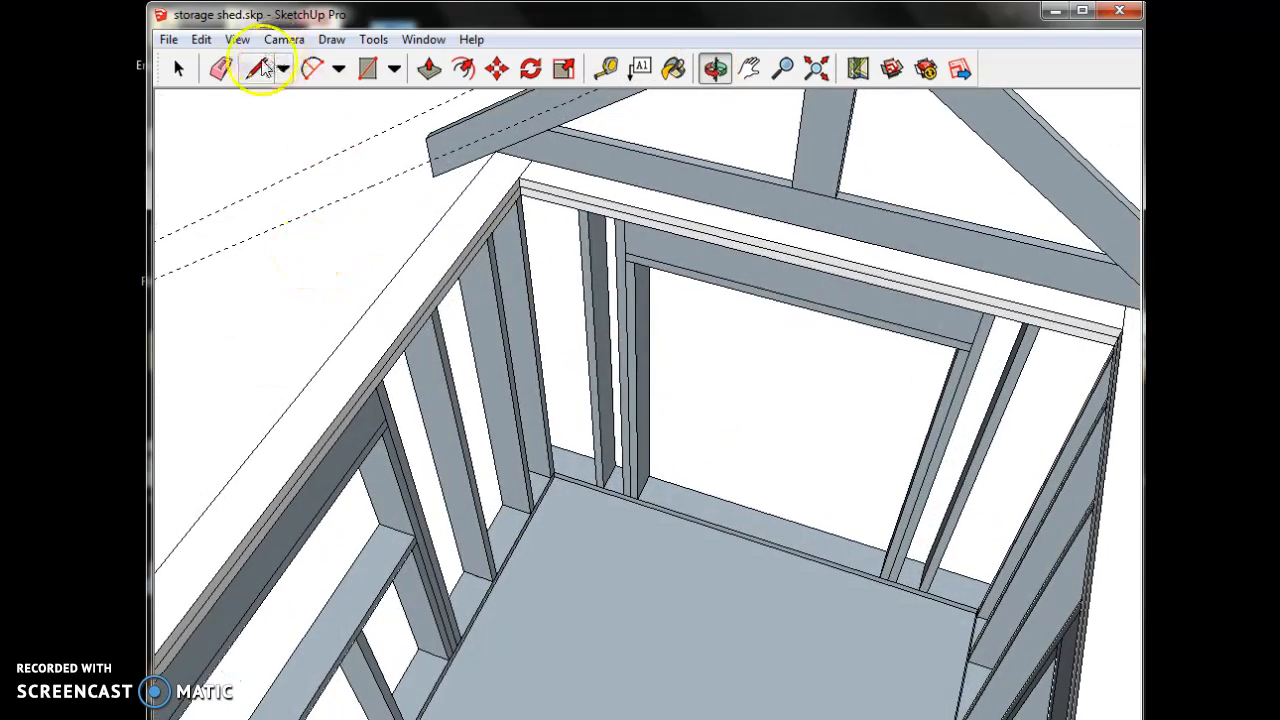
pyautogui.click(222, 68)
pyautogui.moveTo(350, 139); pyautogui.dragTo(379, 187)
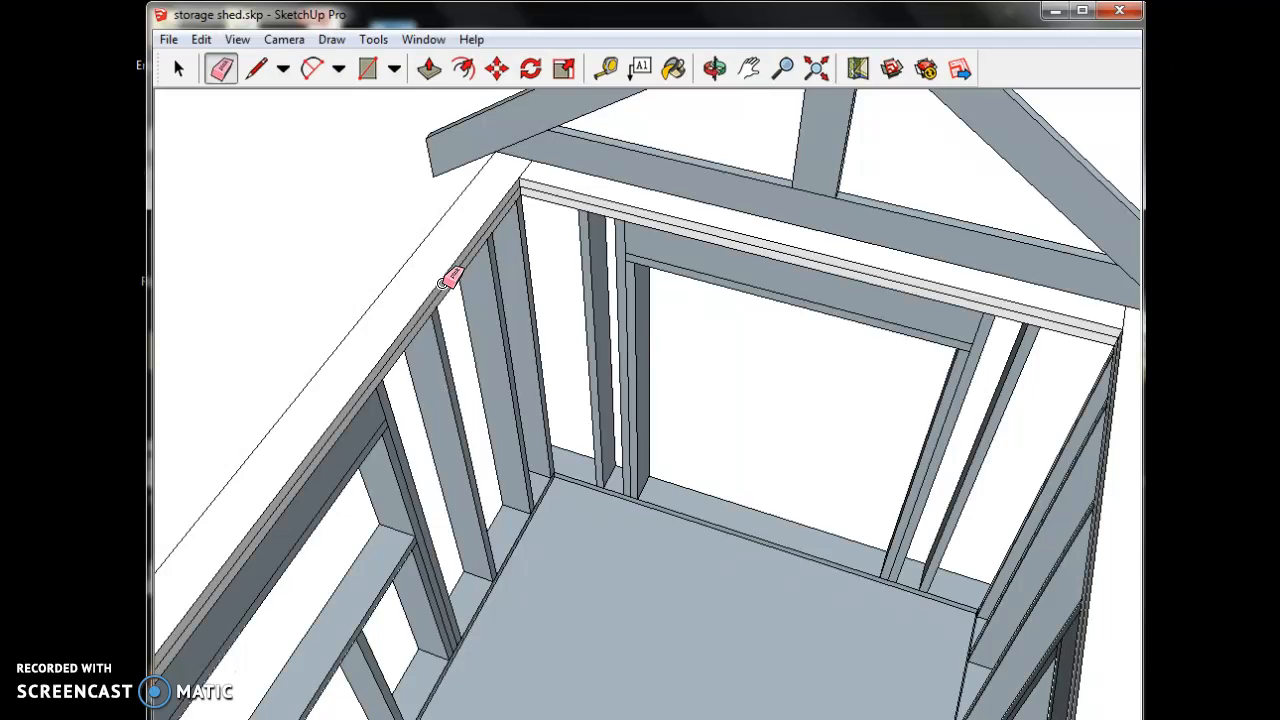
# Place six successive parallel guide lines across both side walls, starting from the bottom chord of the door-end truss
pyautogui.click(606, 68)
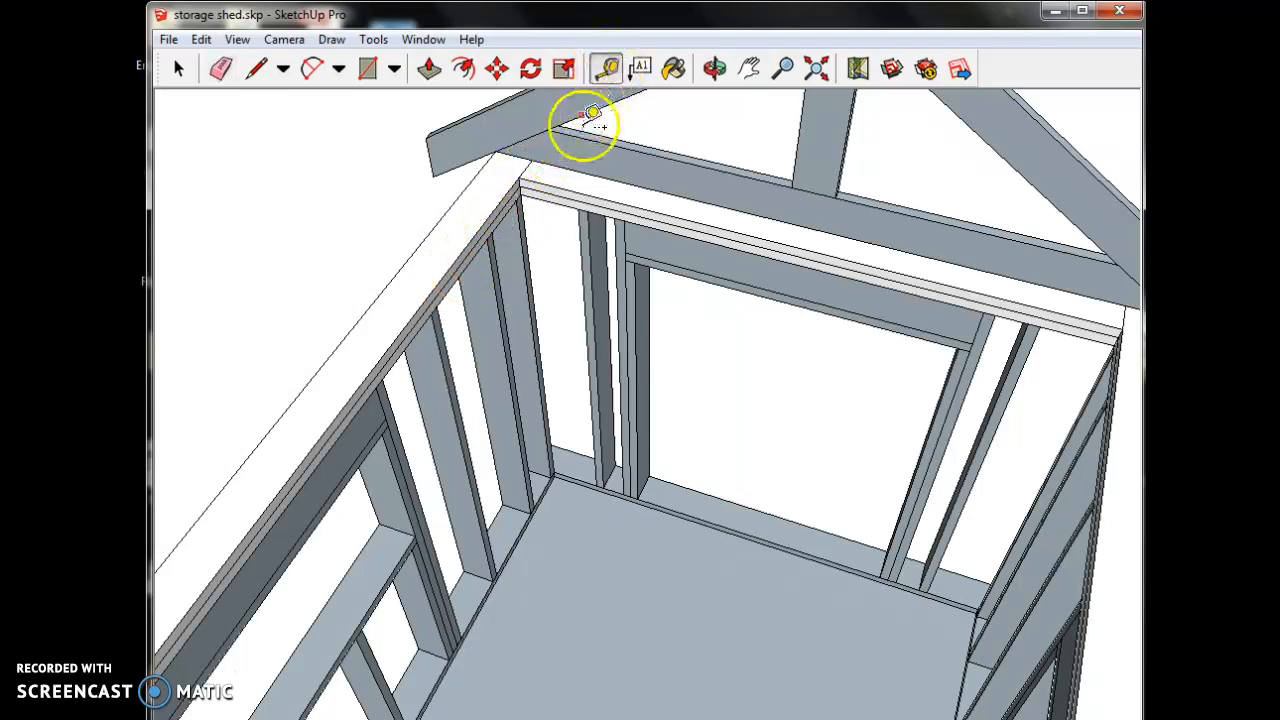
pyautogui.click(553, 165)
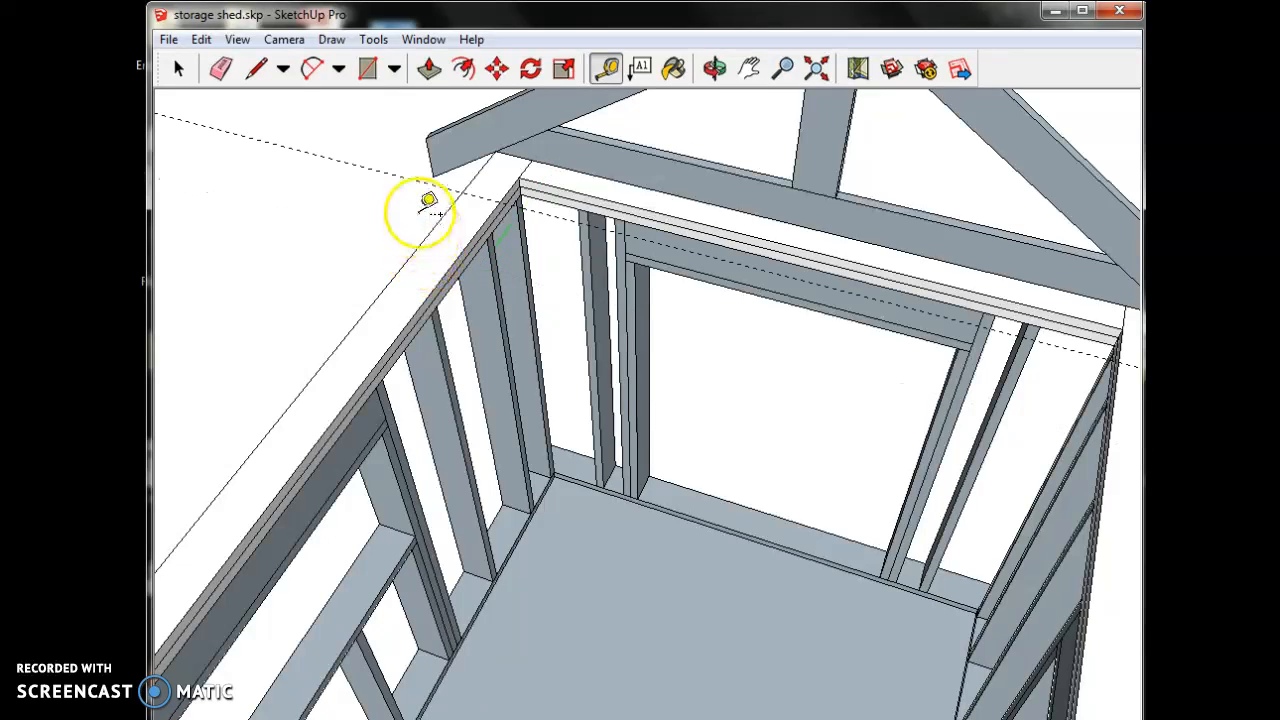
pyautogui.click(396, 176)
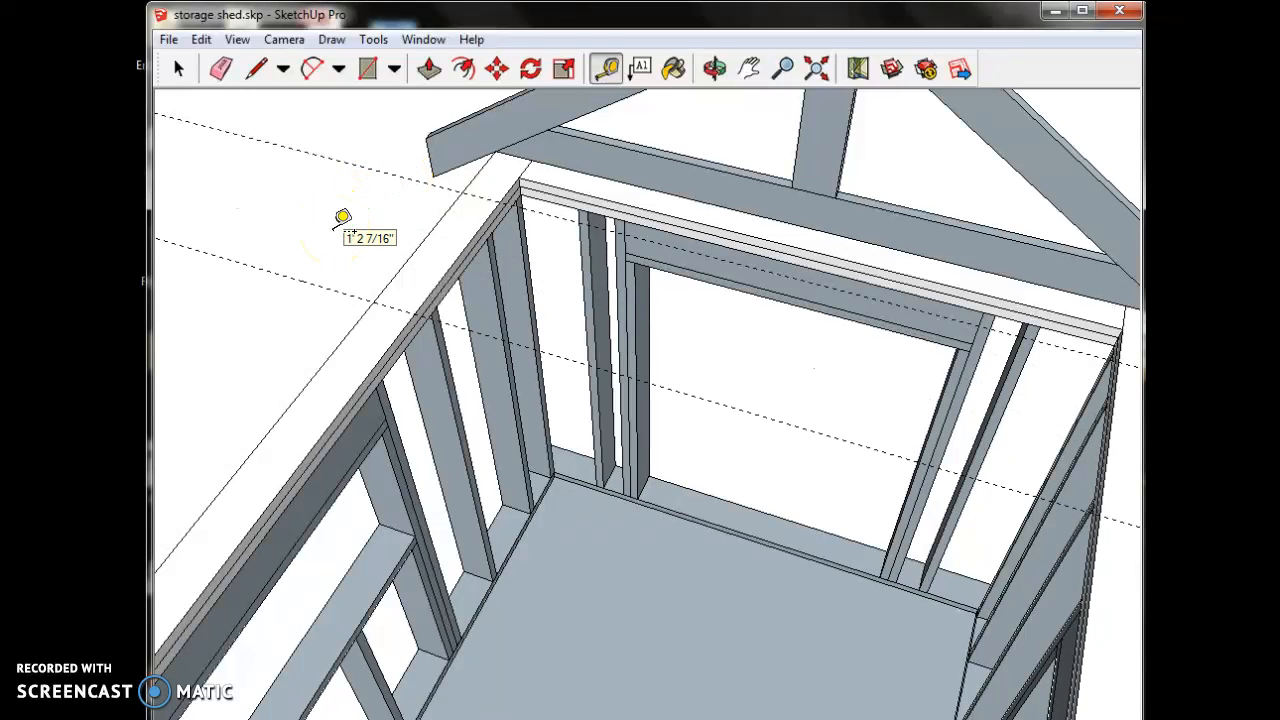
pyautogui.click(323, 288)
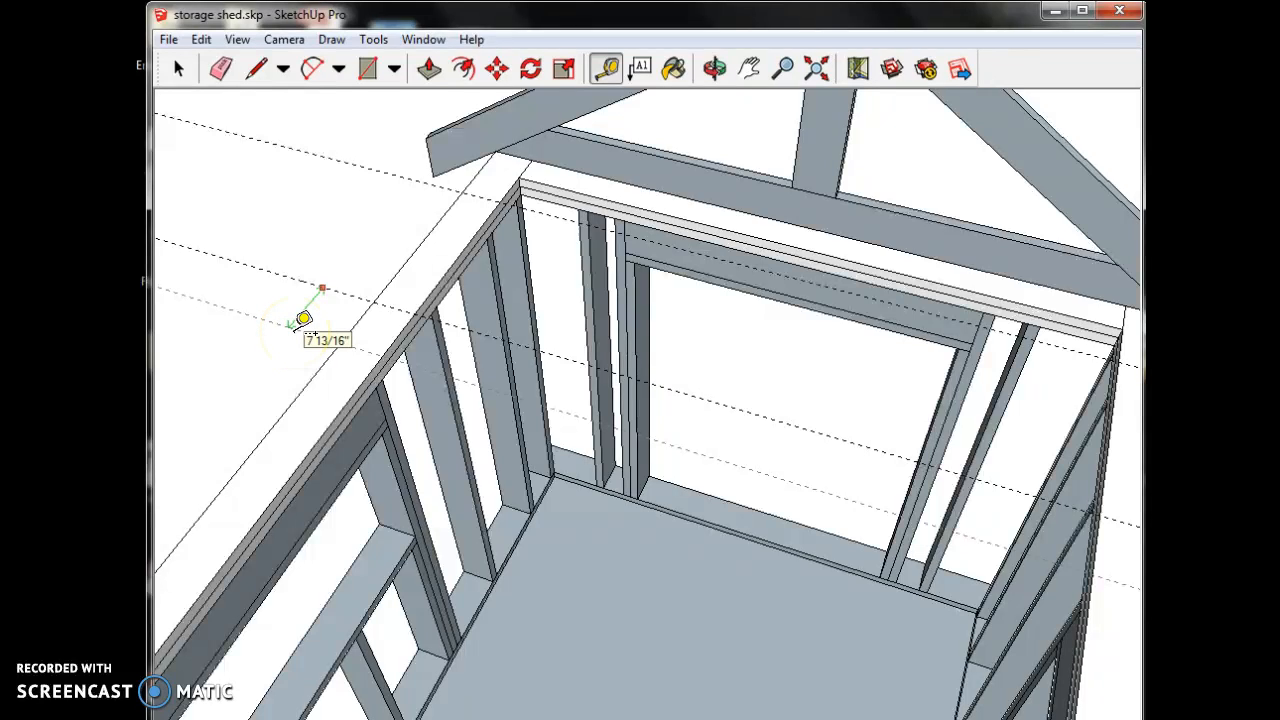
pyautogui.moveTo(300, 318); pyautogui.dragTo(400, 394, button='middle')
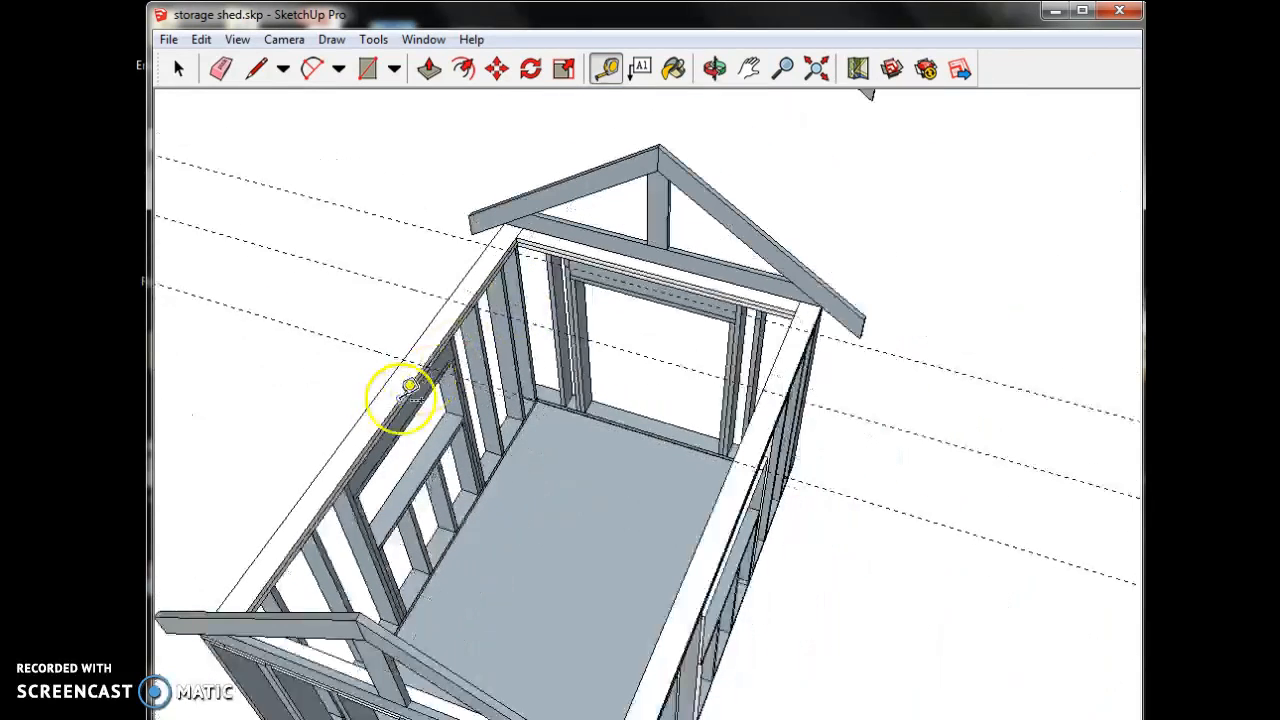
pyautogui.click(345, 343)
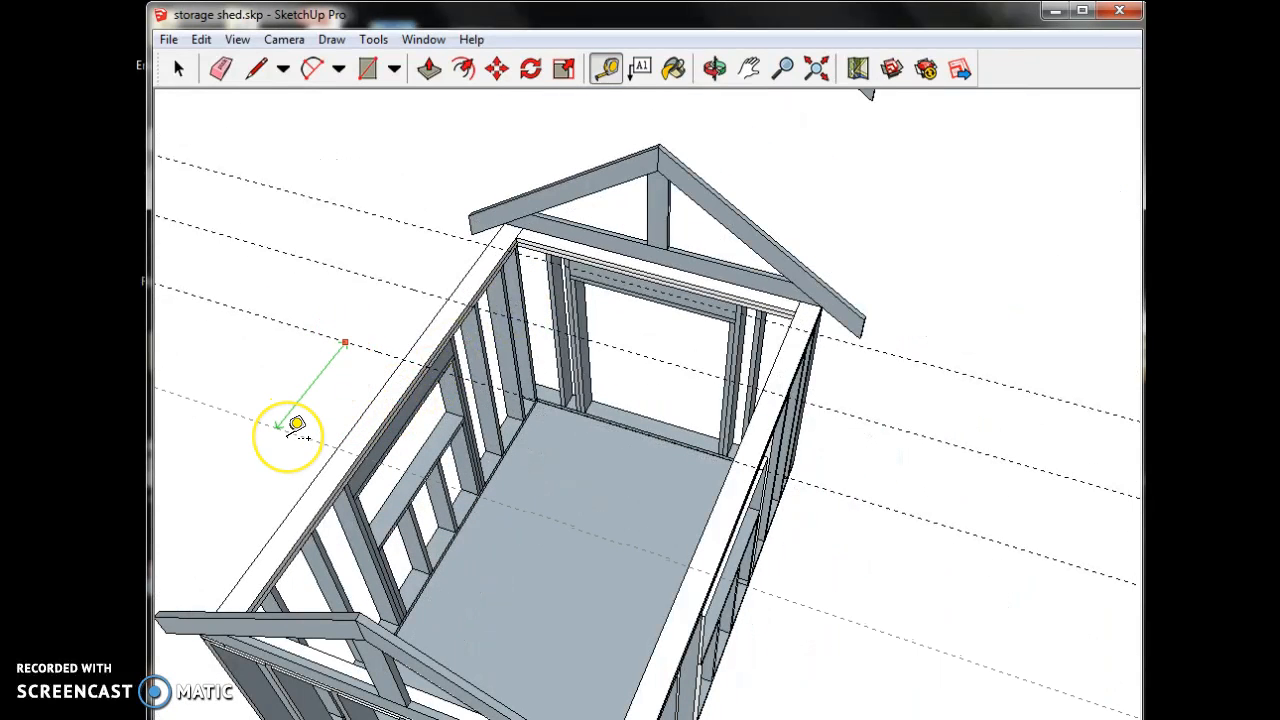
pyautogui.moveTo(312, 414); pyautogui.dragTo(247, 465)
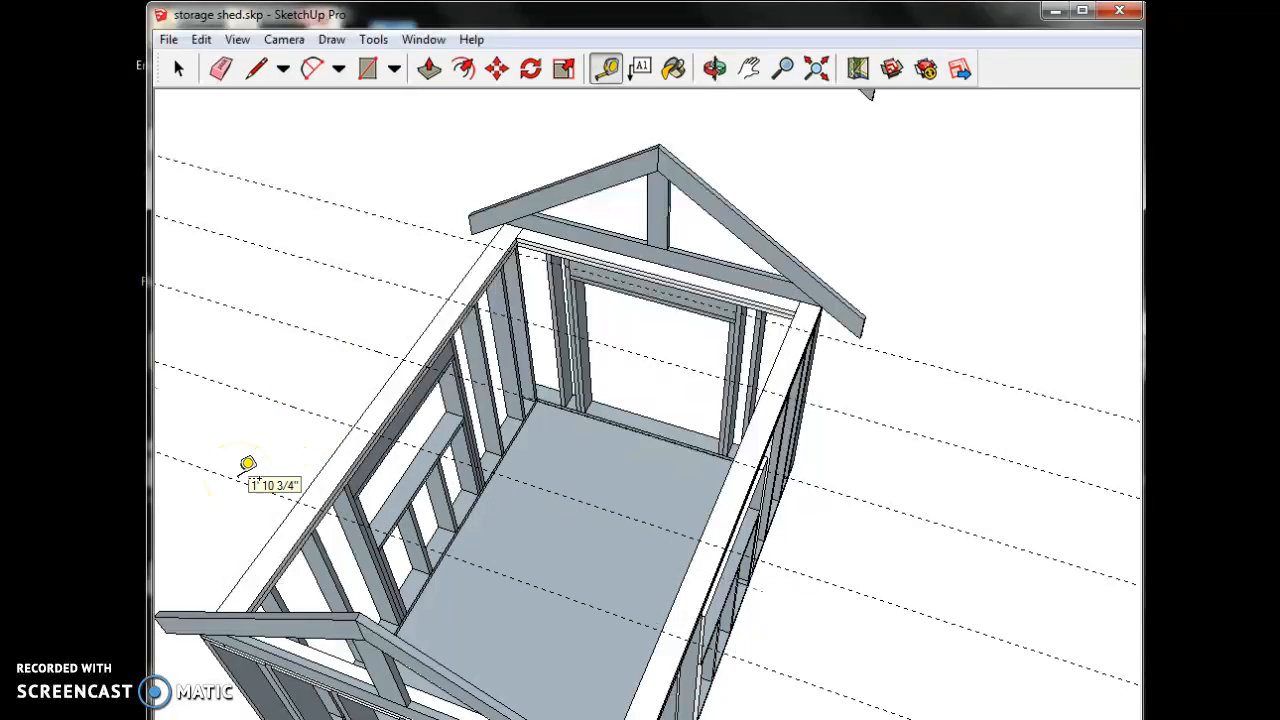
pyautogui.moveTo(236, 481); pyautogui.dragTo(224, 520)
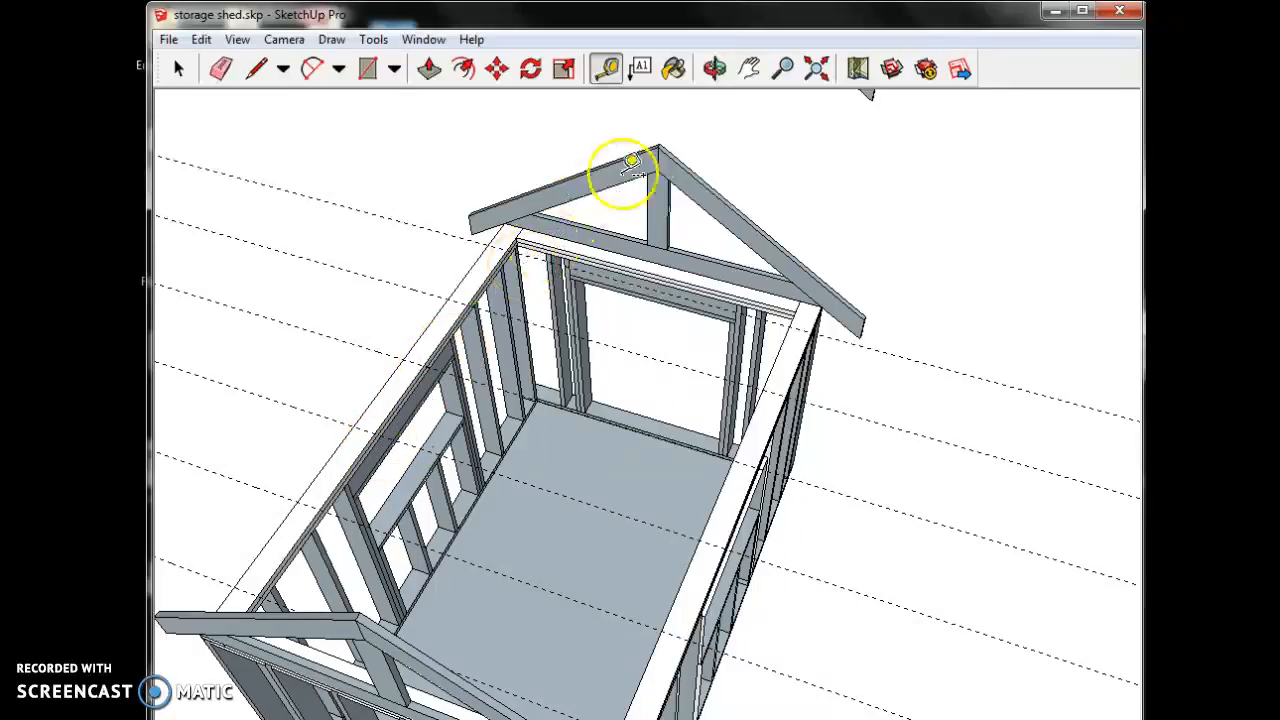
# Move one spare truss by the corner where its bottom chord meets the rafter onto the side wall's top edge at the guide nearest the door-end truss
pyautogui.click(716, 70)
pyautogui.moveTo(400, 214); pyautogui.dragTo(920, 513)
pyautogui.scroll(5, 623, 589)
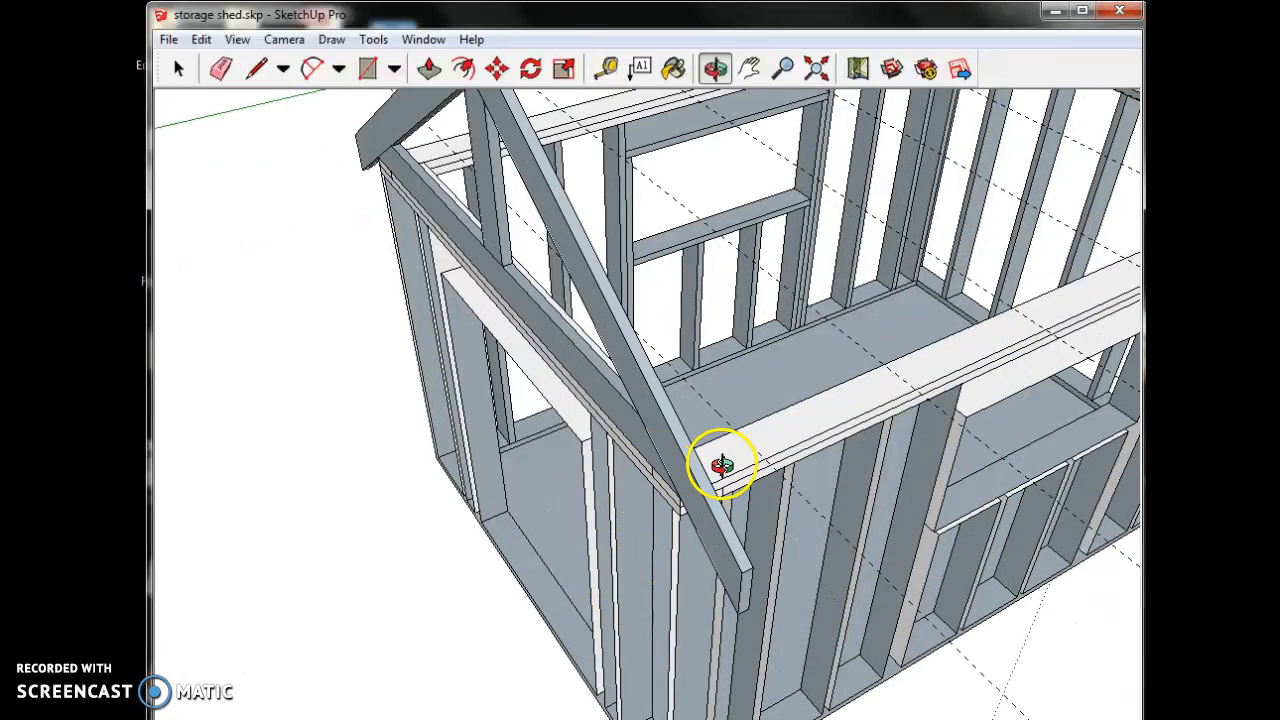
pyautogui.scroll(-1, 756, 456)
pyautogui.scroll(-6, 756, 456)
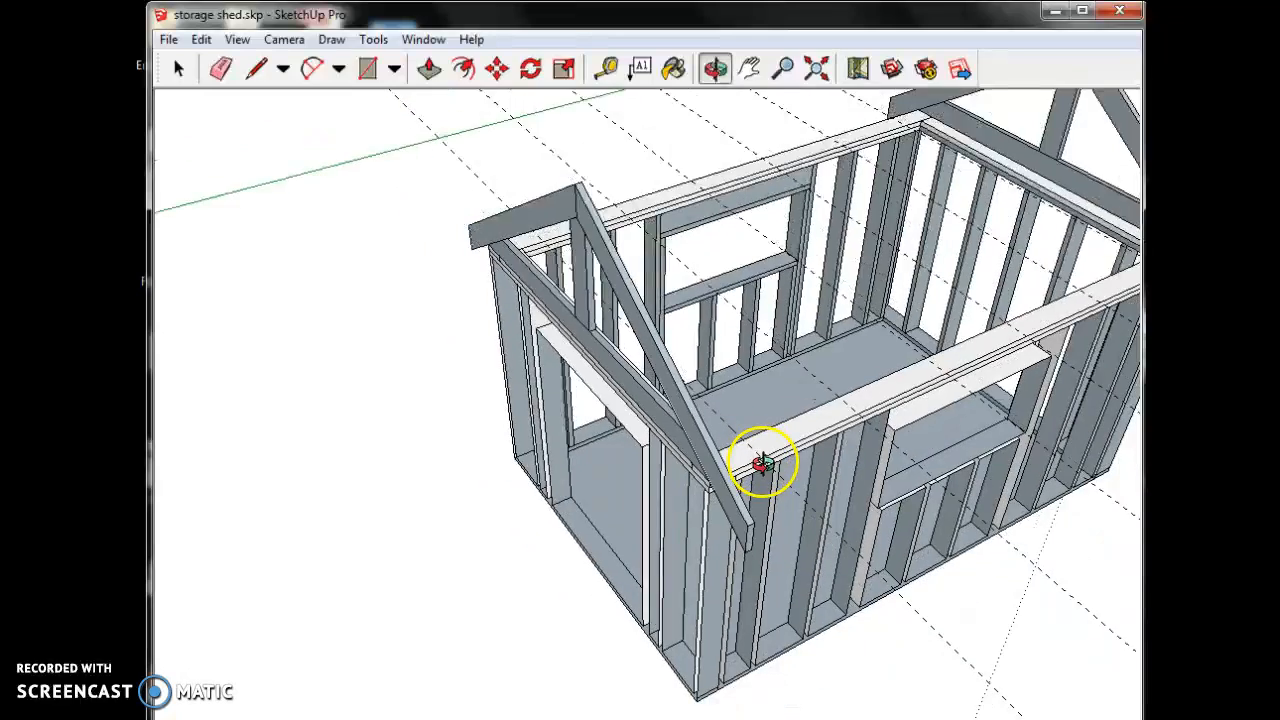
pyautogui.click(179, 68)
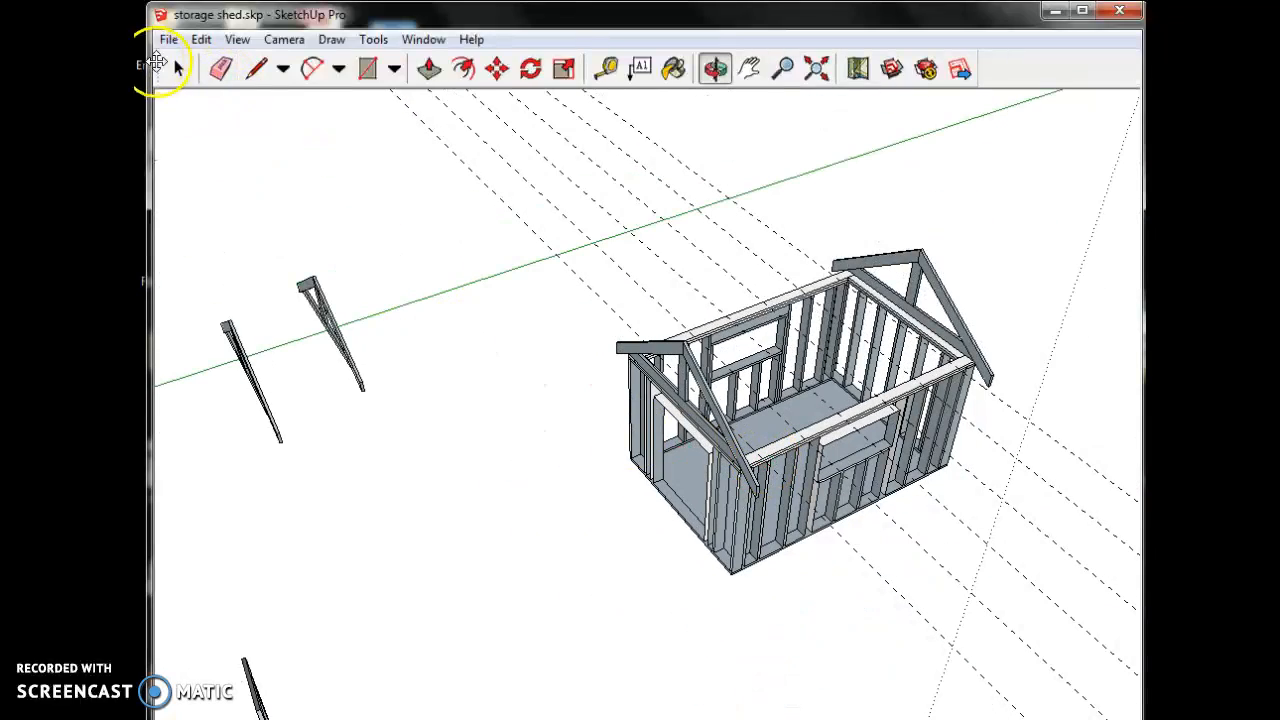
pyautogui.moveTo(266, 233); pyautogui.dragTo(401, 408)
pyautogui.scroll(3, 400, 400)
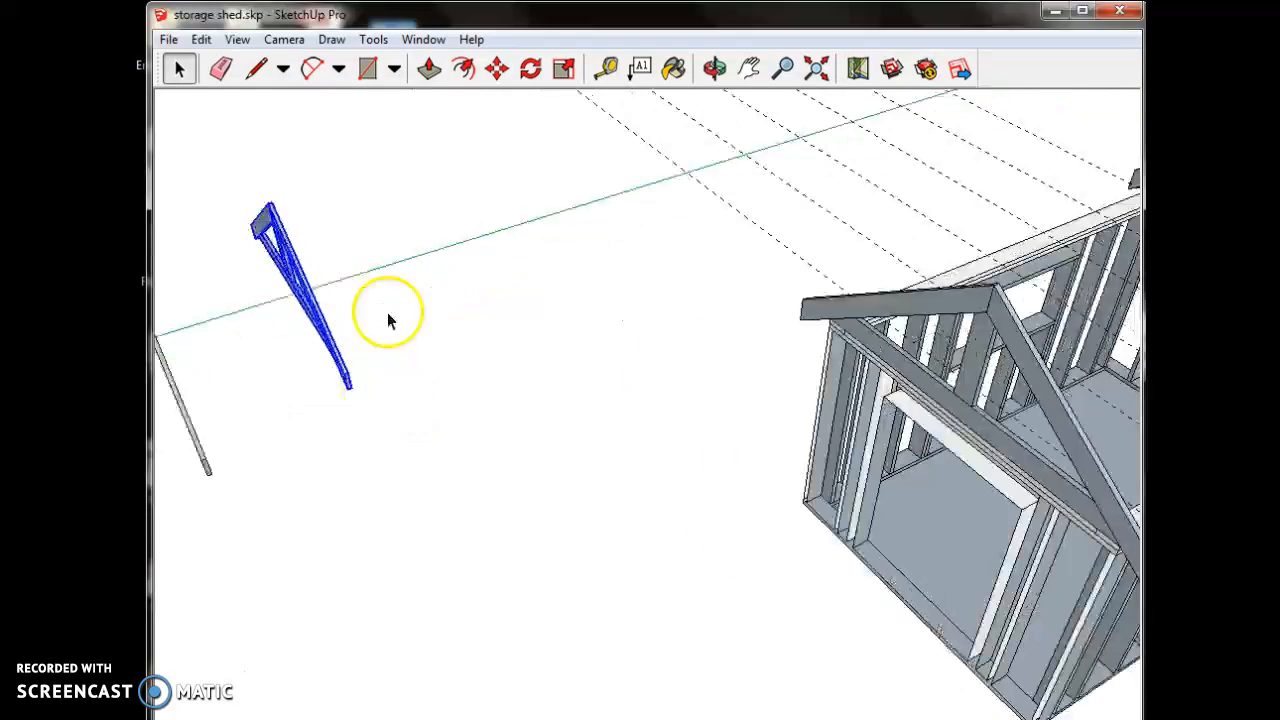
pyautogui.click(497, 68)
pyautogui.scroll(5, 275, 305)
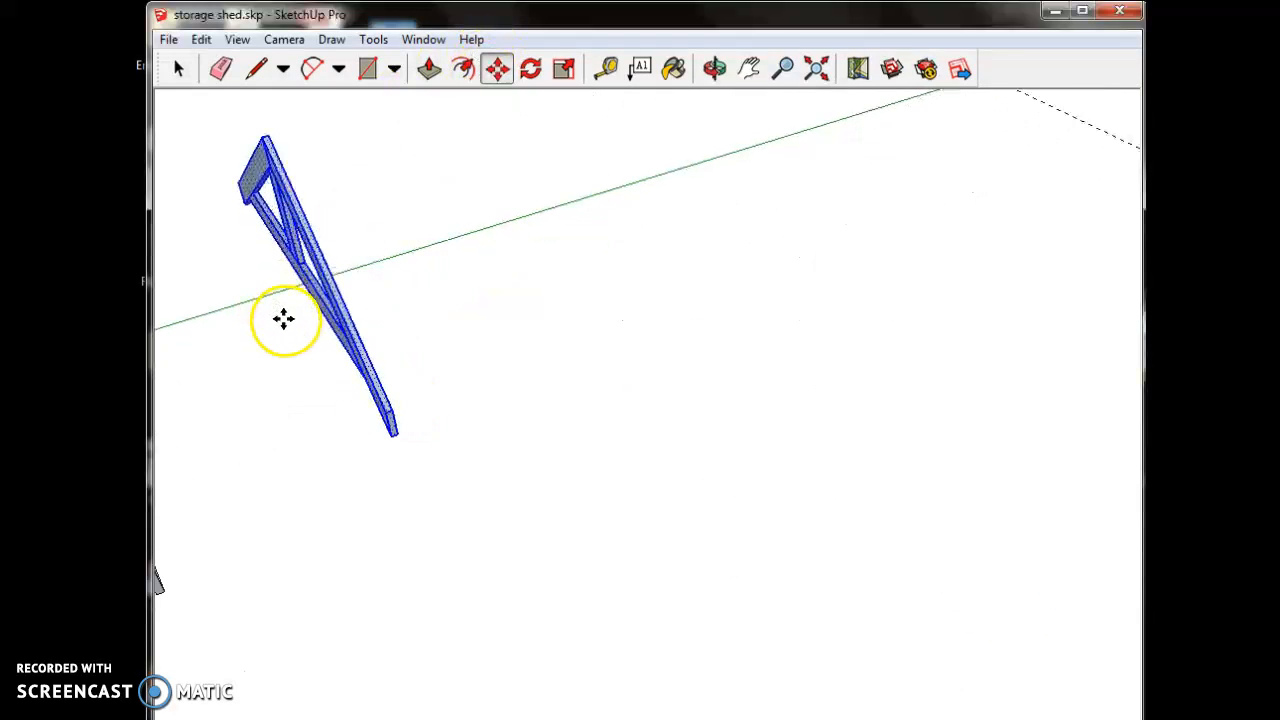
pyautogui.click(713, 68)
pyautogui.moveTo(519, 319); pyautogui.dragTo(469, 183)
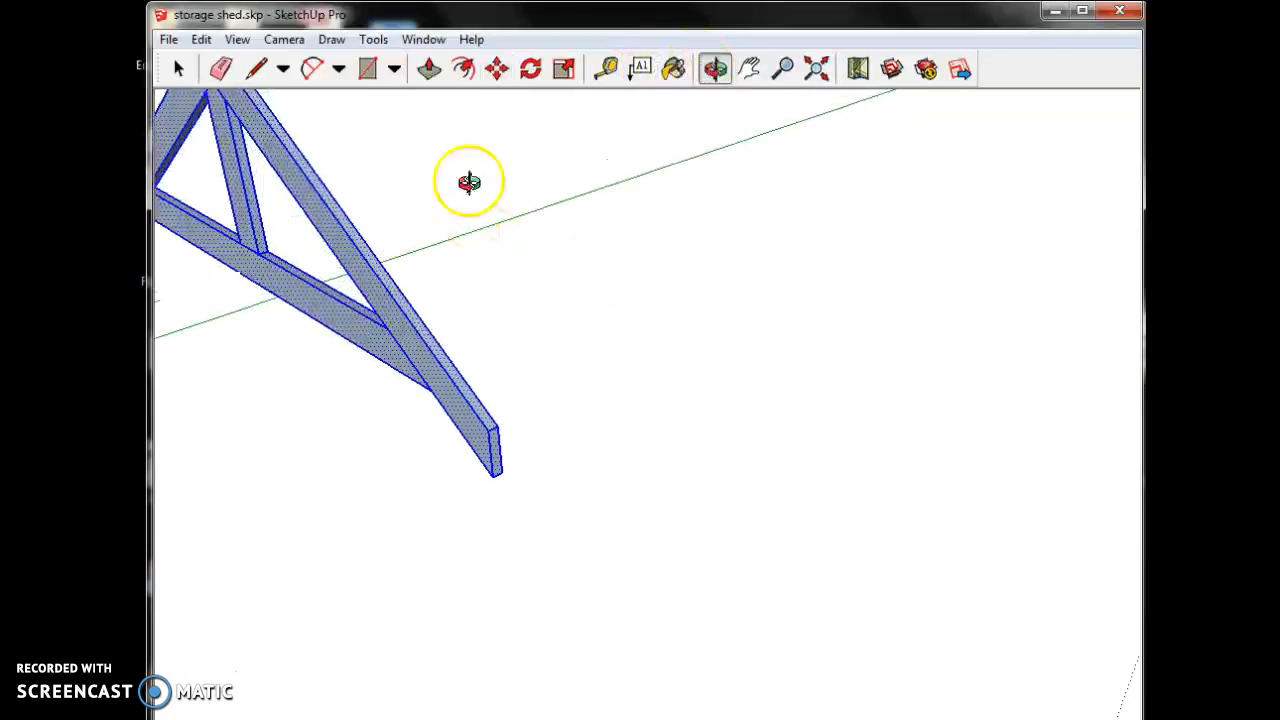
pyautogui.click(497, 68)
pyautogui.click(414, 377)
pyautogui.scroll(-4, 537, 371)
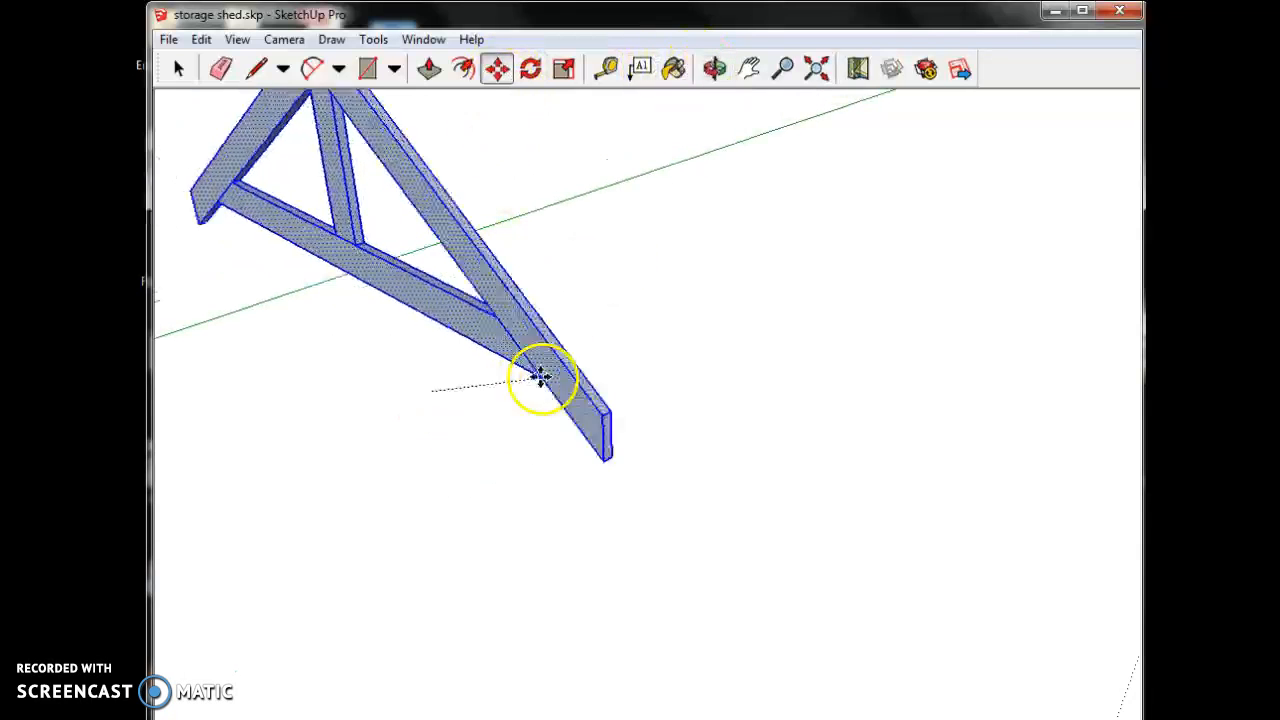
pyautogui.scroll(-2, 1114, 271)
pyautogui.scroll(6, 1108, 320)
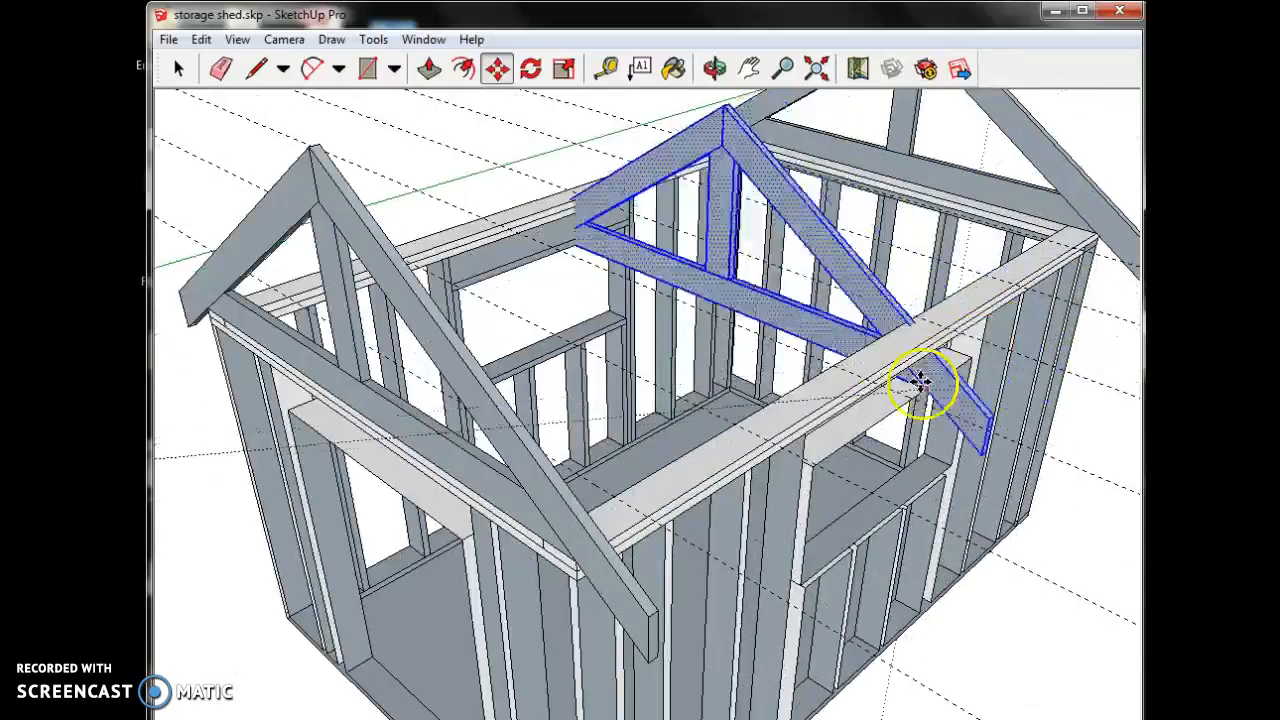
pyautogui.click(646, 514)
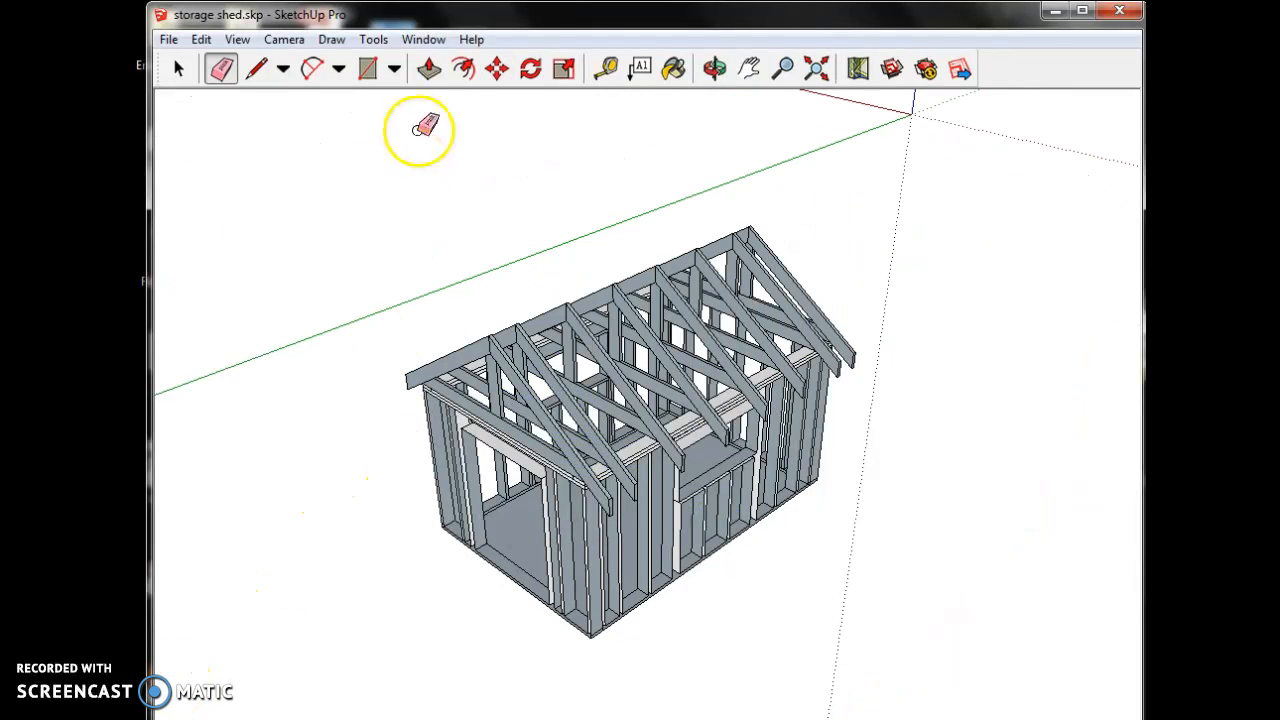
# Check the row of roof trusses from the door end and the side, and save the model
pyautogui.click(715, 68)
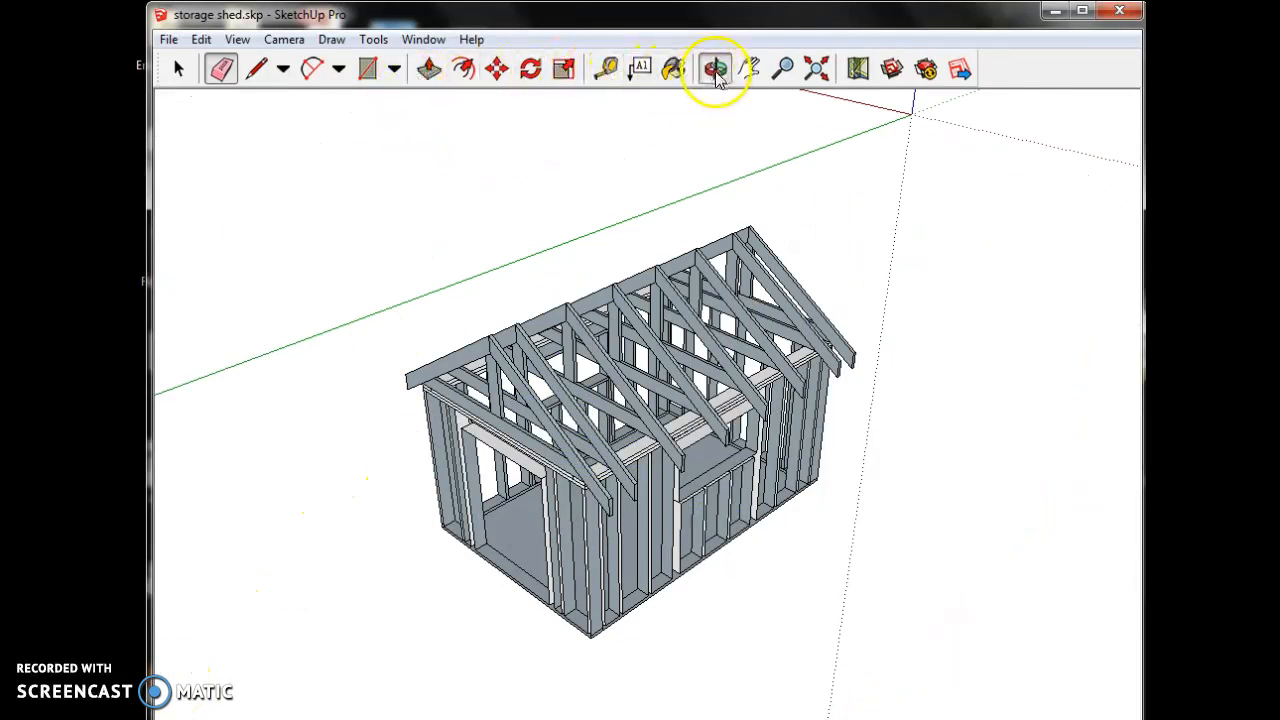
pyautogui.moveTo(531, 266)
pyautogui.mouseDown()
pyautogui.moveTo(593, 205)
pyautogui.moveTo(363, 271)
pyautogui.moveTo(480, 291)
pyautogui.moveTo(569, 249)
pyautogui.moveTo(540, 229)
pyautogui.moveTo(442, 267)
pyautogui.mouseUp()
pyautogui.scroll(5, 565, 240)
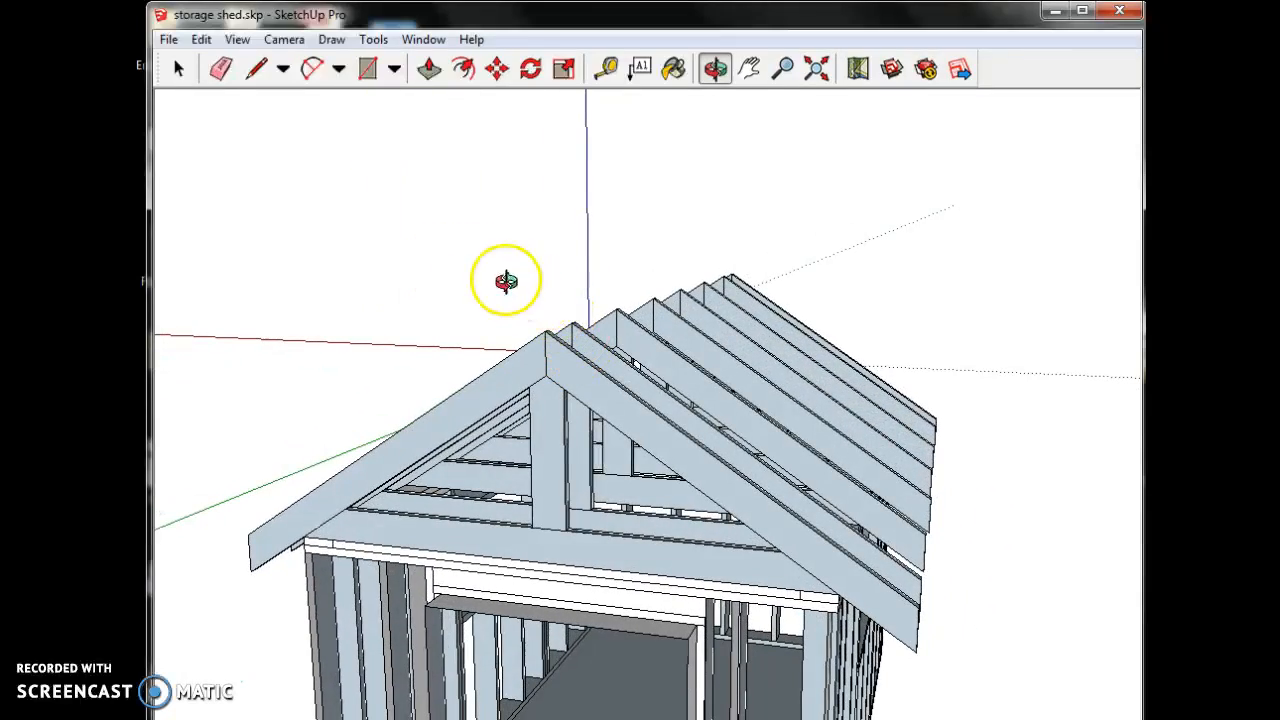
pyautogui.scroll(2, 499, 272)
pyautogui.moveTo(497, 272); pyautogui.dragTo(331, 266)
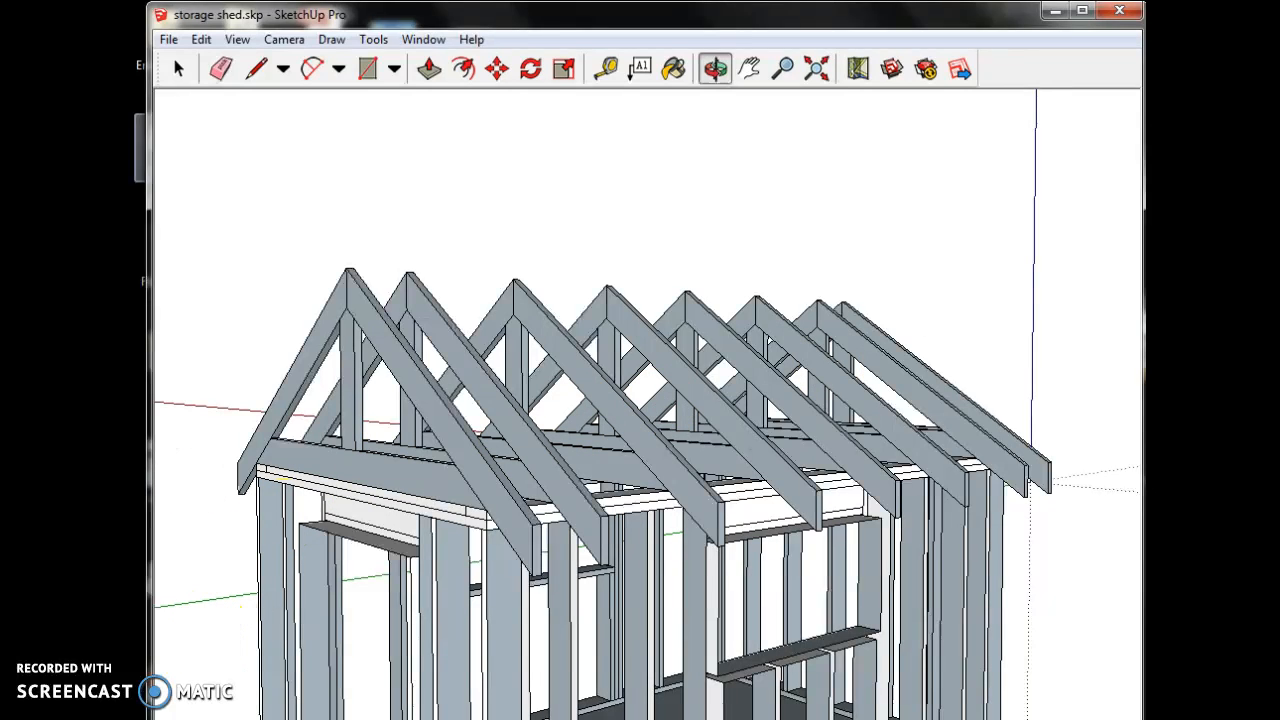
pyautogui.click(172, 42)
pyautogui.click(196, 114)
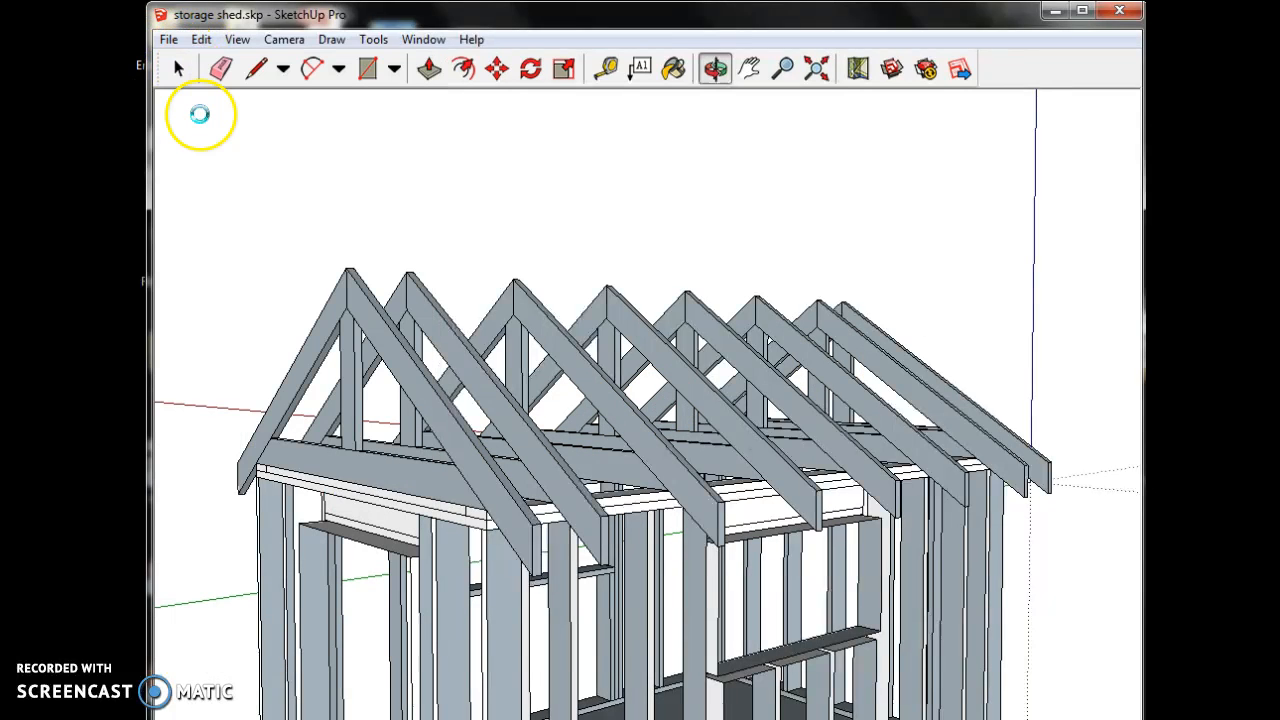